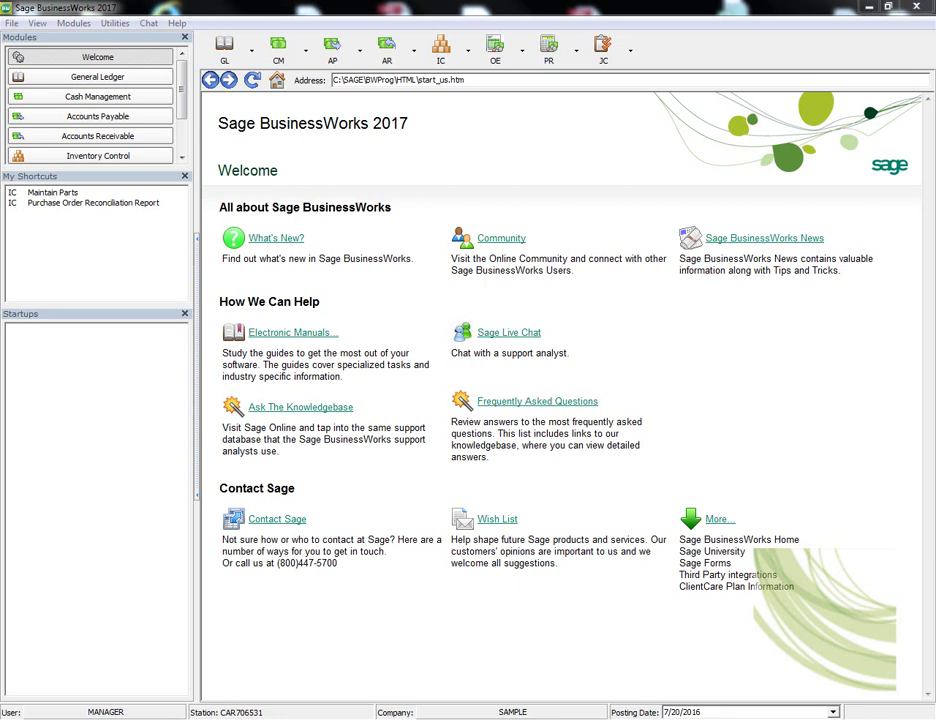
Restore the maximized Sage BusinessWorks 2017 window to its normal size
key(super+Down)
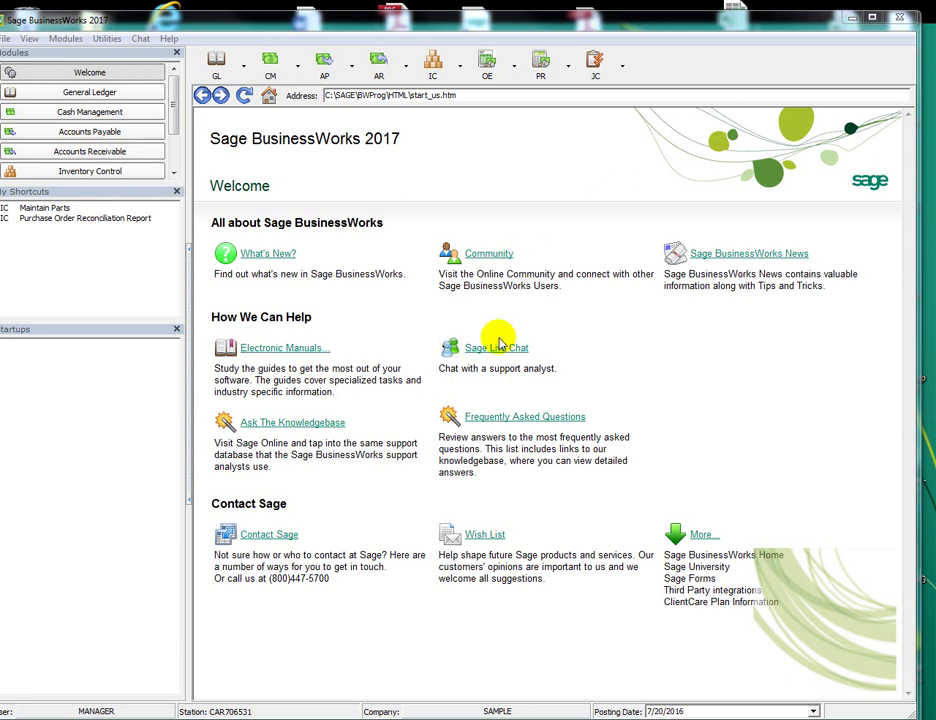
Open the FAQ's Common installation issues section and Support article 45396 on system requirements
click(513, 420)
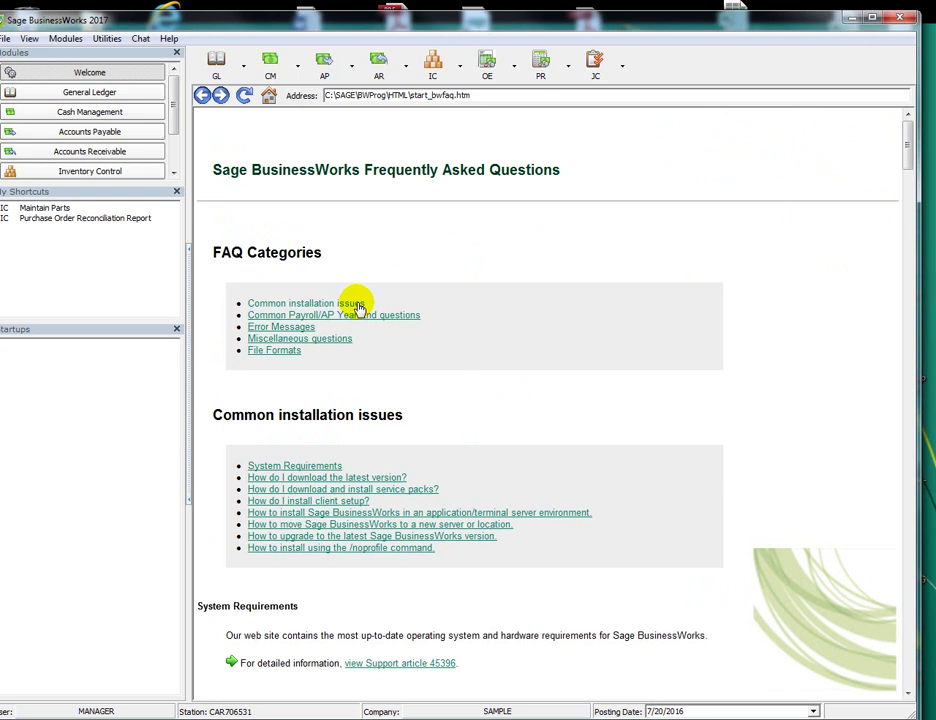
click(357, 304)
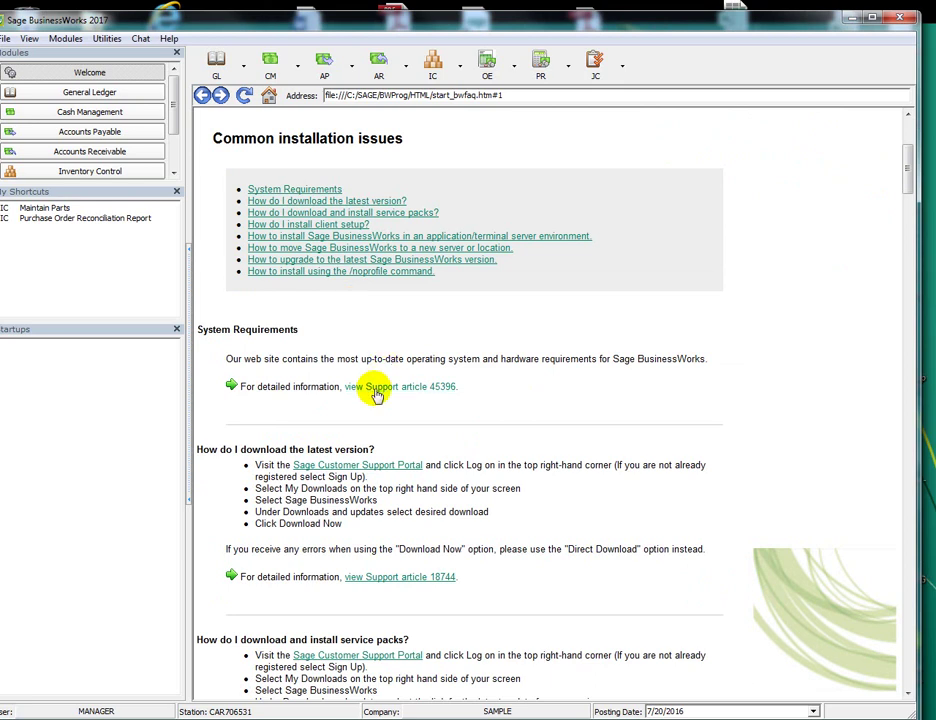
click(377, 393)
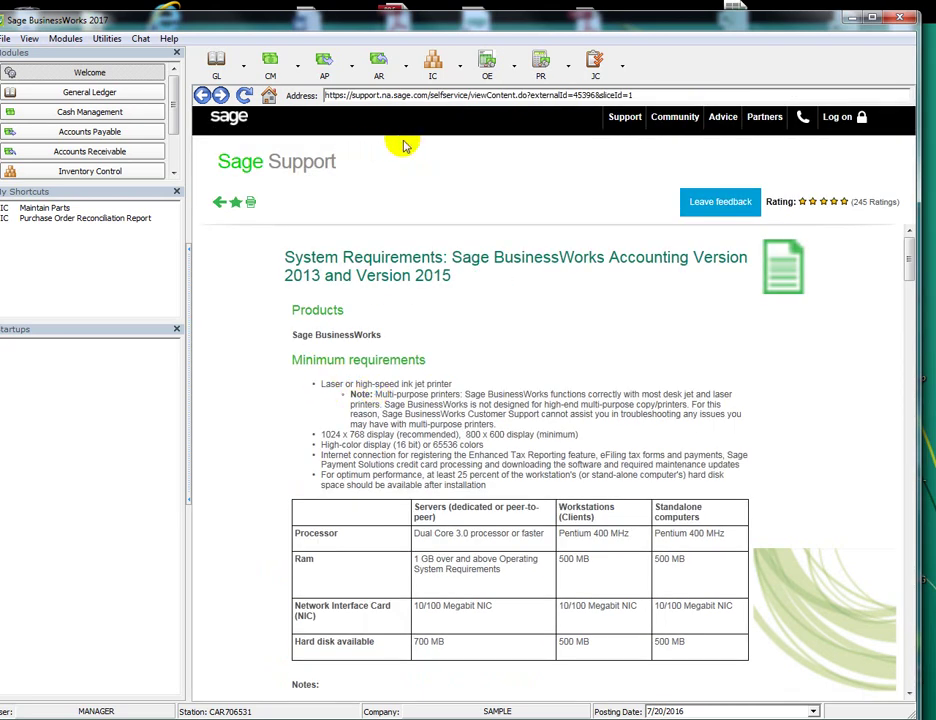
Return to the maximized Welcome page, run Sage Exchange > Install Software, and acknowledge the upgrade note
click(268, 95)
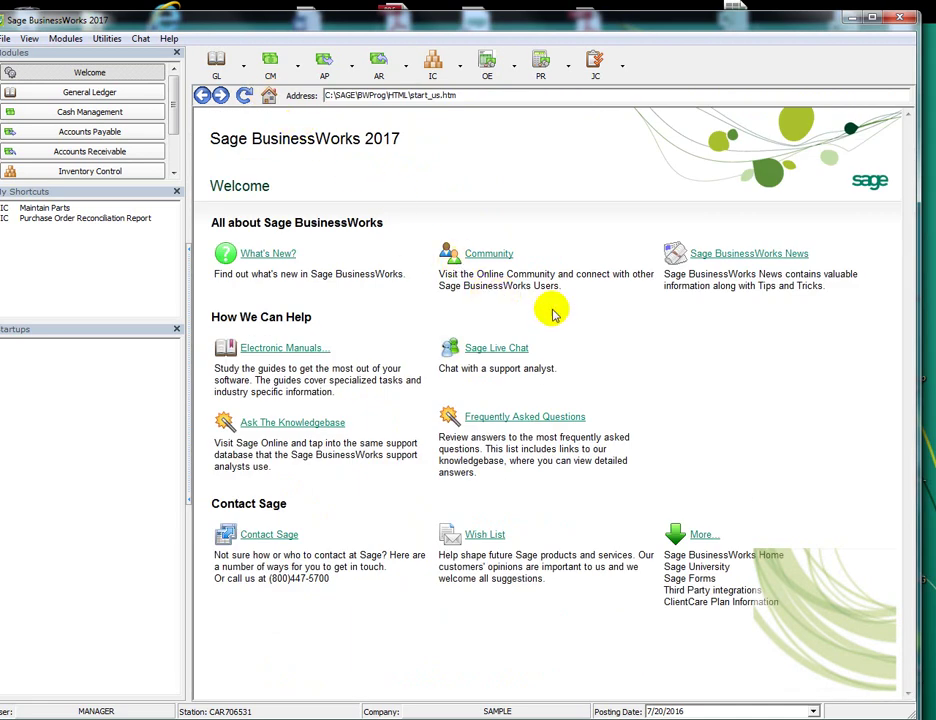
double_click(119, 20)
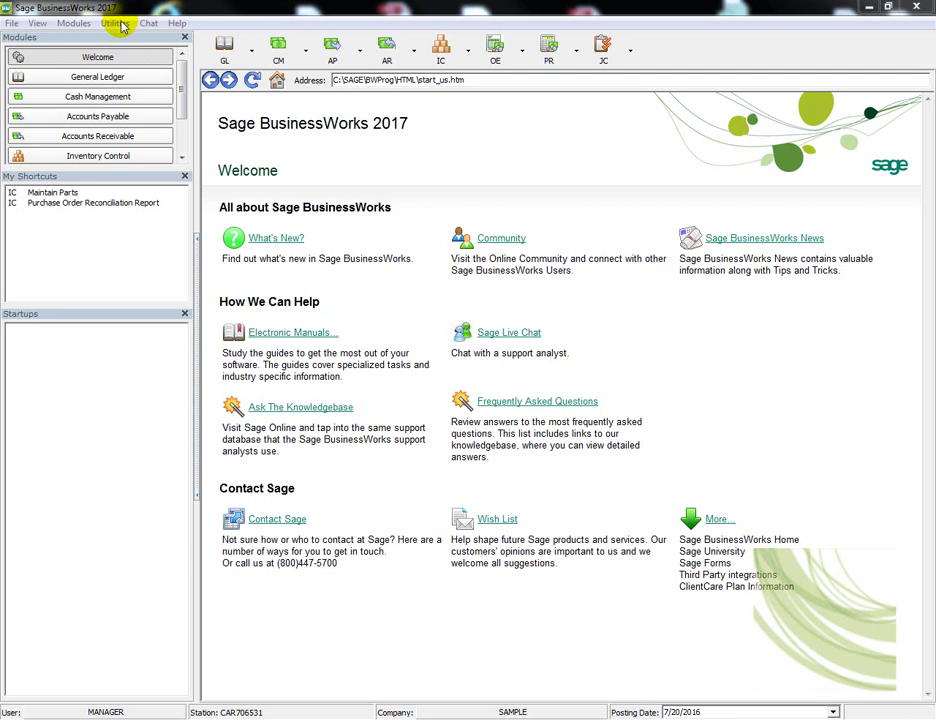
click(118, 24)
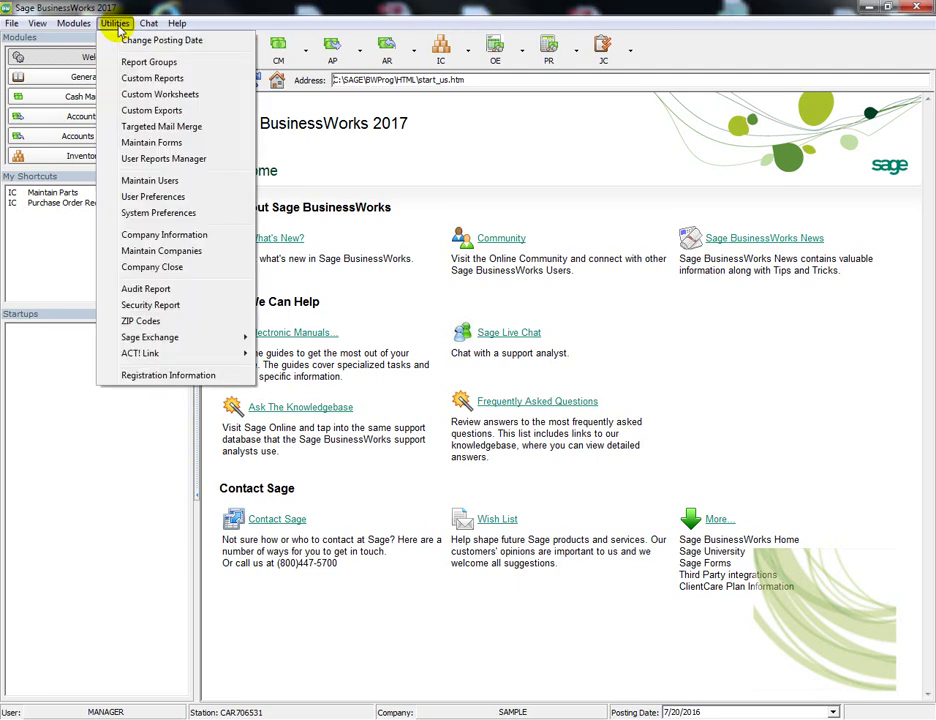
mouse_move(171, 337)
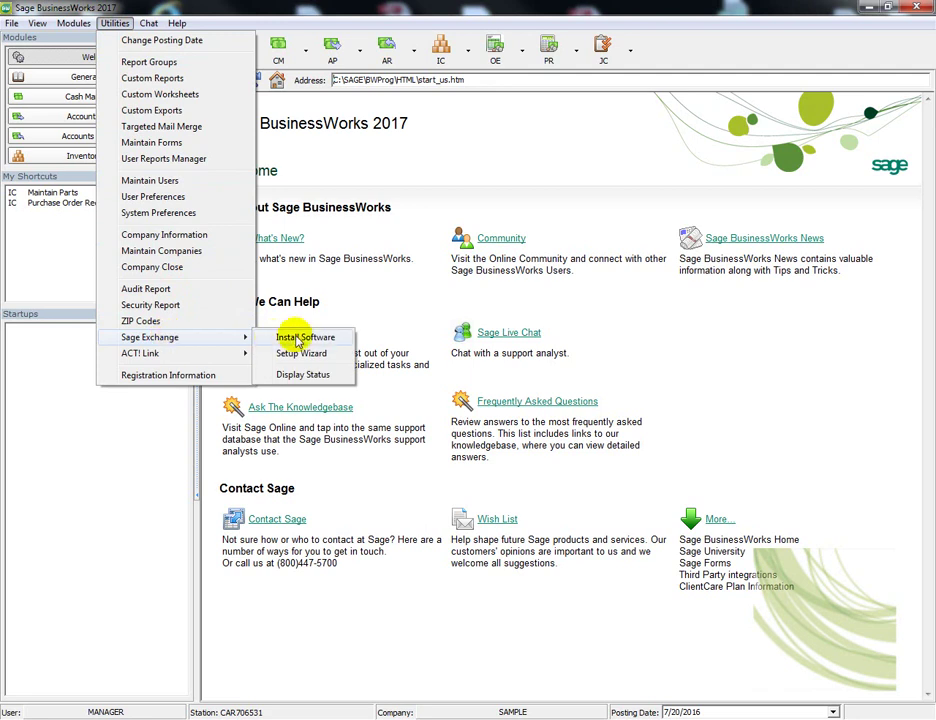
click(305, 339)
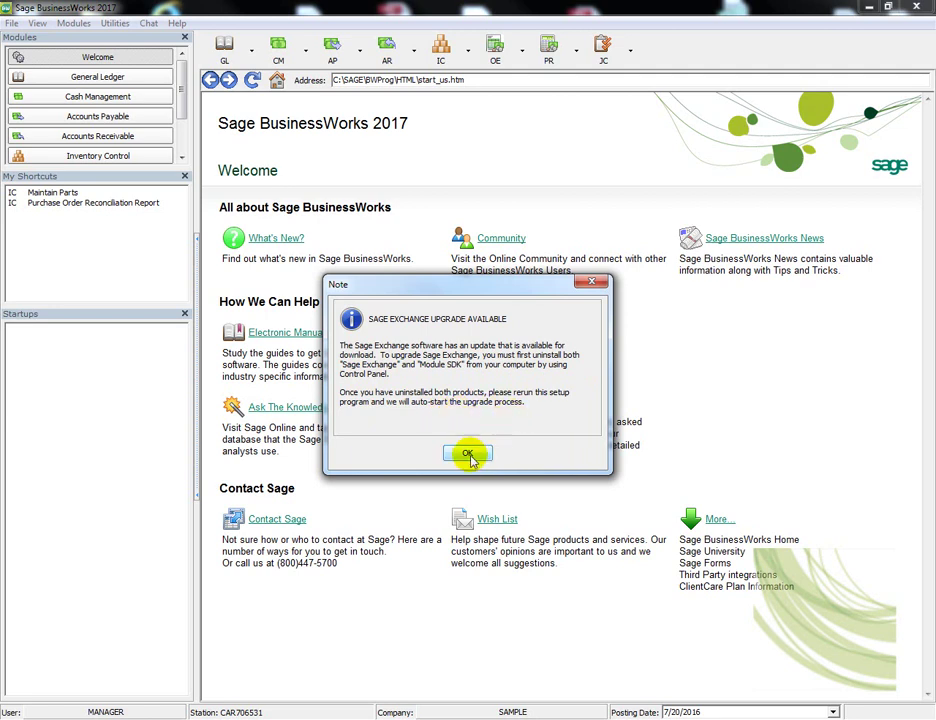
click(467, 453)
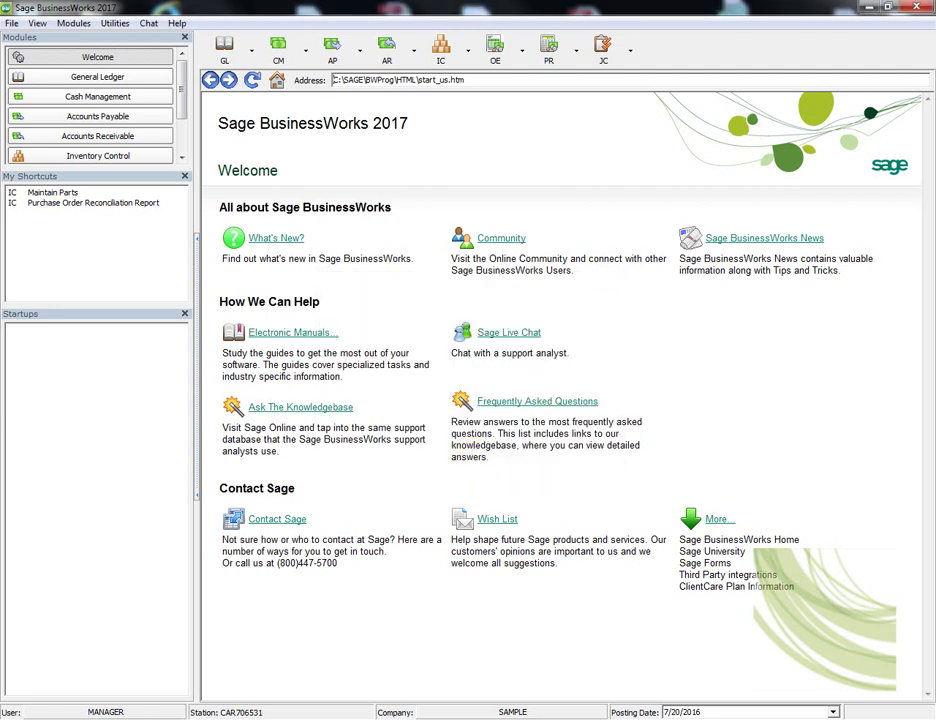
Uninstall Module SDK from Control Panel's Programs and Features list
key(super+d)
key(super)
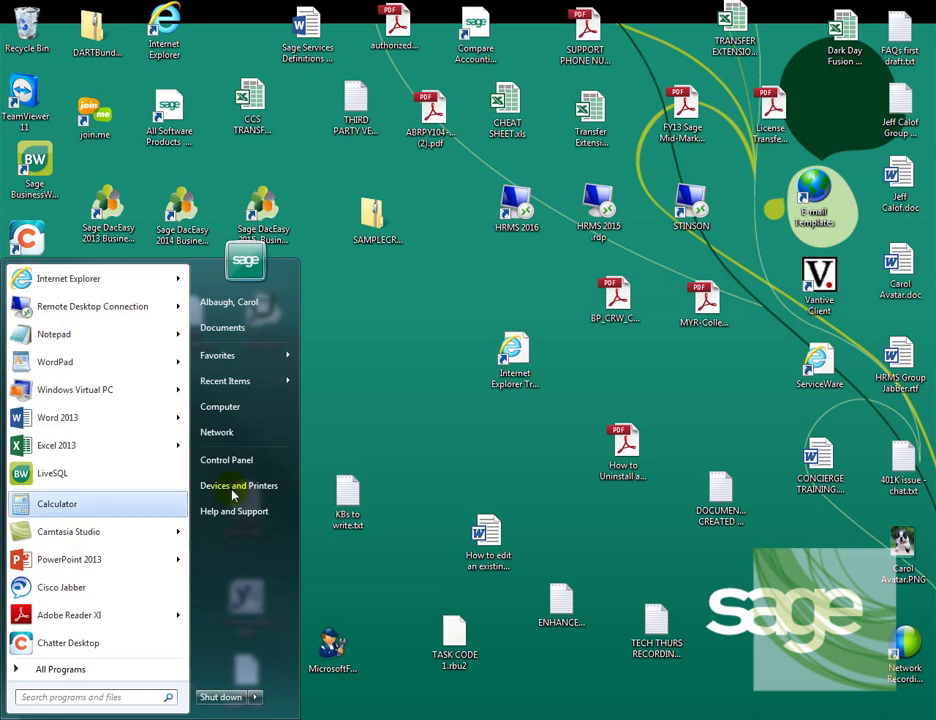
click(232, 461)
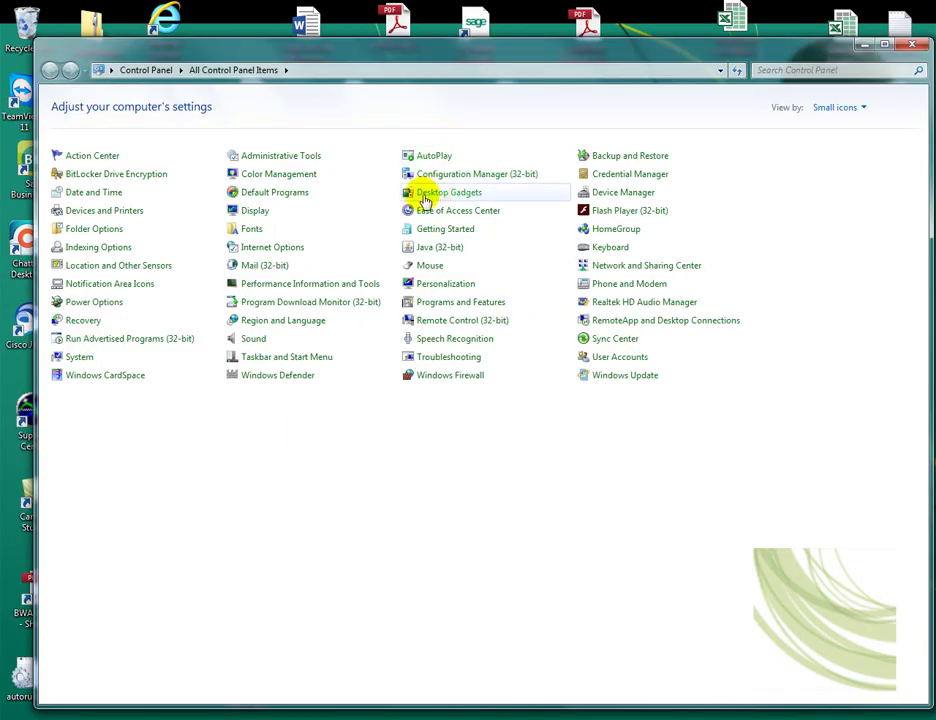
click(462, 303)
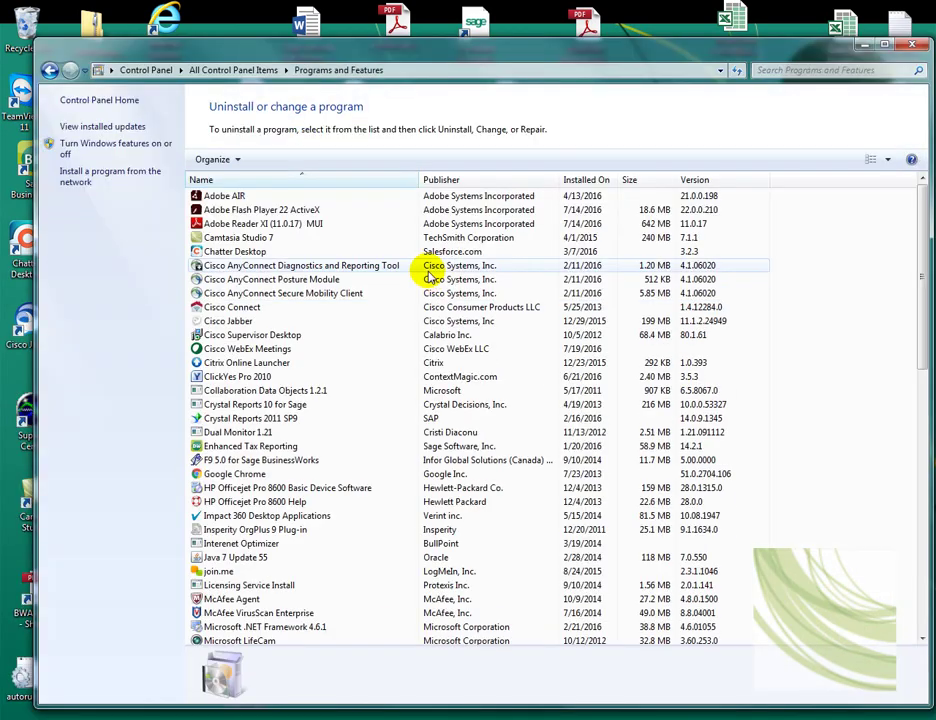
scroll(298, 305, down, 10)
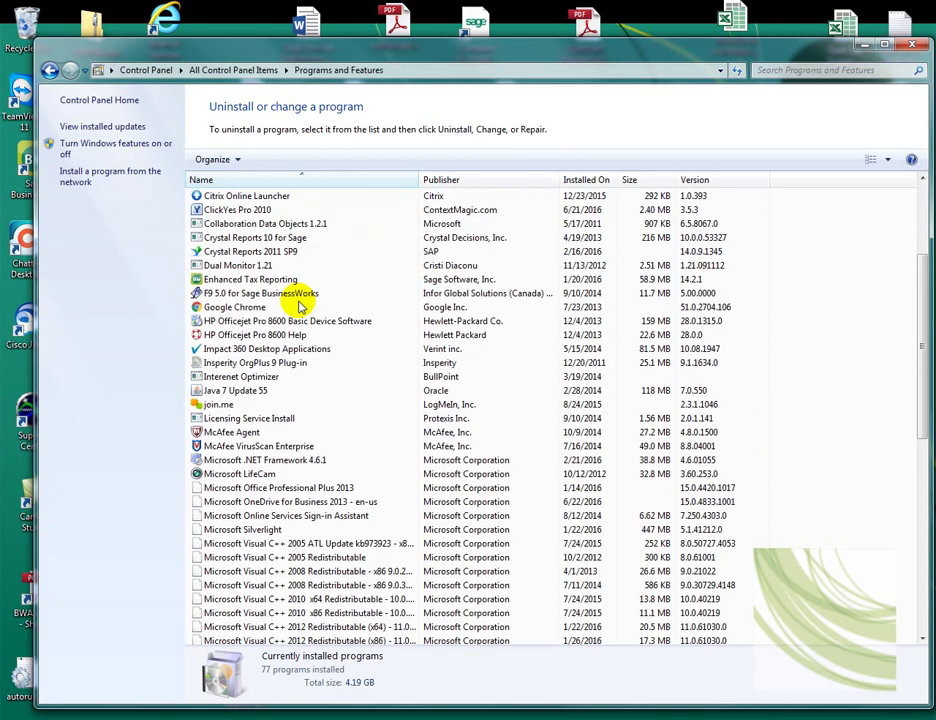
scroll(298, 305, down, 2)
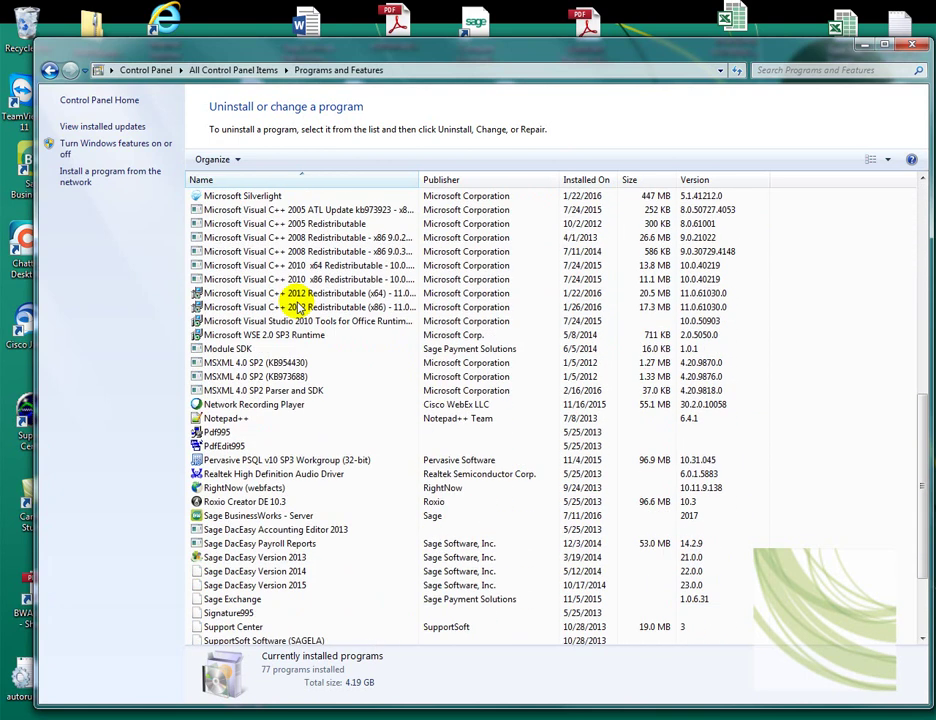
click(218, 348)
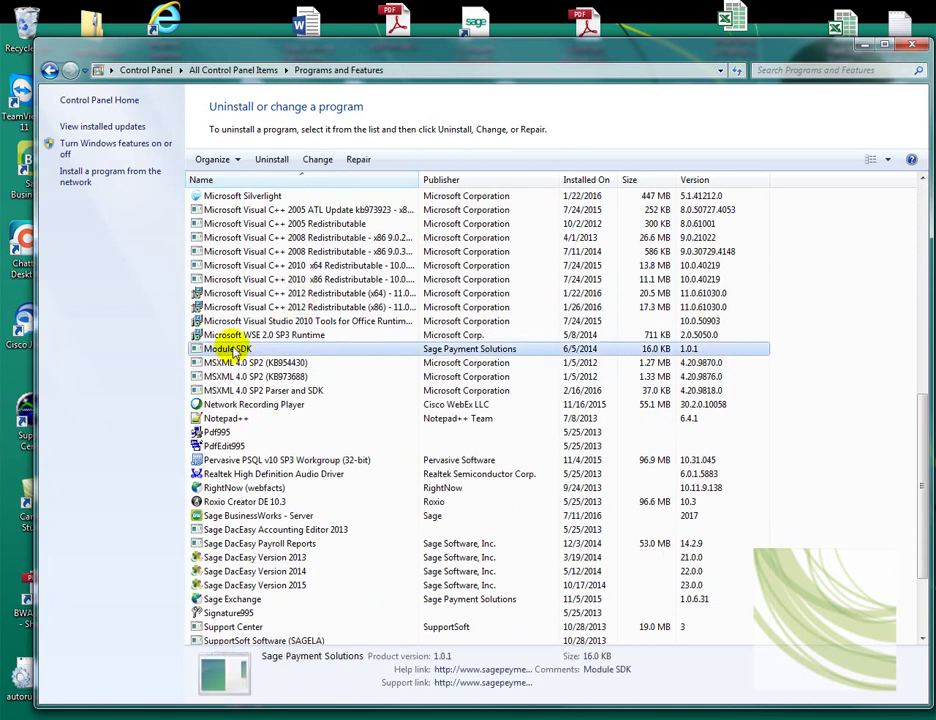
click(268, 158)
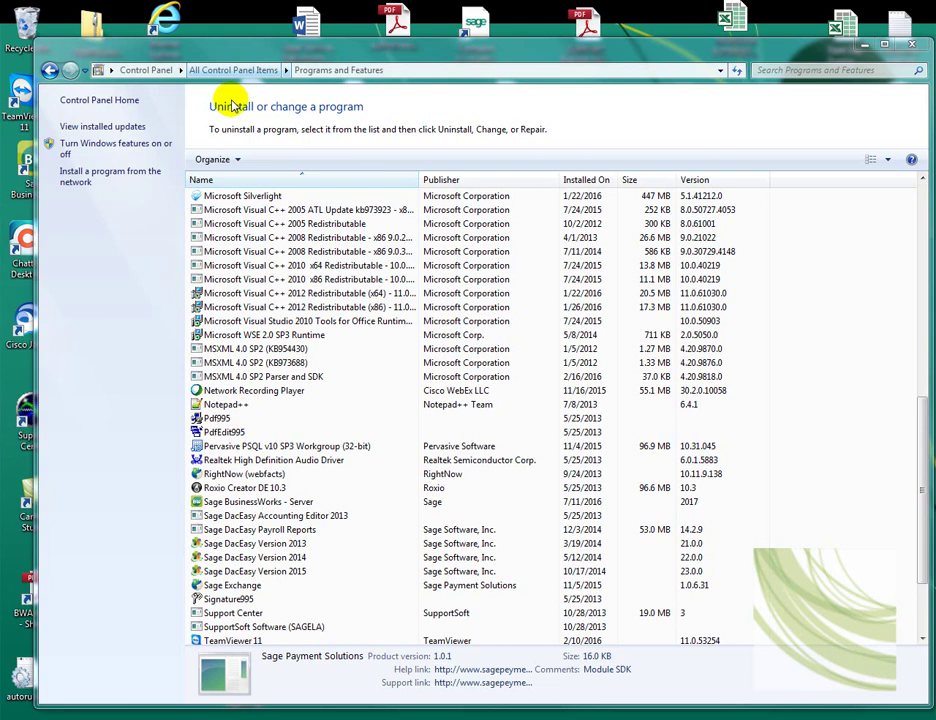
Uninstall Sage Exchange as well and close the installed programs window
click(250, 588)
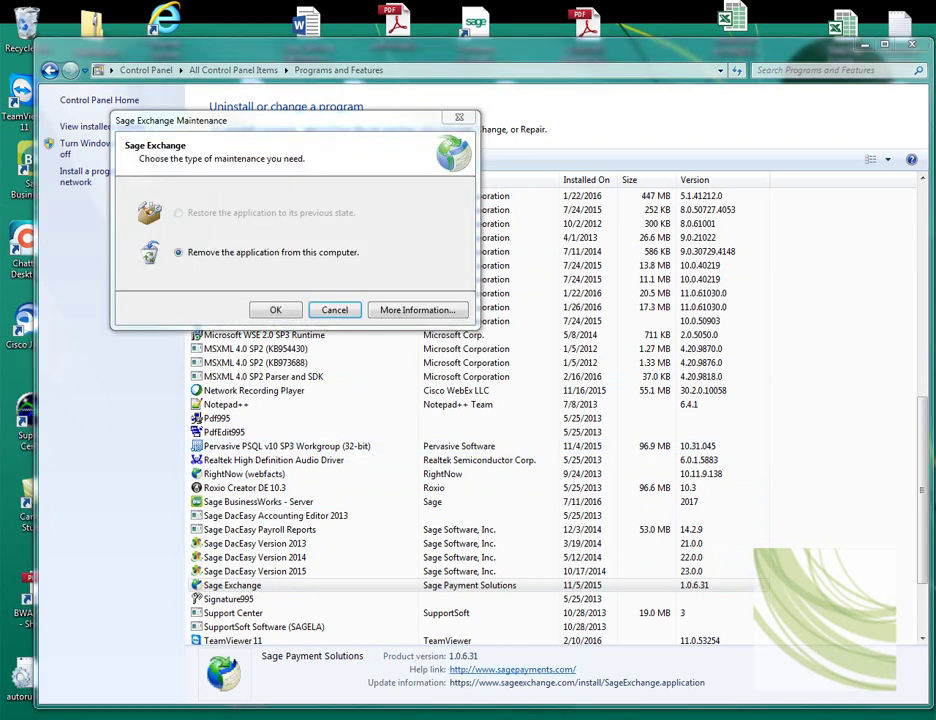
click(275, 312)
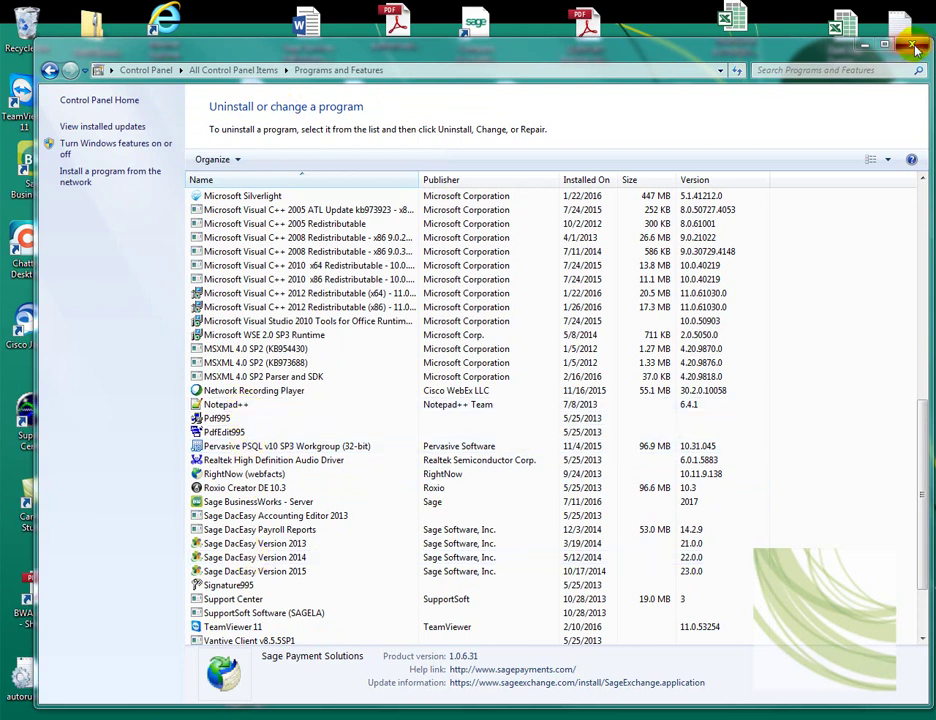
key(super+d)
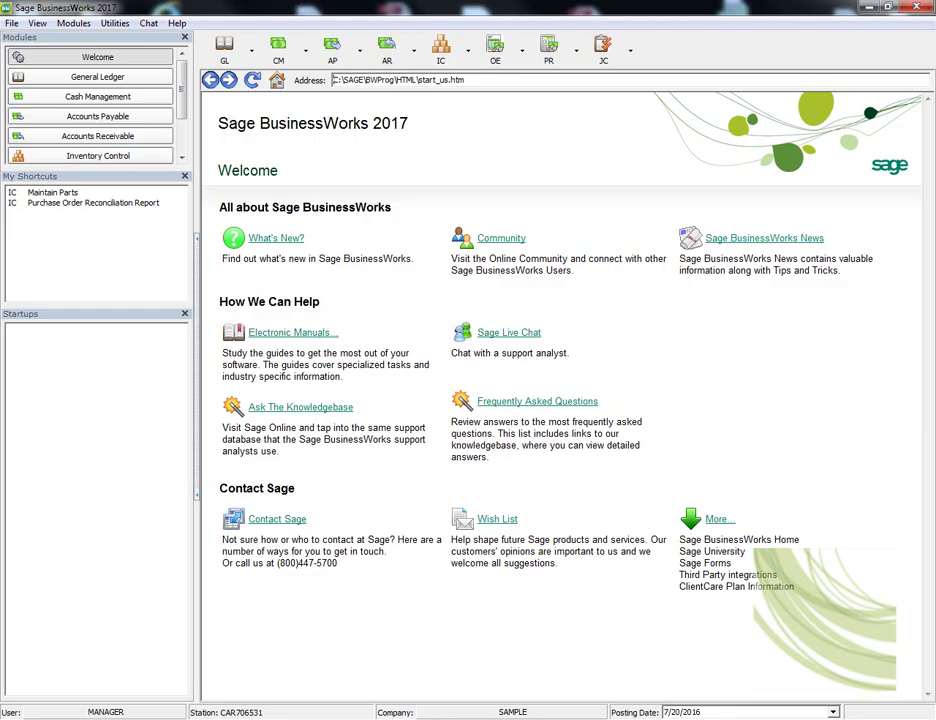
Run Utilities > Sage Exchange > Install Software, accept the license terms, and install Sage Exchange Desktop
click(115, 23)
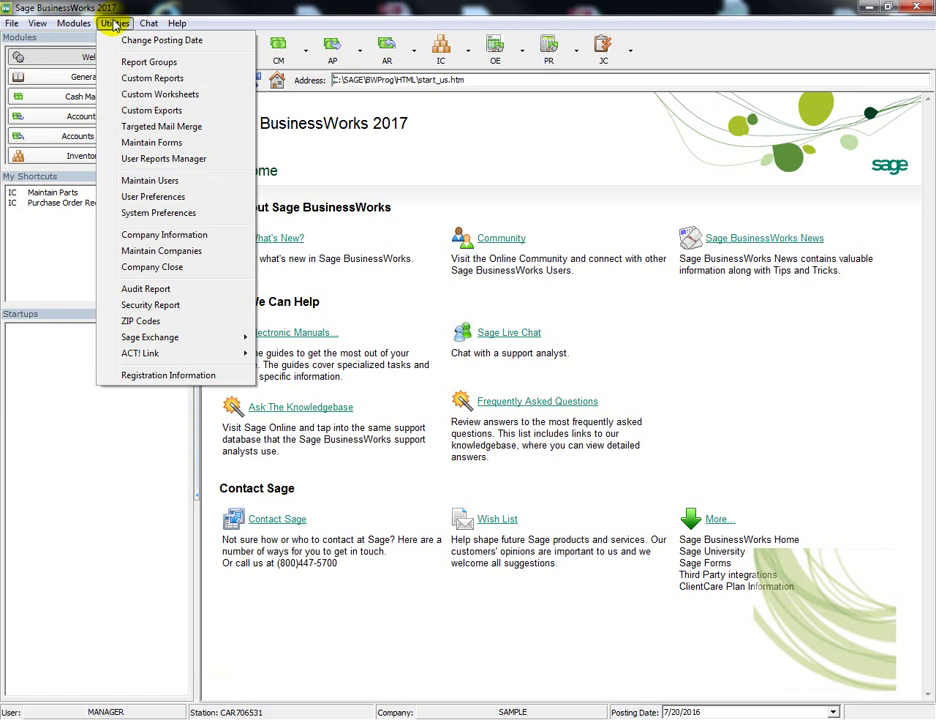
mouse_move(246, 340)
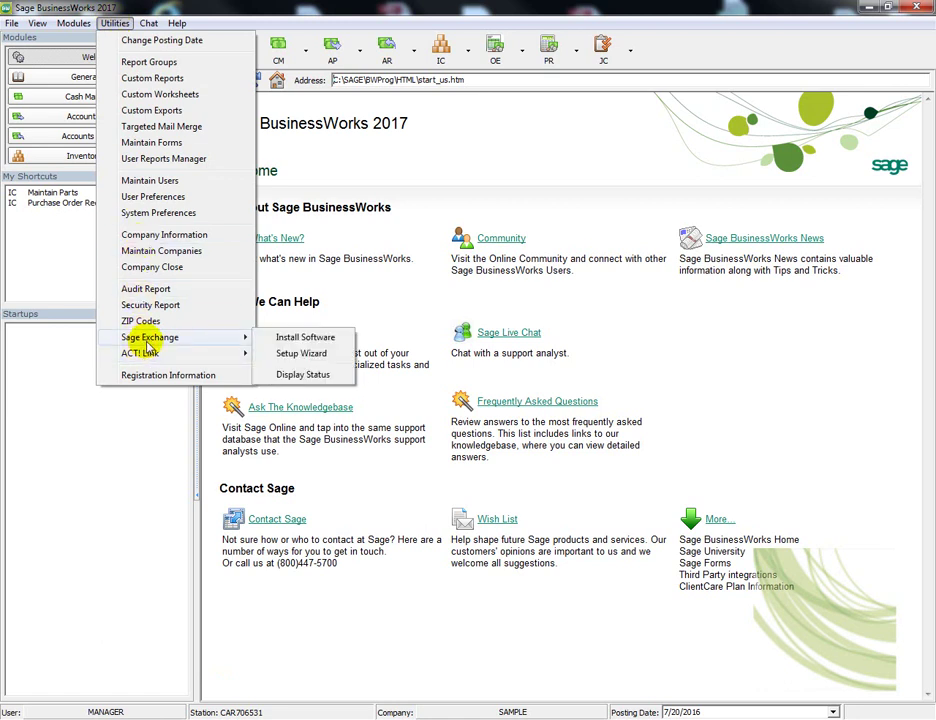
click(288, 336)
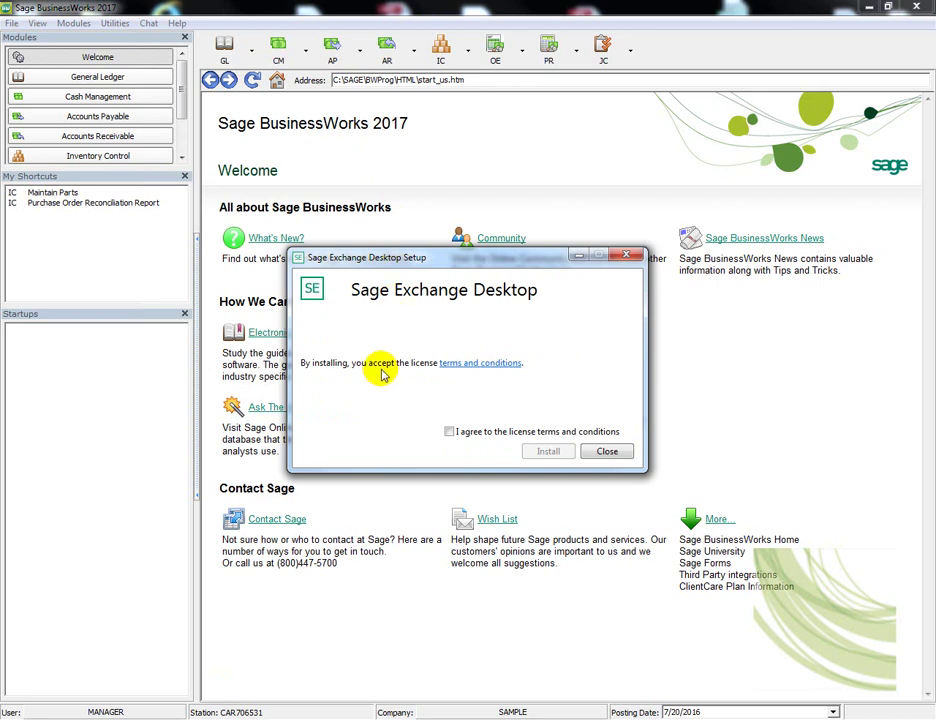
click(450, 433)
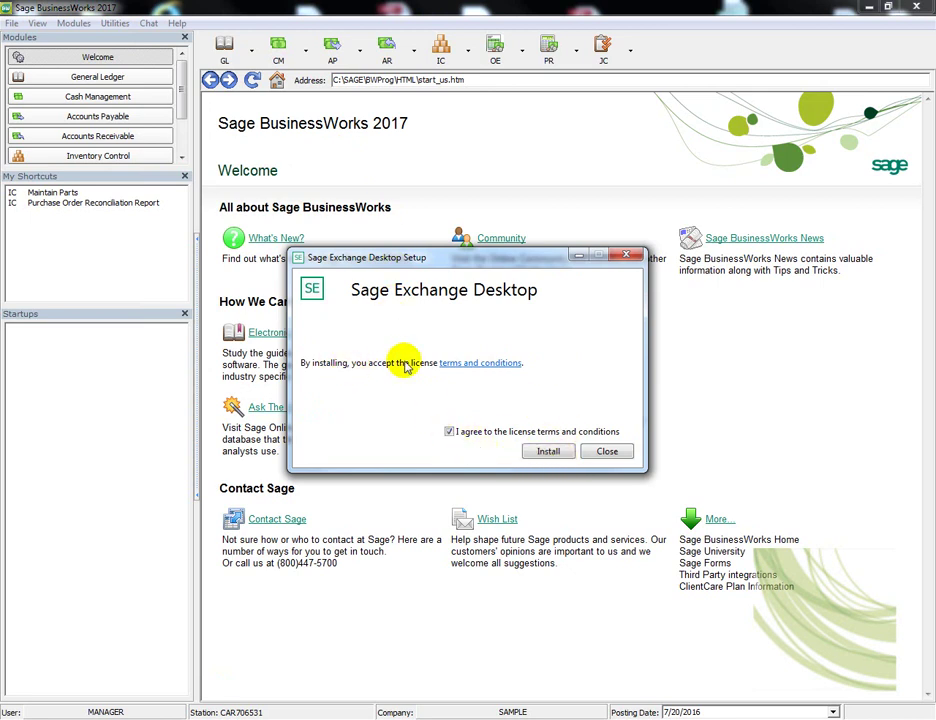
click(549, 453)
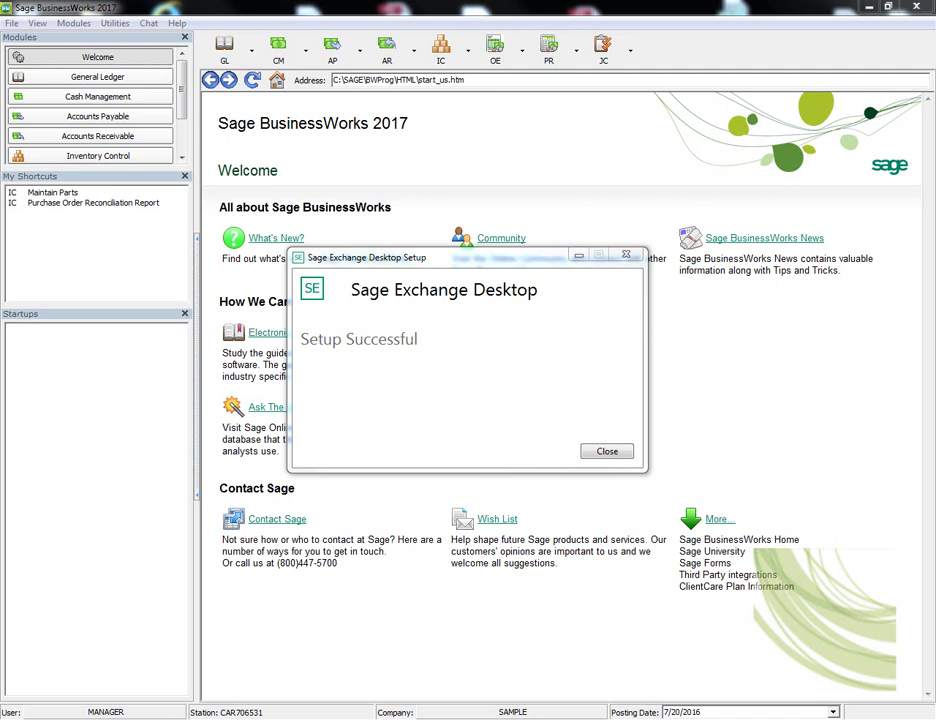
Dismiss the Setup Successful message and open the General Ledger Trial Balance - Detailed report settings
key(Return)
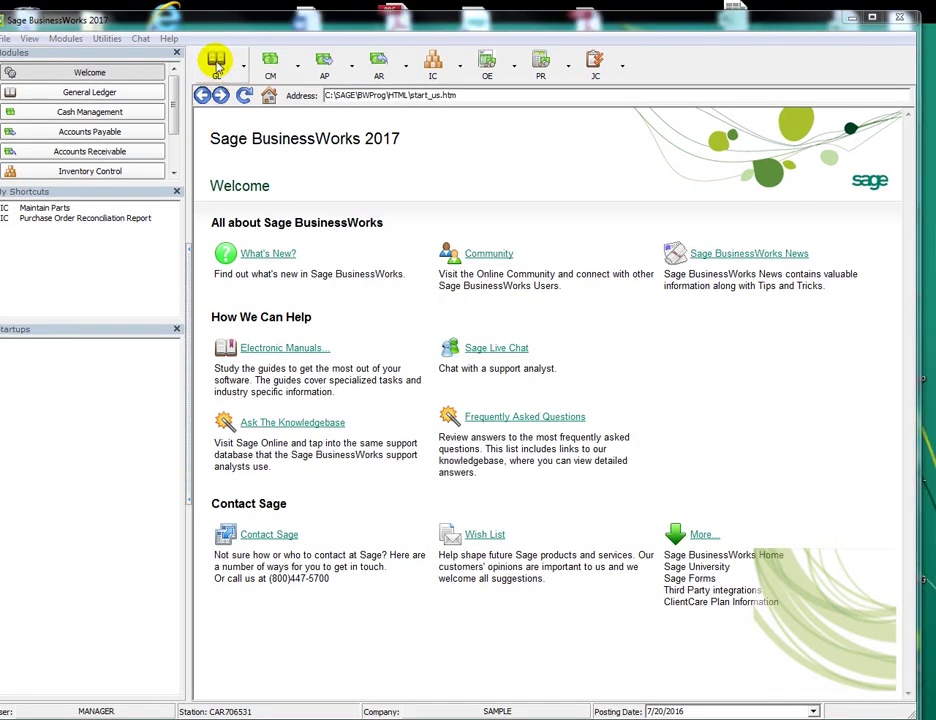
click(216, 64)
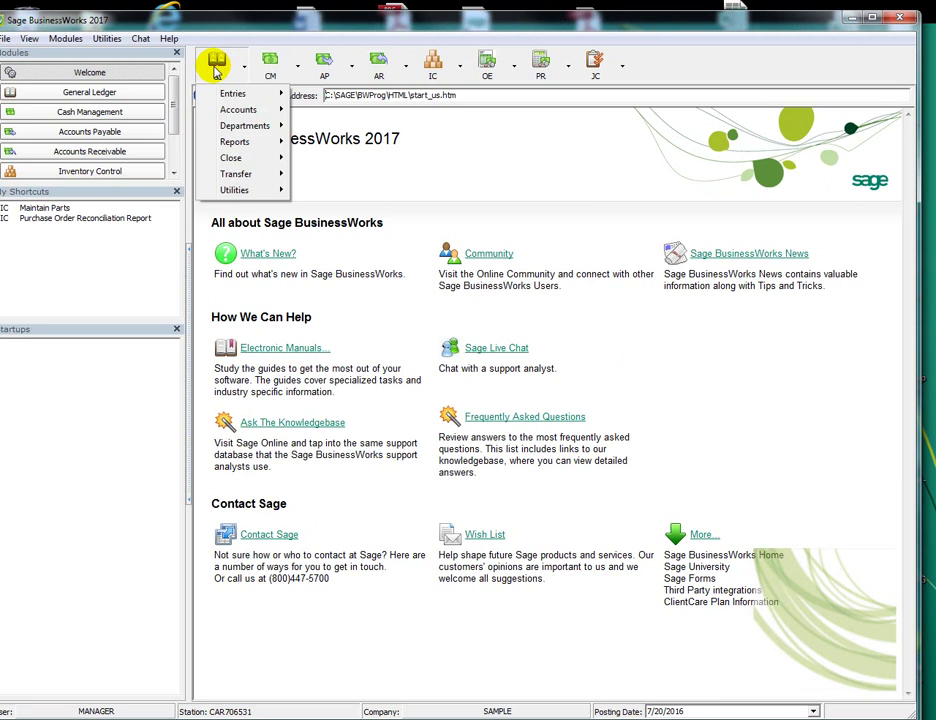
mouse_move(236, 146)
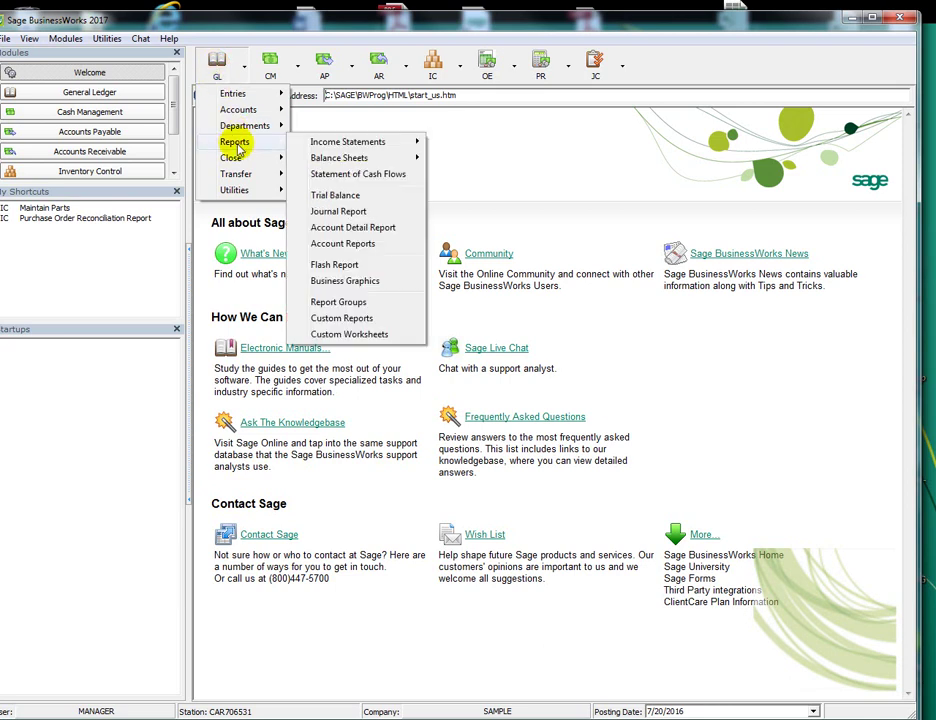
click(347, 199)
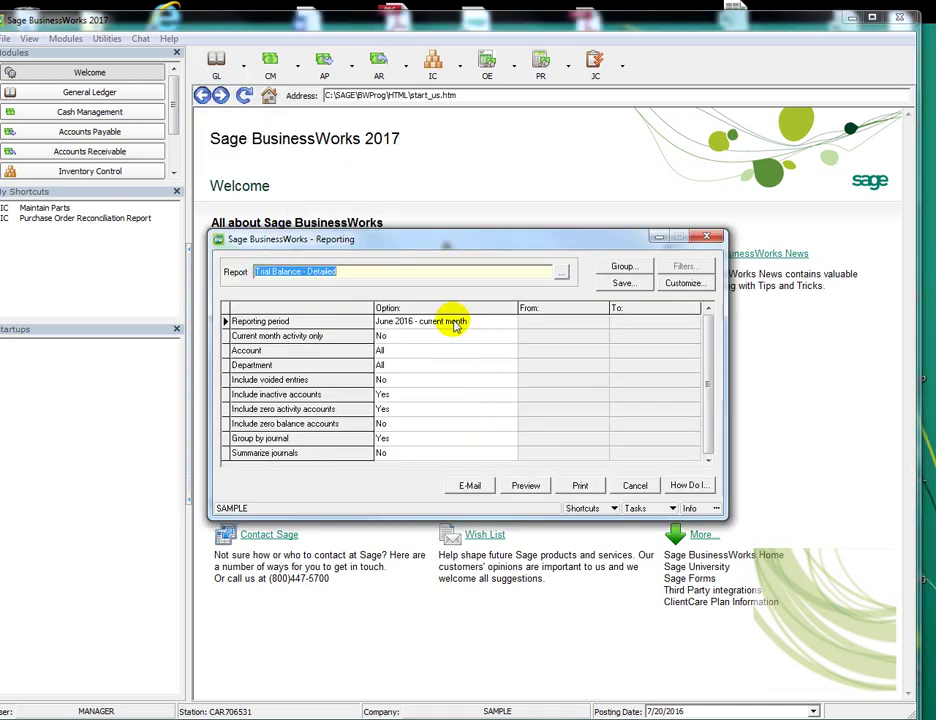
Set a date-range period starting 06/01/2016, review down to Summarize journals, and close the report
click(399, 318)
click(505, 321)
scroll(466, 336, up, 2)
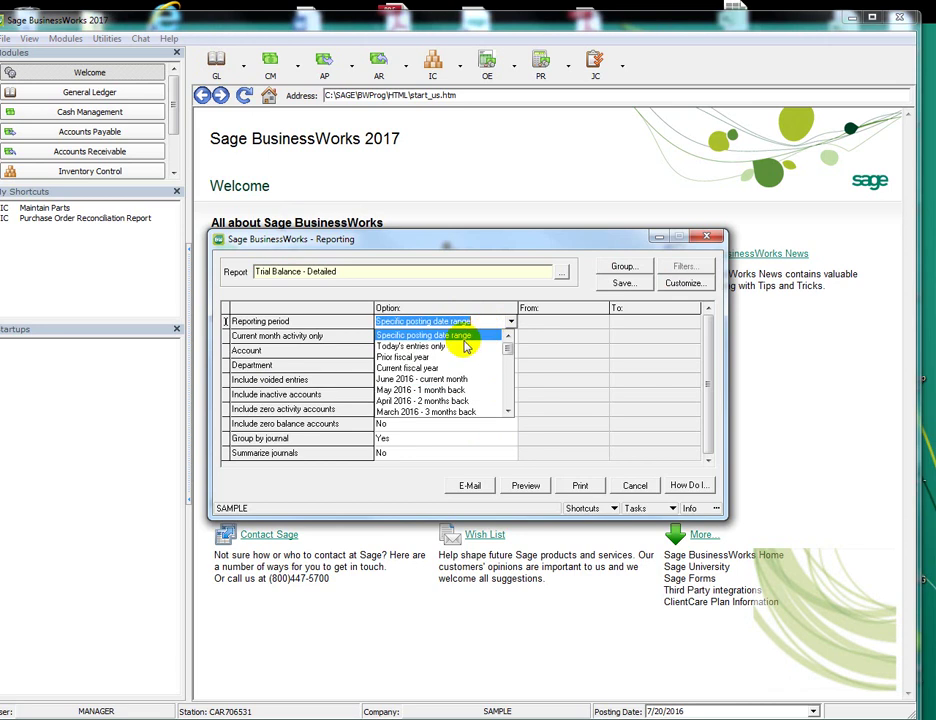
click(464, 334)
click(572, 322)
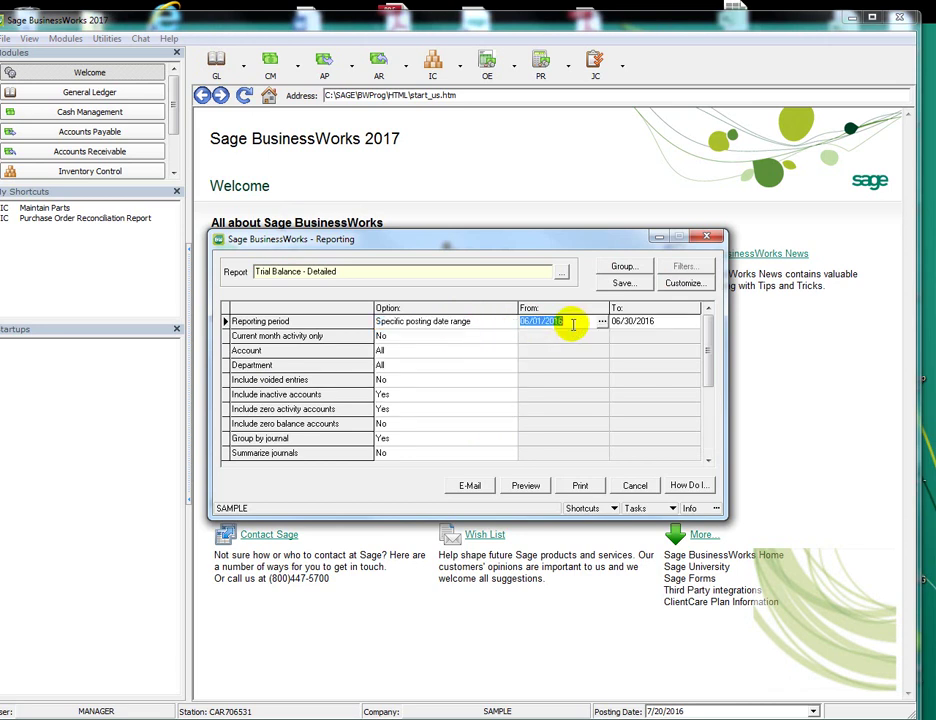
text(06/01/2016)
key(Tab)
key(Tab)
key(Tab)
key(Tab)
key(Tab)
key(Tab)
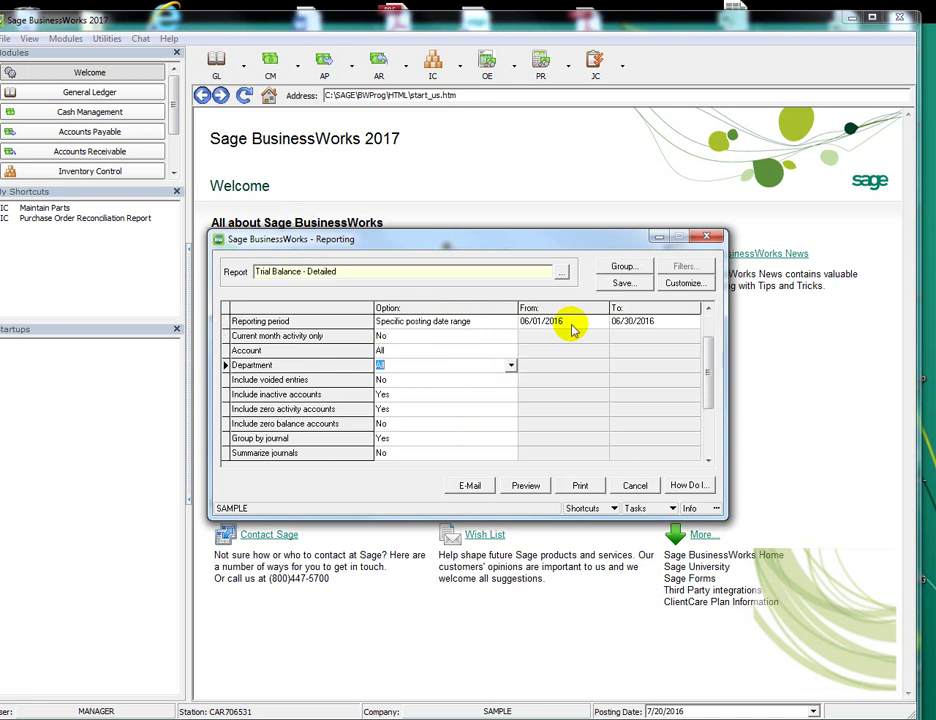
key(Tab)
key(Tab)
key(Tab)
key(Tab)
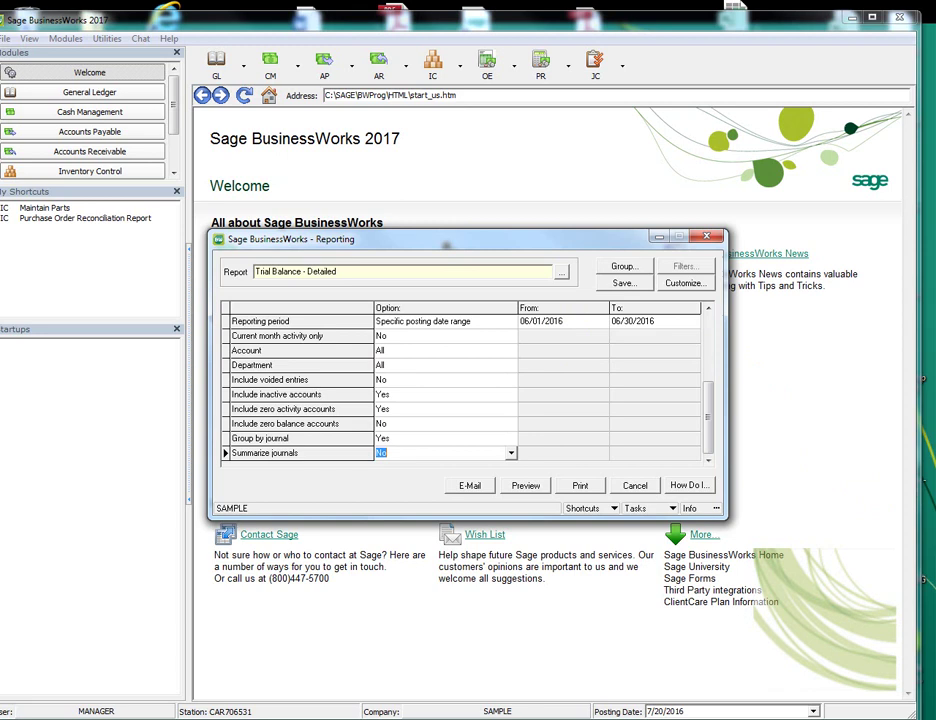
click(707, 236)
click(541, 58)
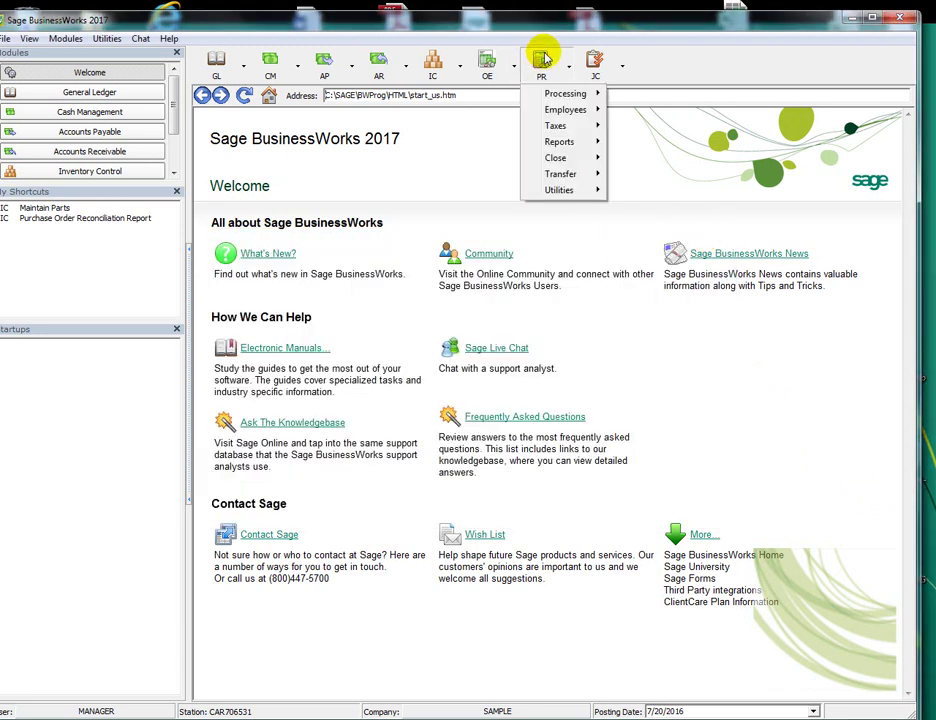
mouse_move(565, 147)
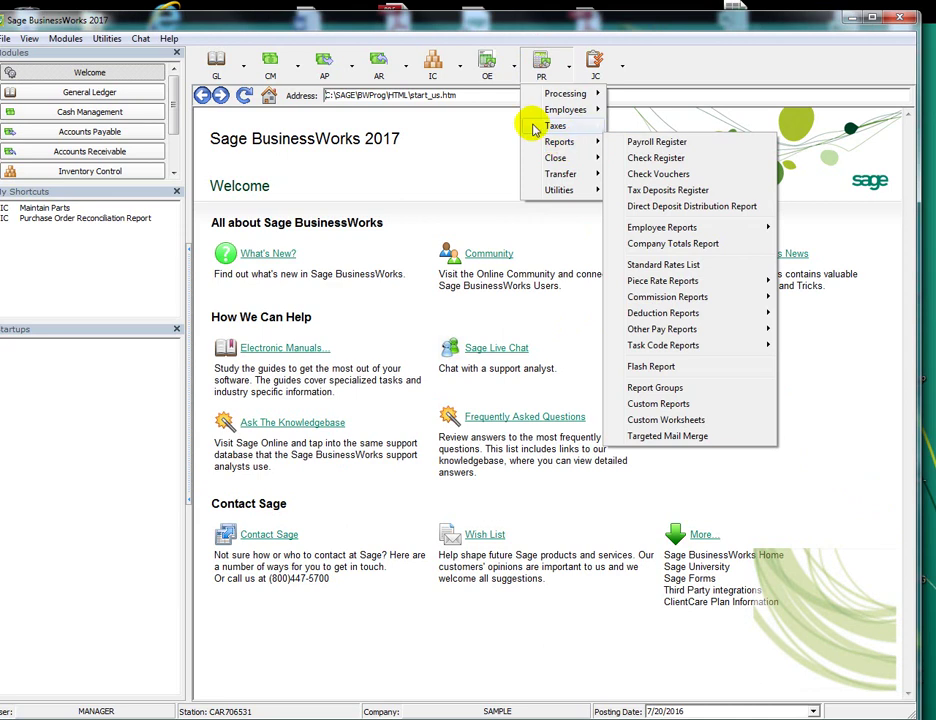
click(378, 60)
mouse_move(395, 141)
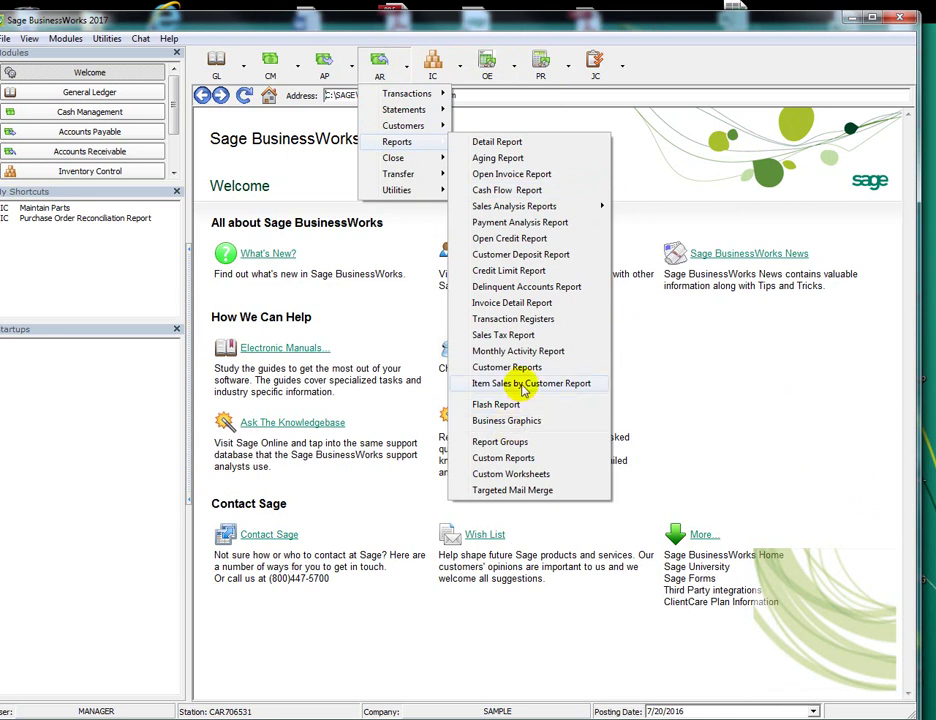
click(575, 384)
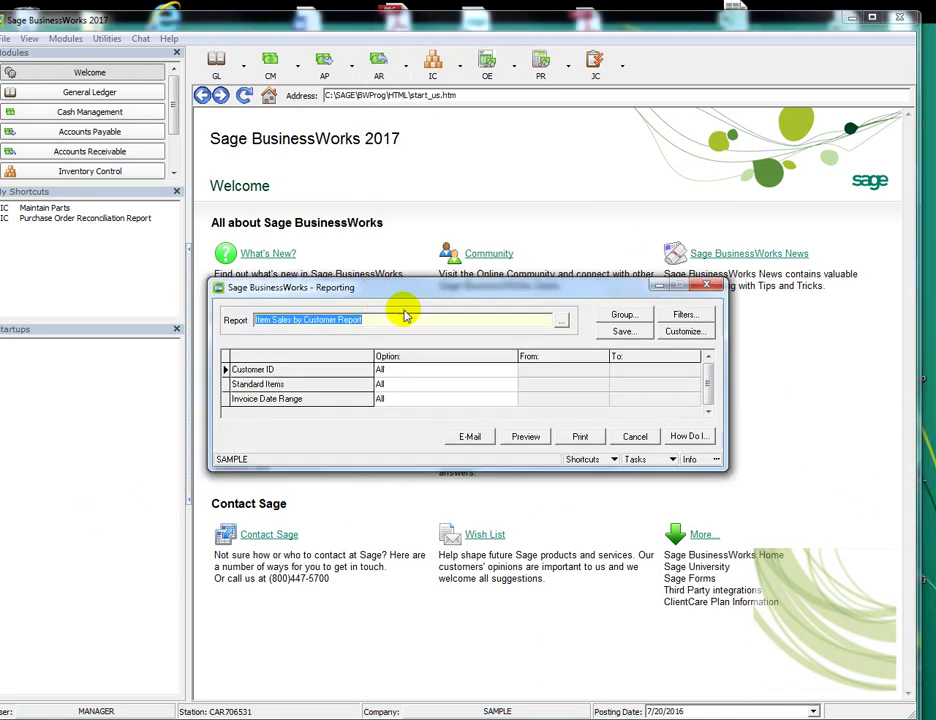
click(708, 287)
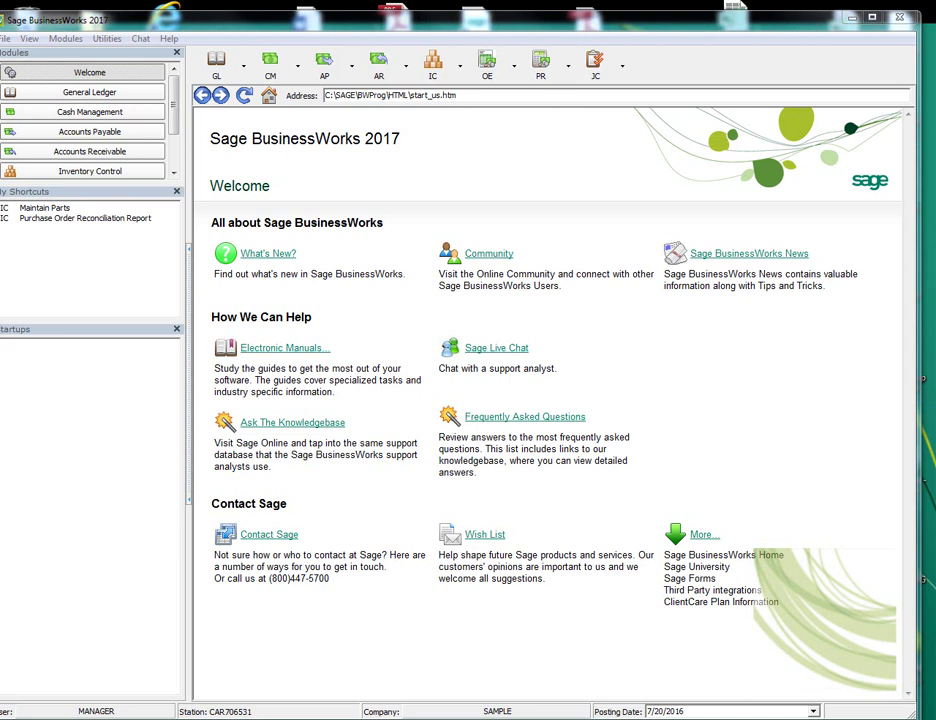
Choose AP Invoices > Recurring Invoices > Post Manually and move the Option Not Active notice upward
click(345, 73)
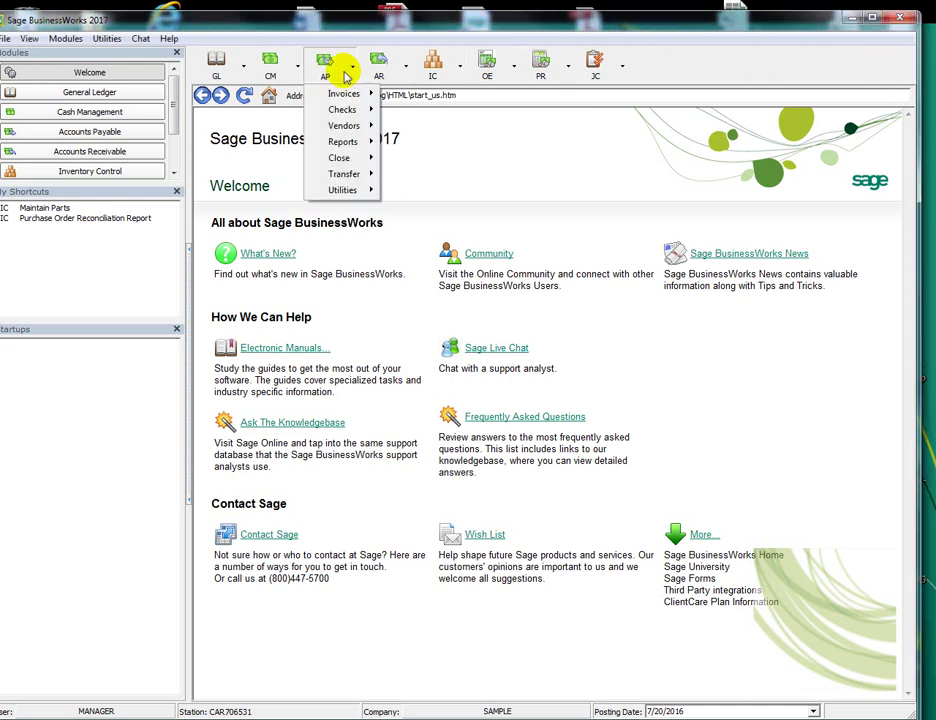
mouse_move(340, 93)
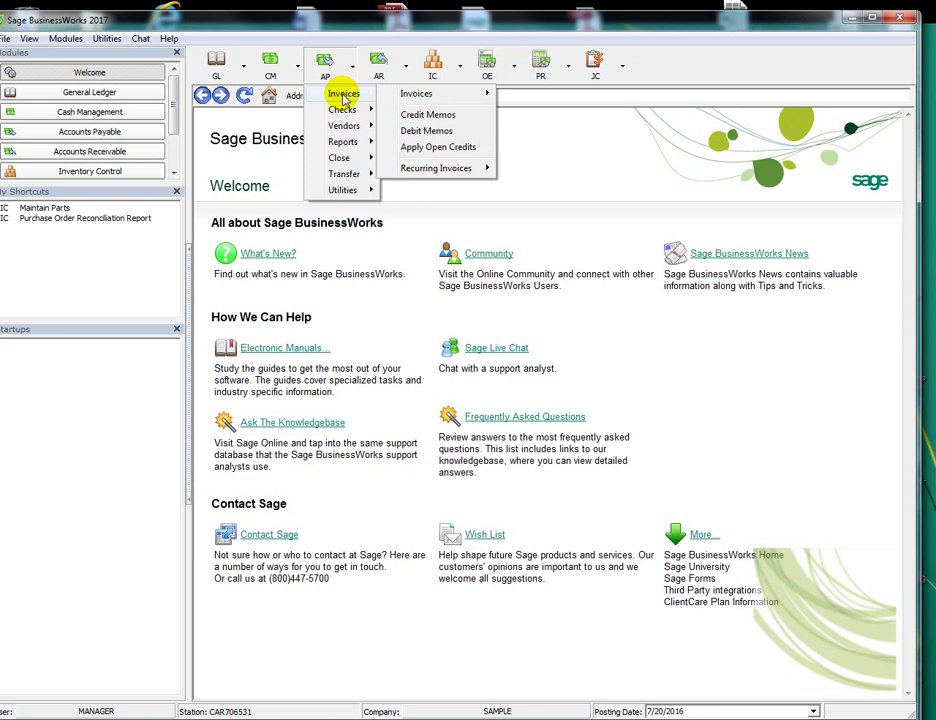
mouse_move(484, 165)
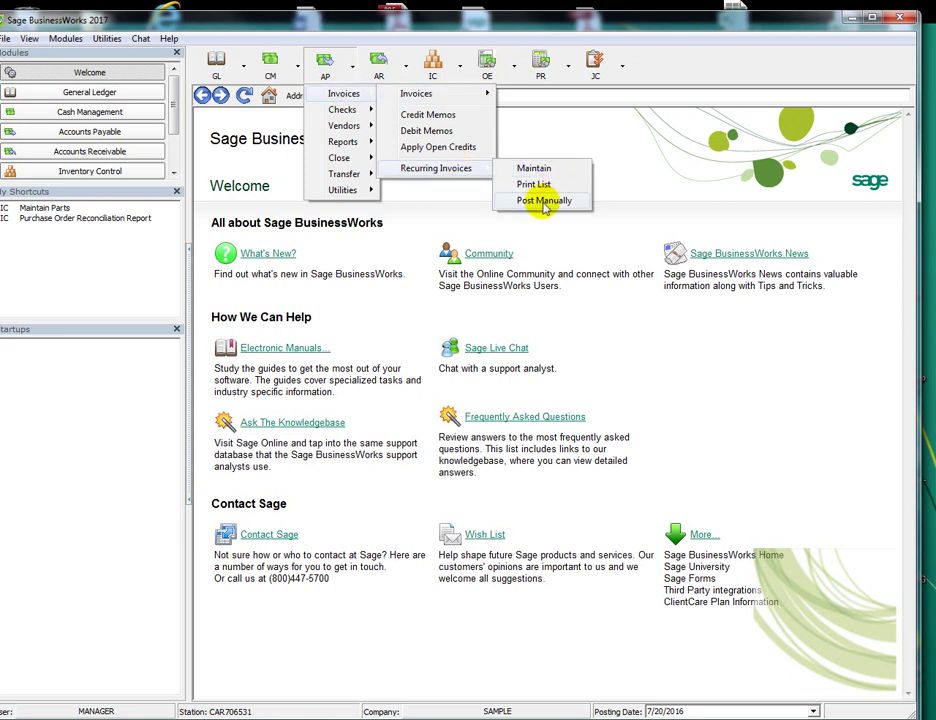
click(544, 202)
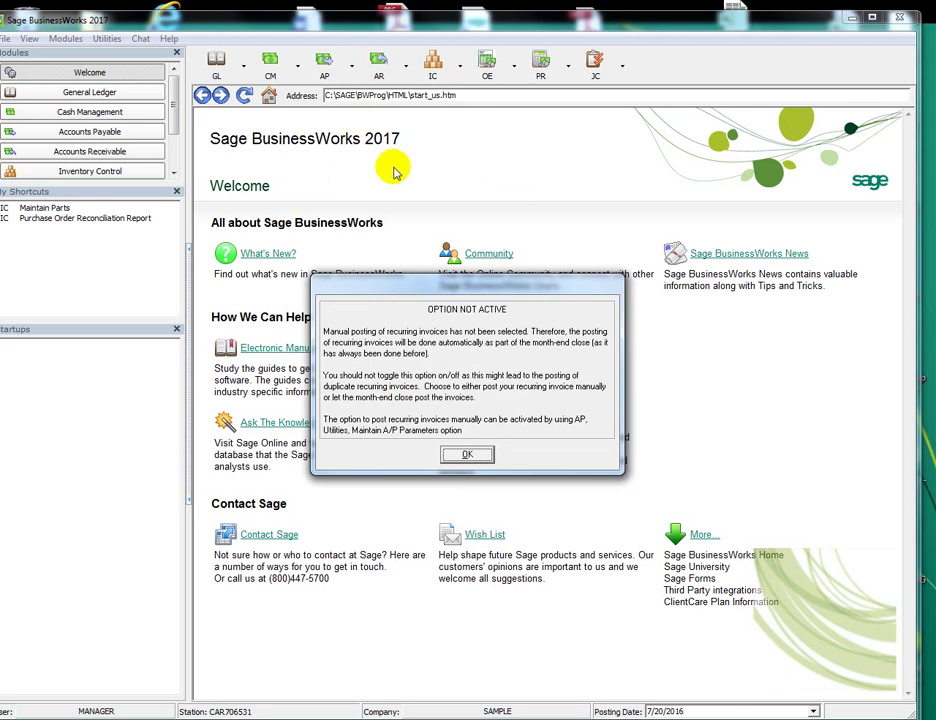
drag(470, 286, 464, 199)
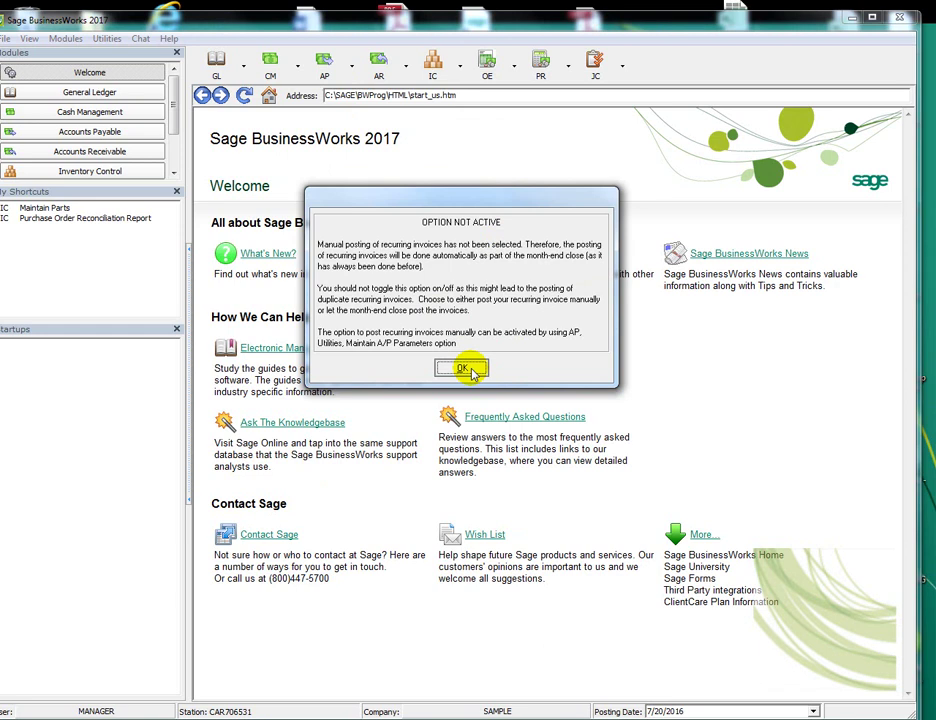
Dismiss the notice, inspect Maintain A/P Parameters' manual recurring-invoice posting option, and close it unchanged
click(462, 369)
click(350, 66)
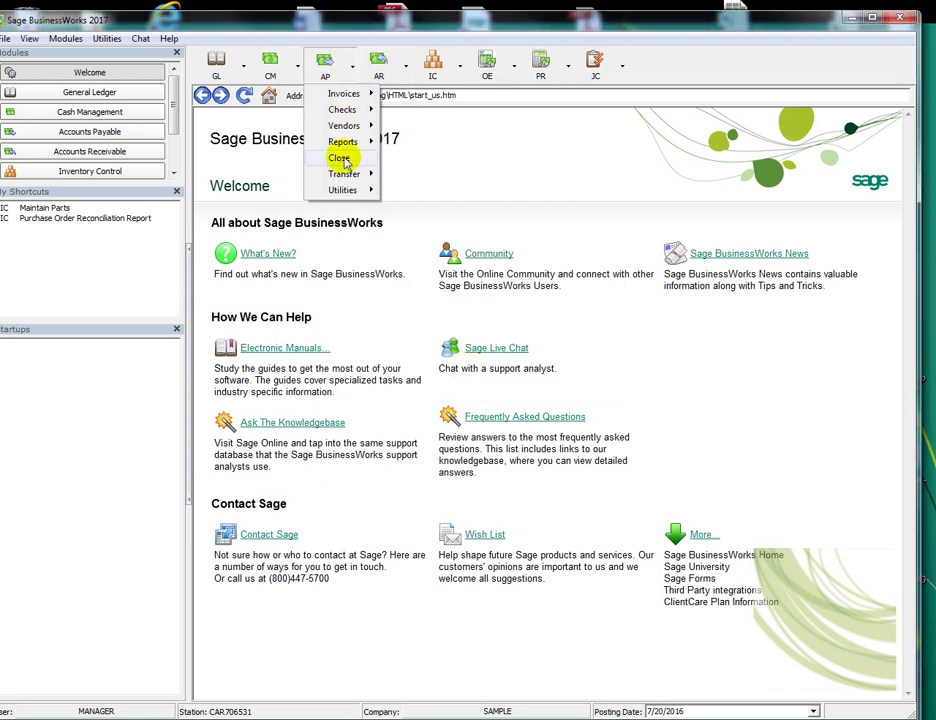
mouse_move(345, 189)
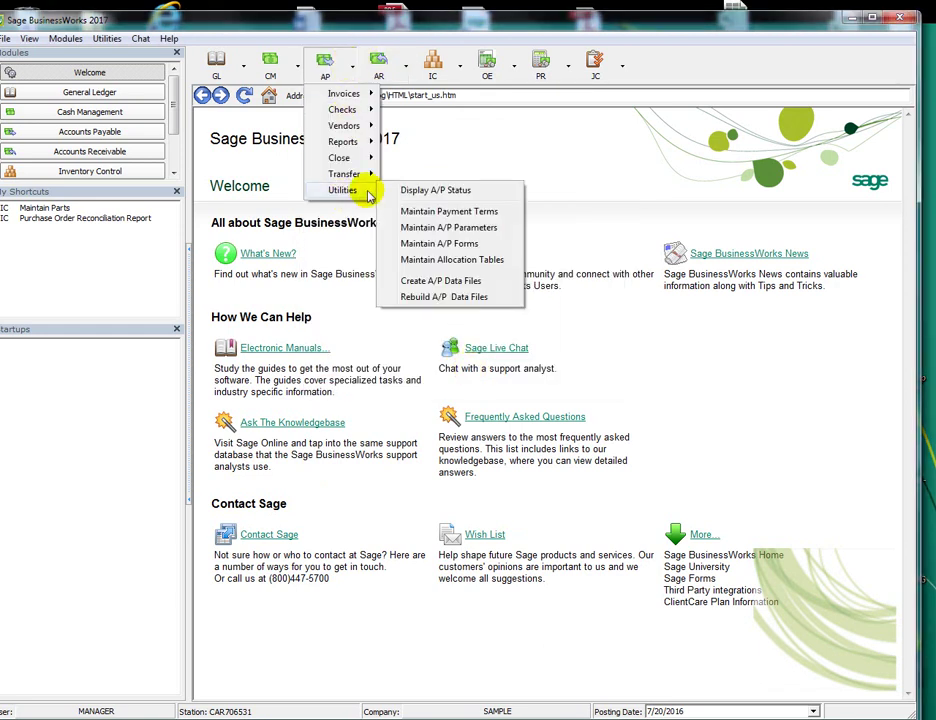
click(447, 229)
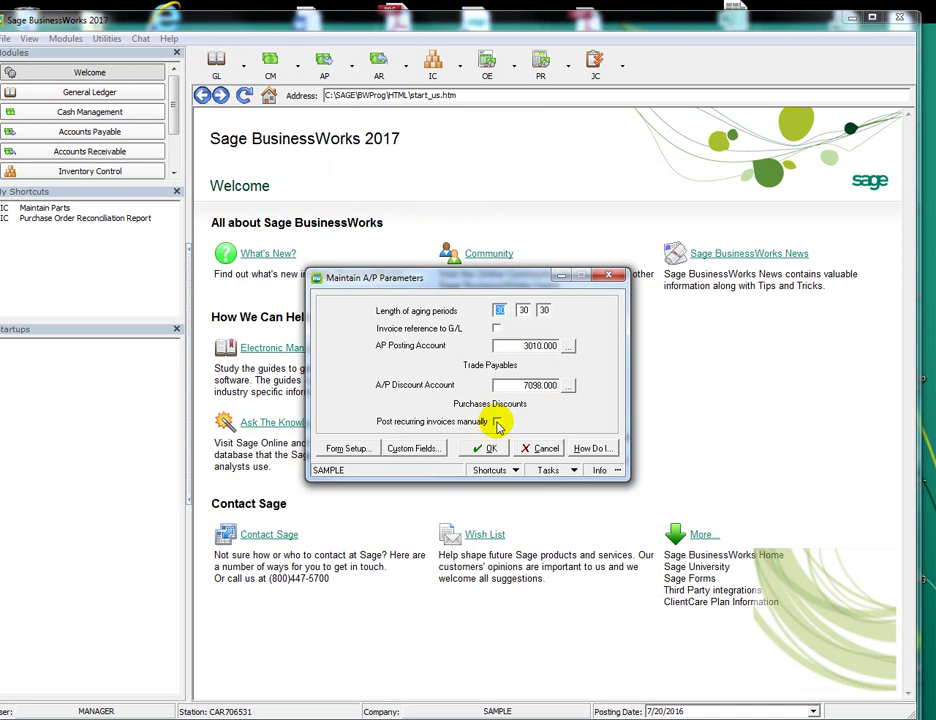
click(607, 278)
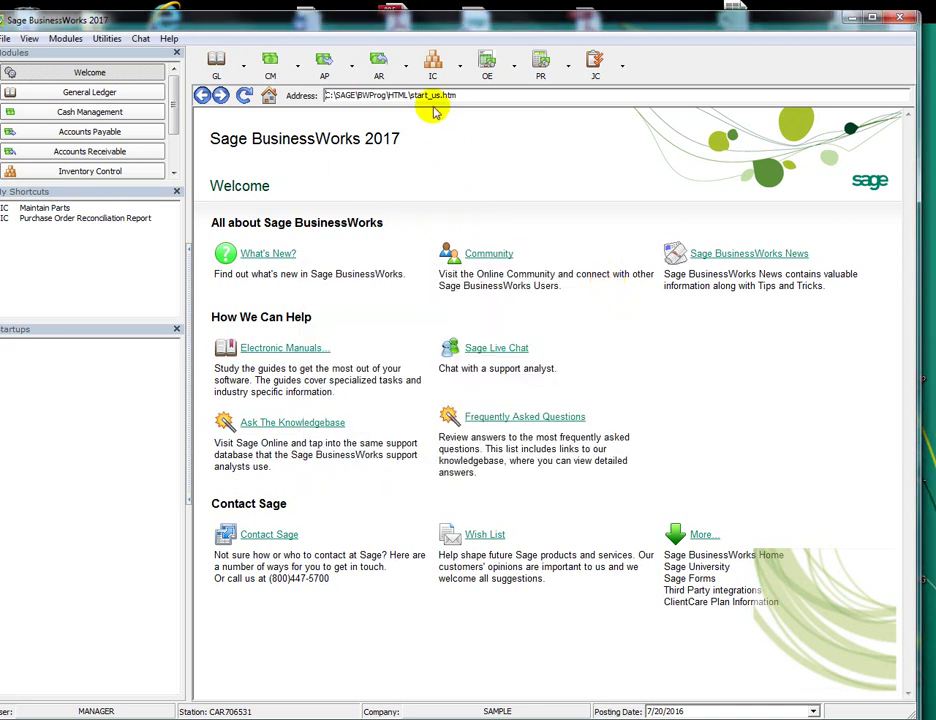
click(330, 64)
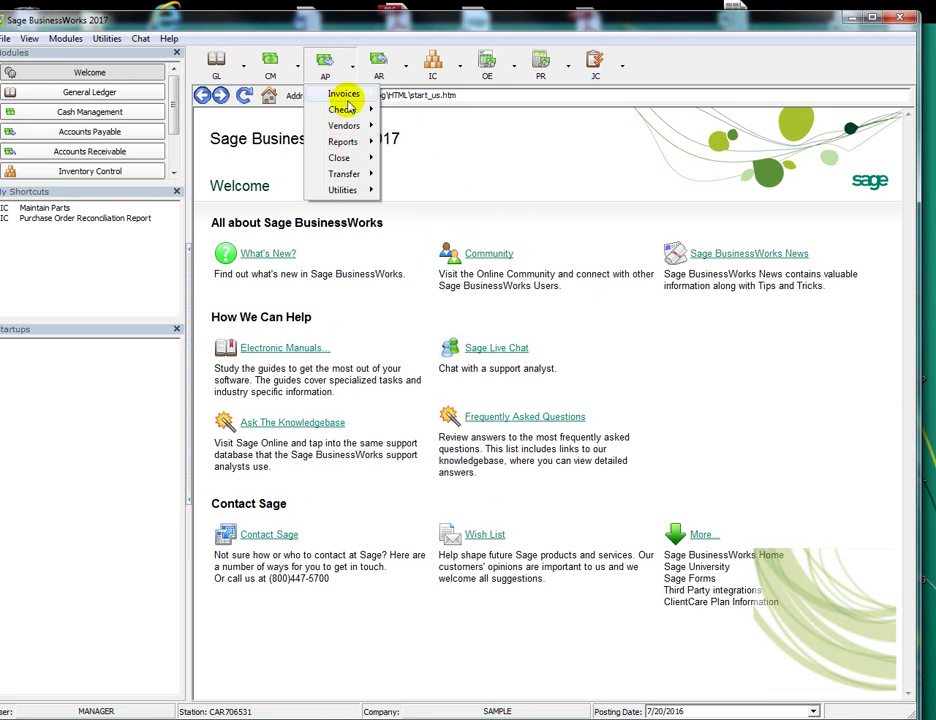
mouse_move(340, 94)
mouse_move(438, 170)
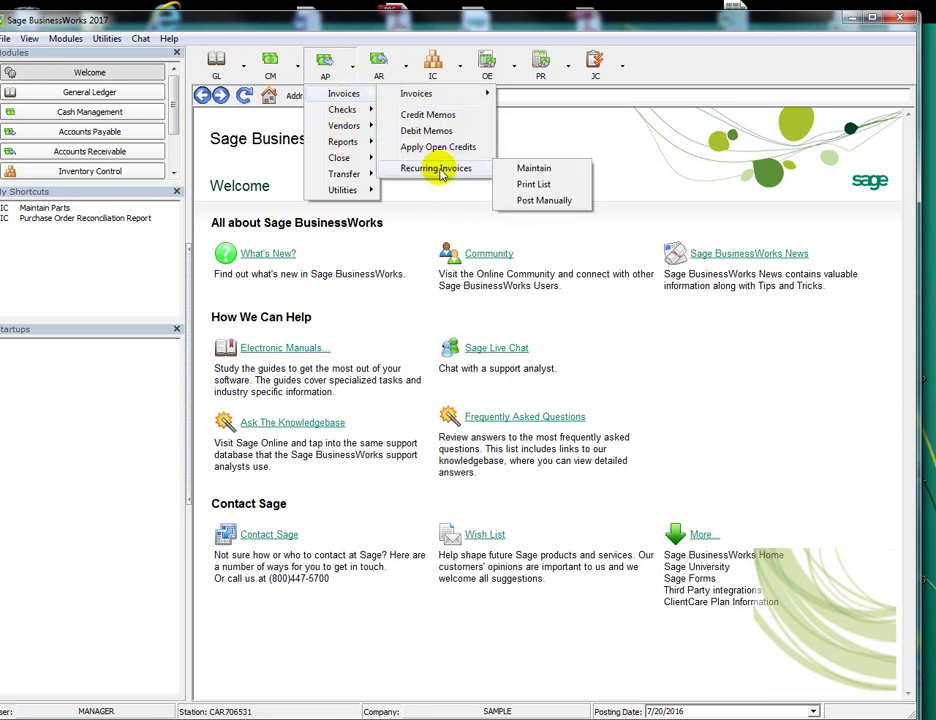
click(547, 201)
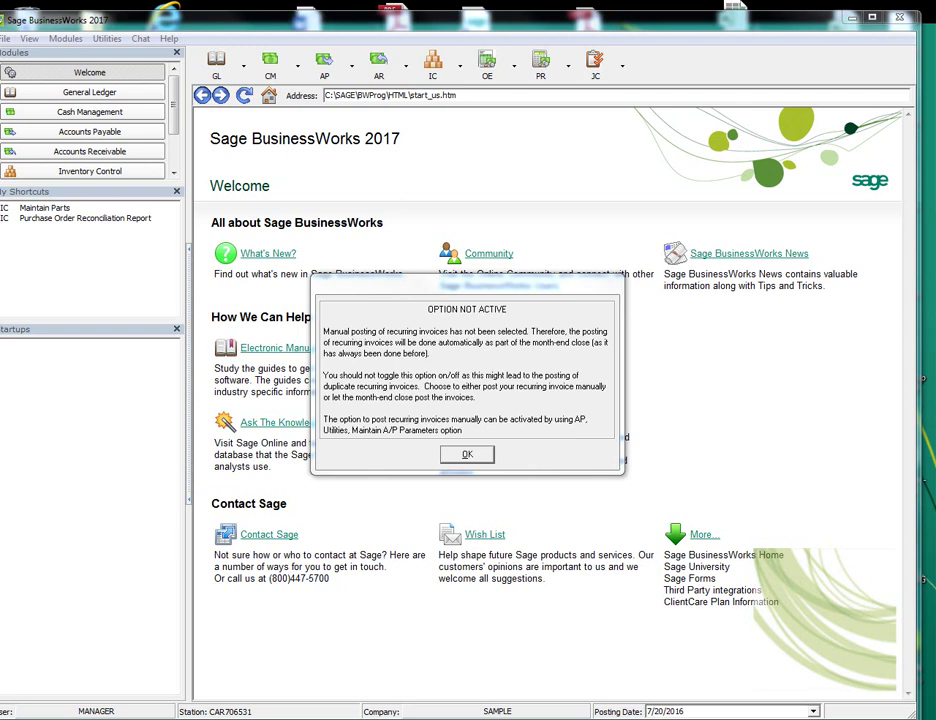
click(466, 455)
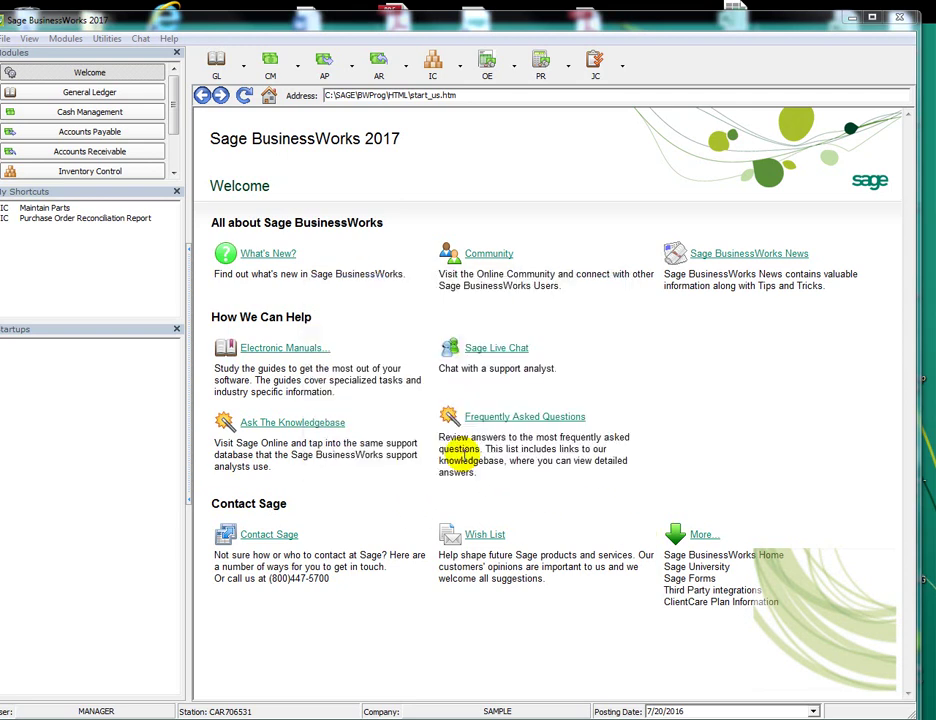
Open Maintain Users, acknowledge the security update message, and move to the TEST user's record
click(102, 39)
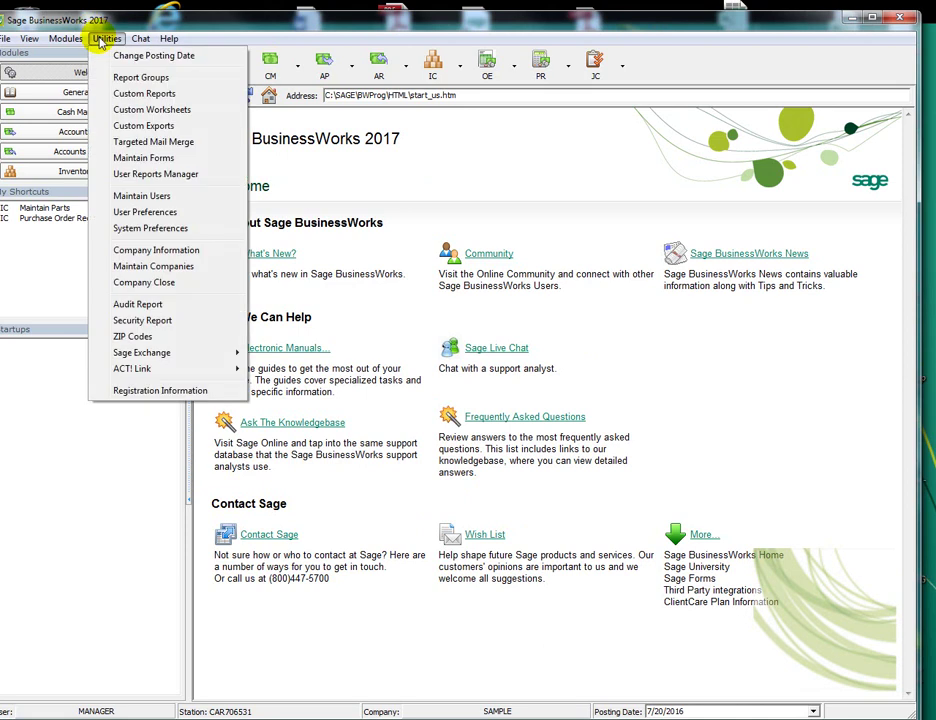
click(146, 195)
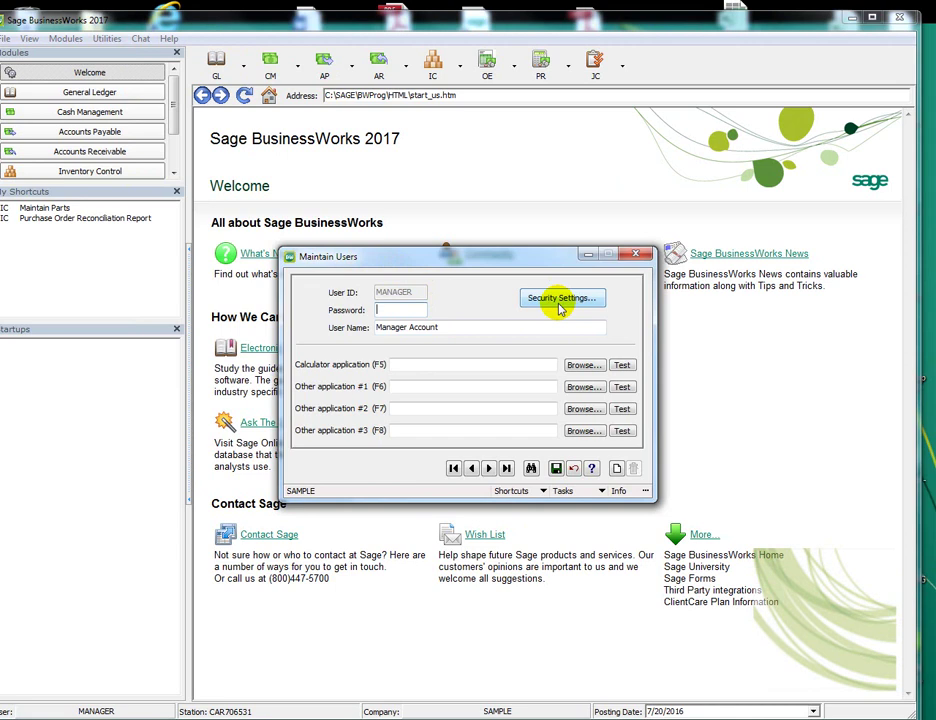
click(560, 305)
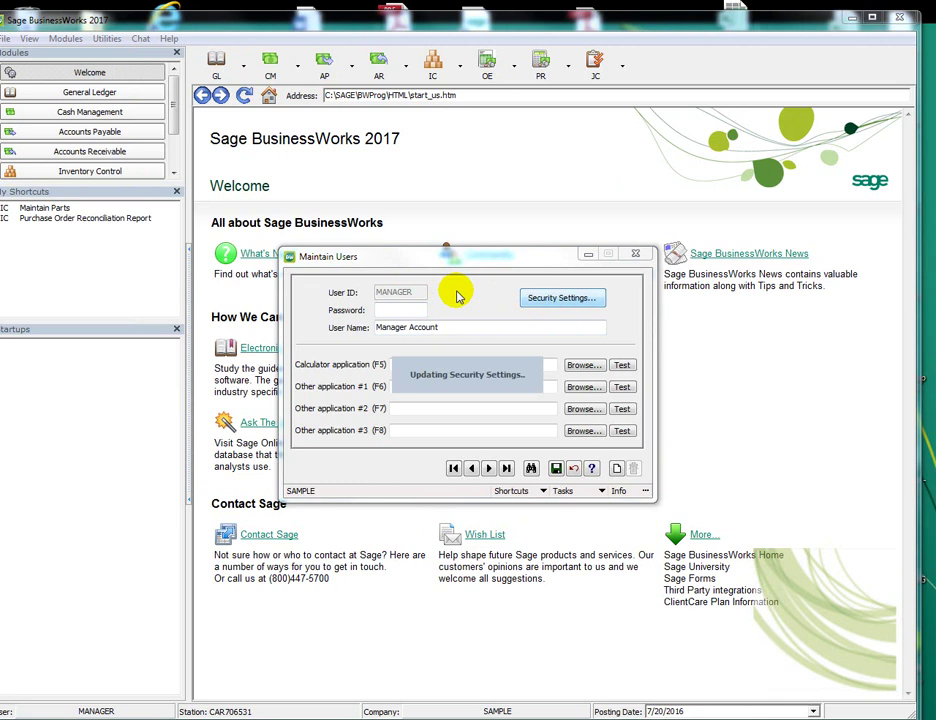
click(470, 405)
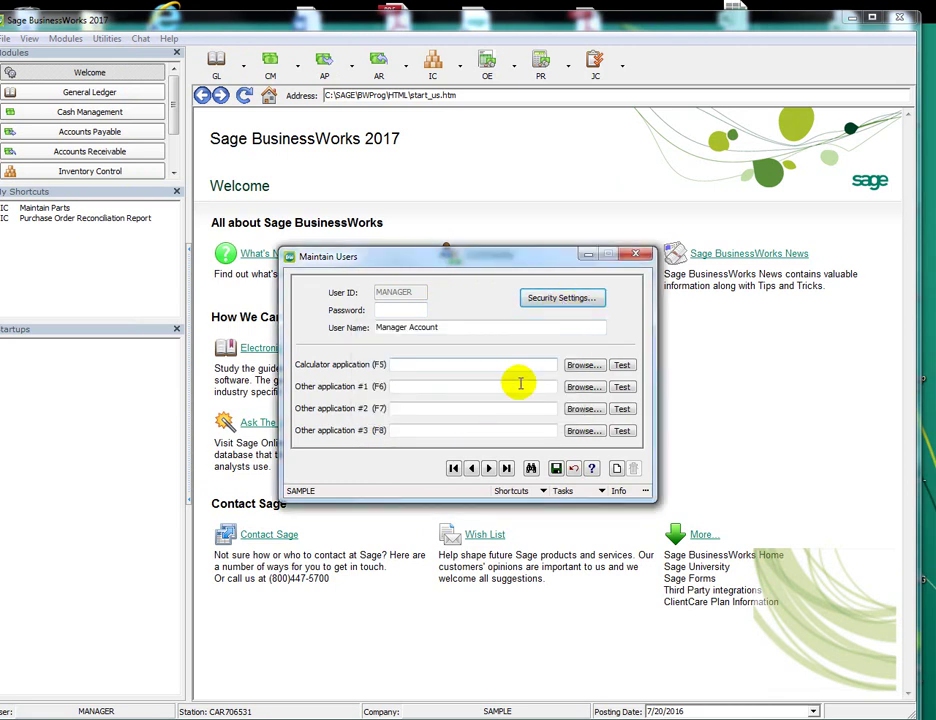
click(488, 470)
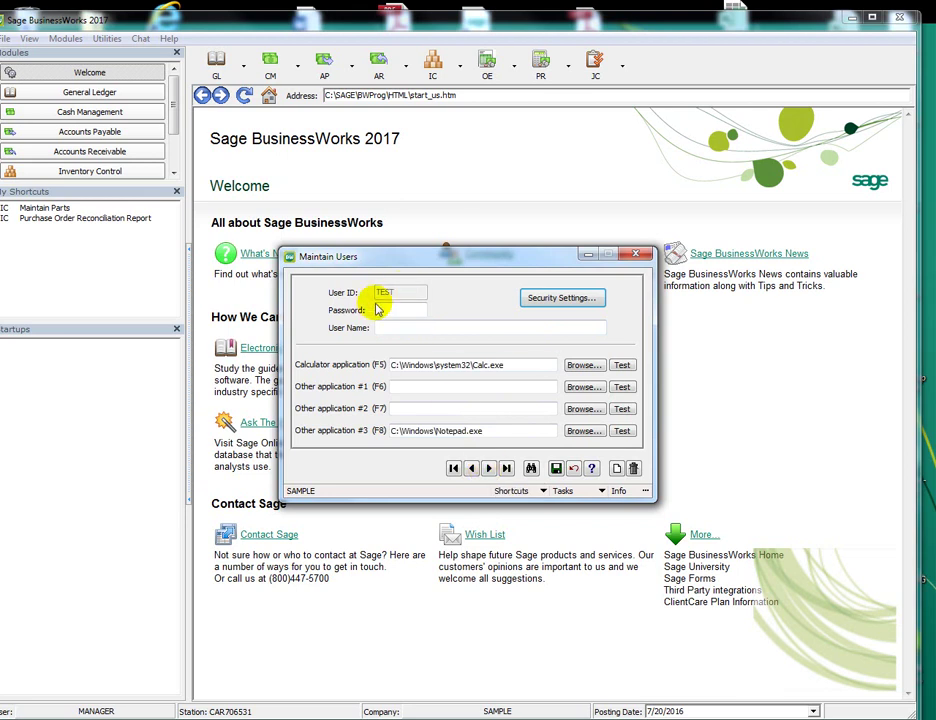
Grant TEST the Accounts Payable > Invoices > Recurring Invoices > Post Manually permission, save, and close
click(548, 299)
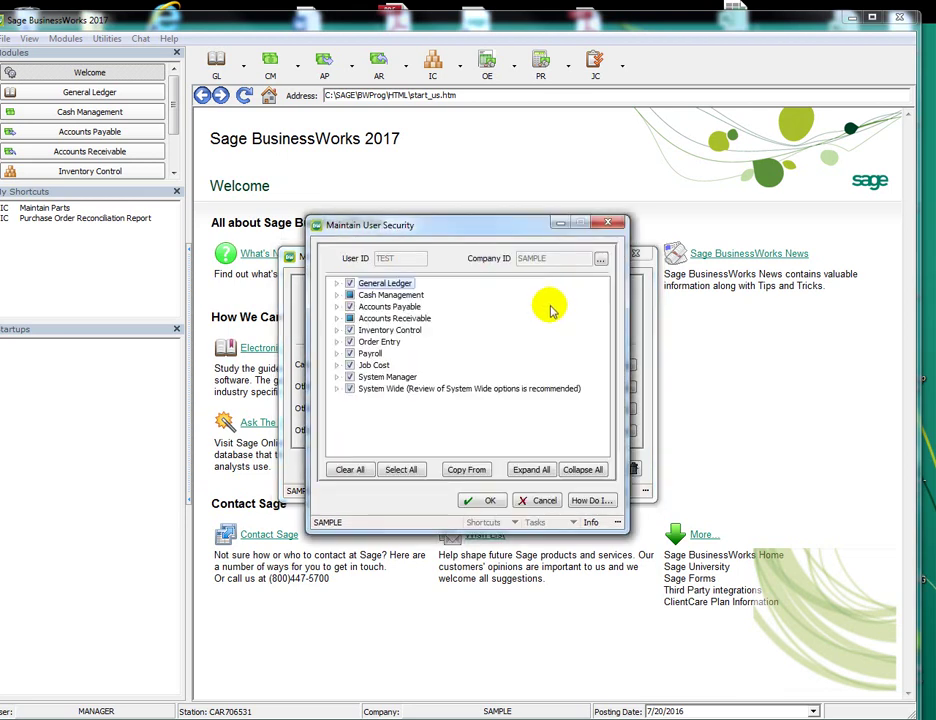
click(337, 306)
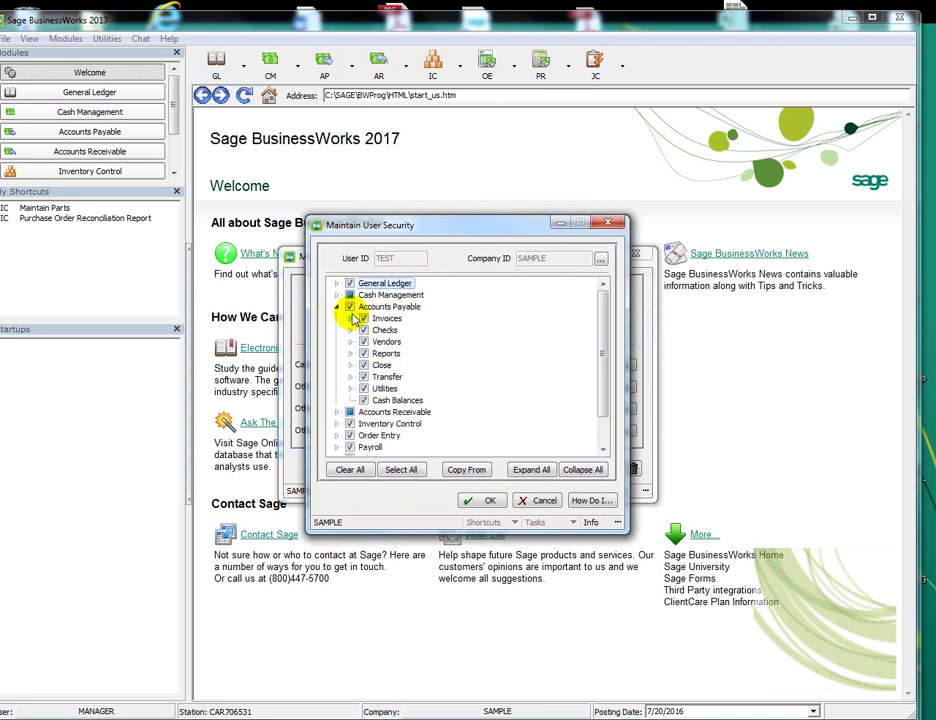
click(350, 318)
click(364, 377)
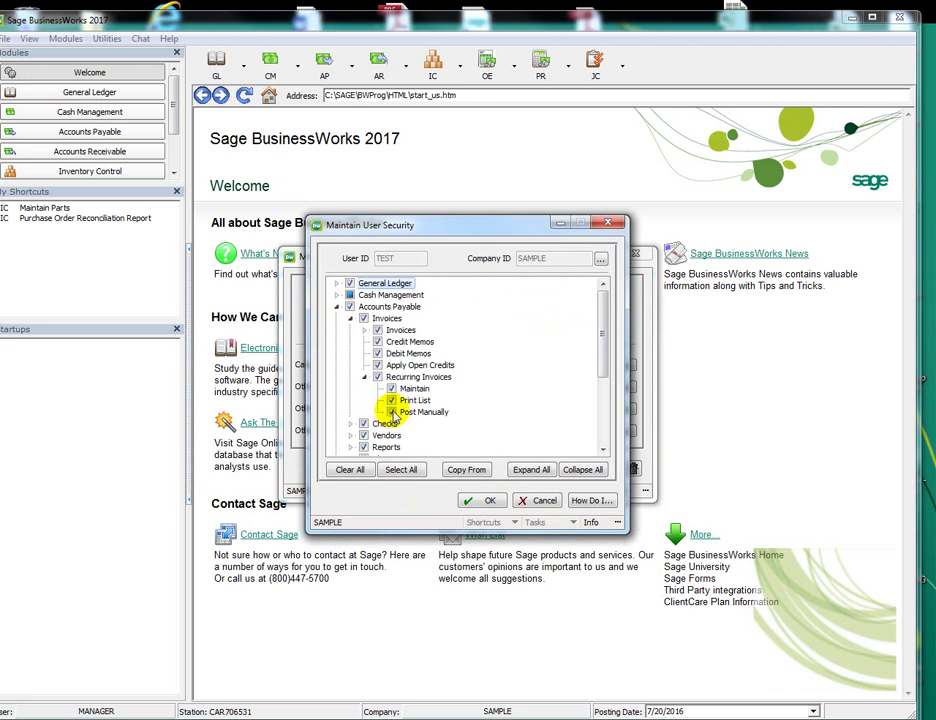
click(393, 413)
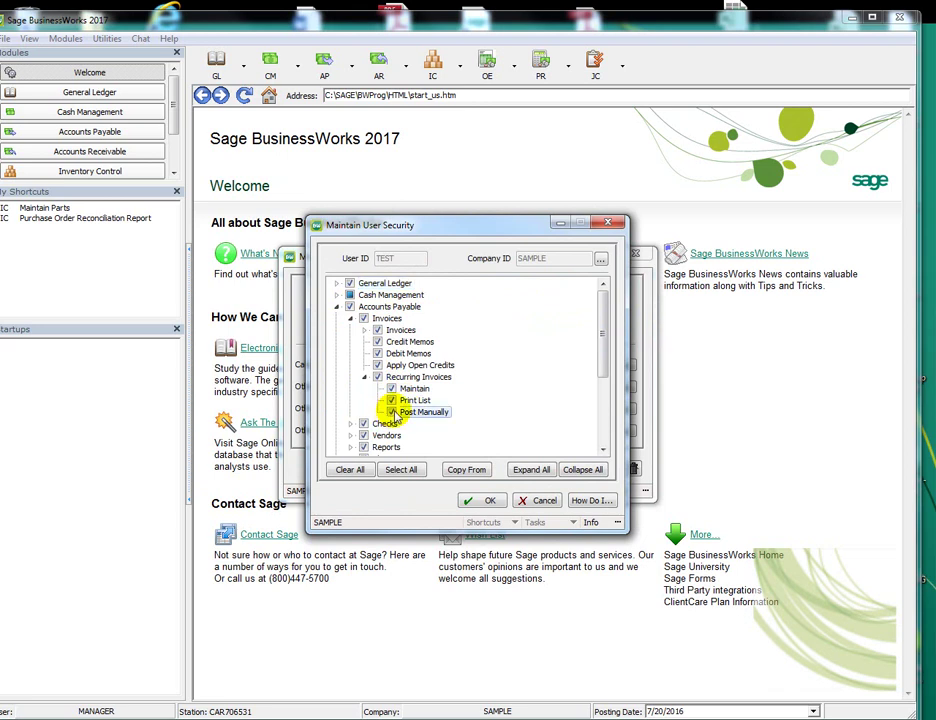
click(478, 500)
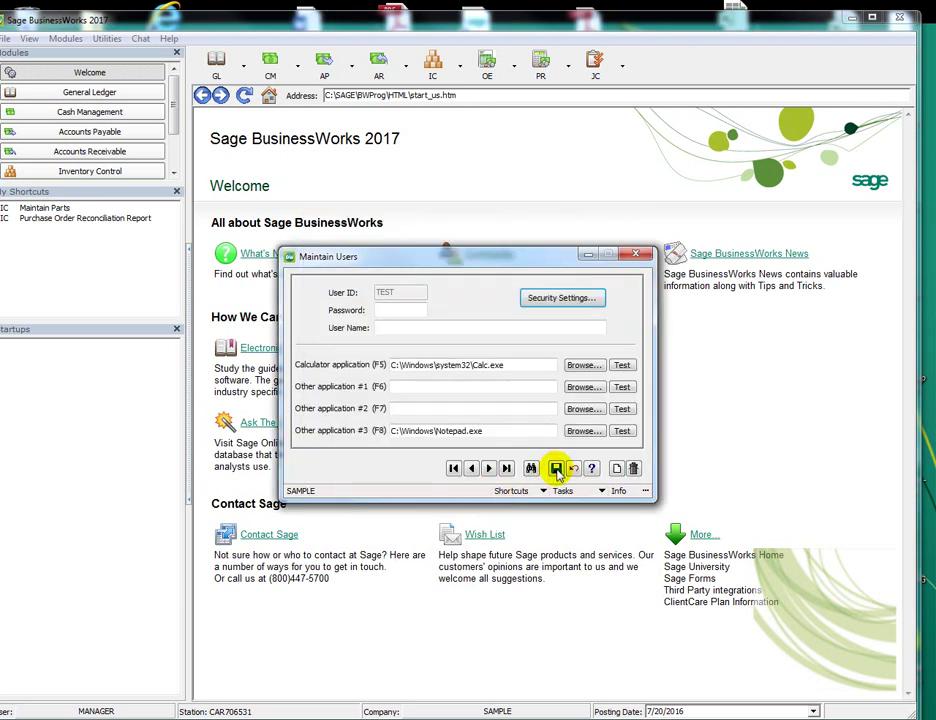
click(557, 471)
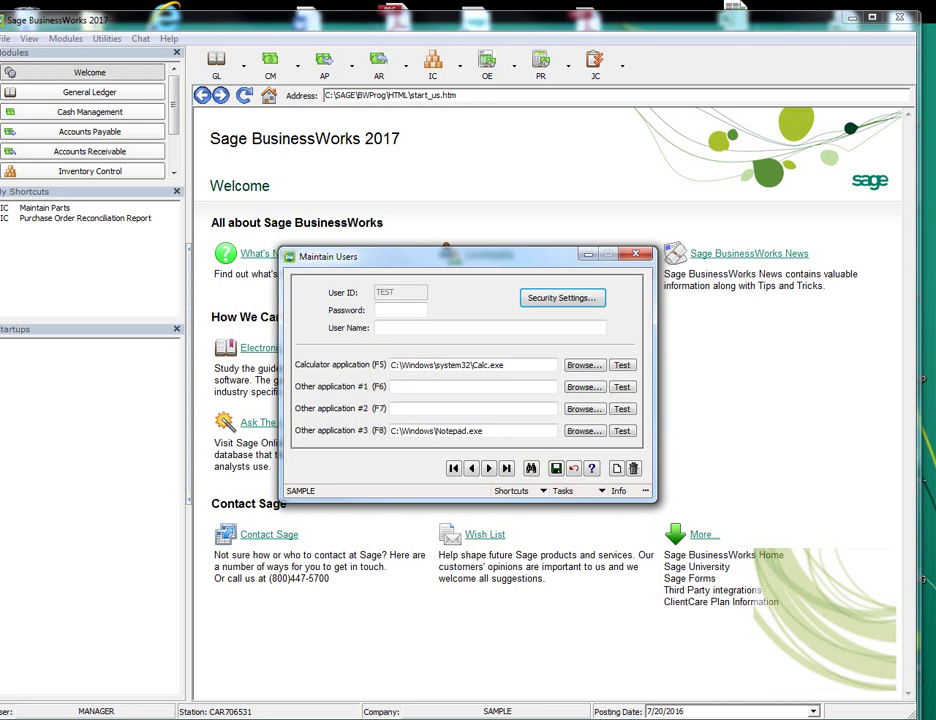
key(Escape)
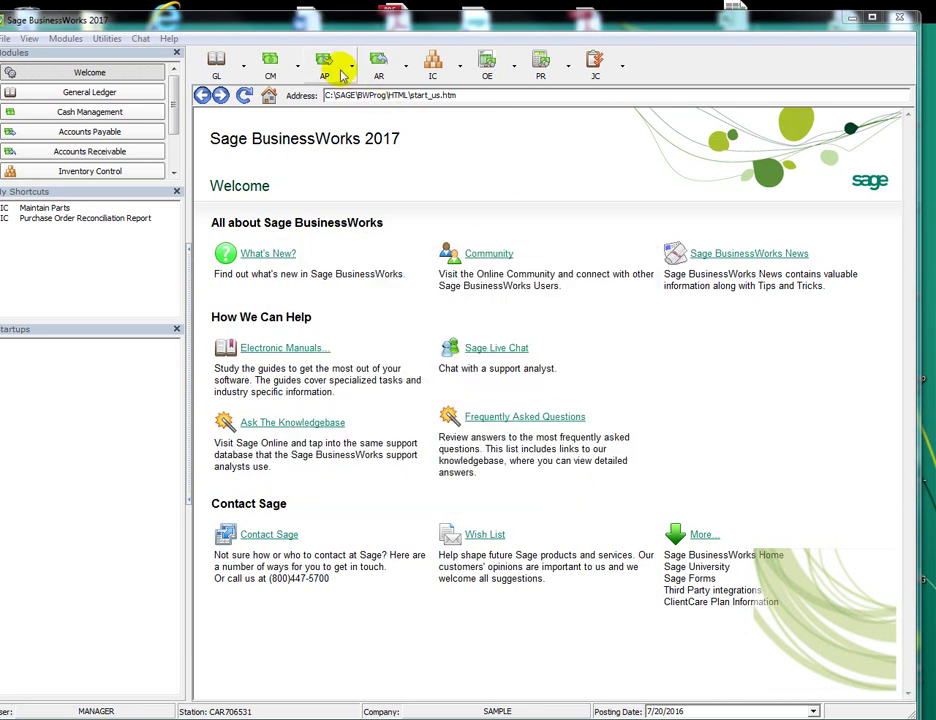
click(341, 75)
mouse_move(343, 189)
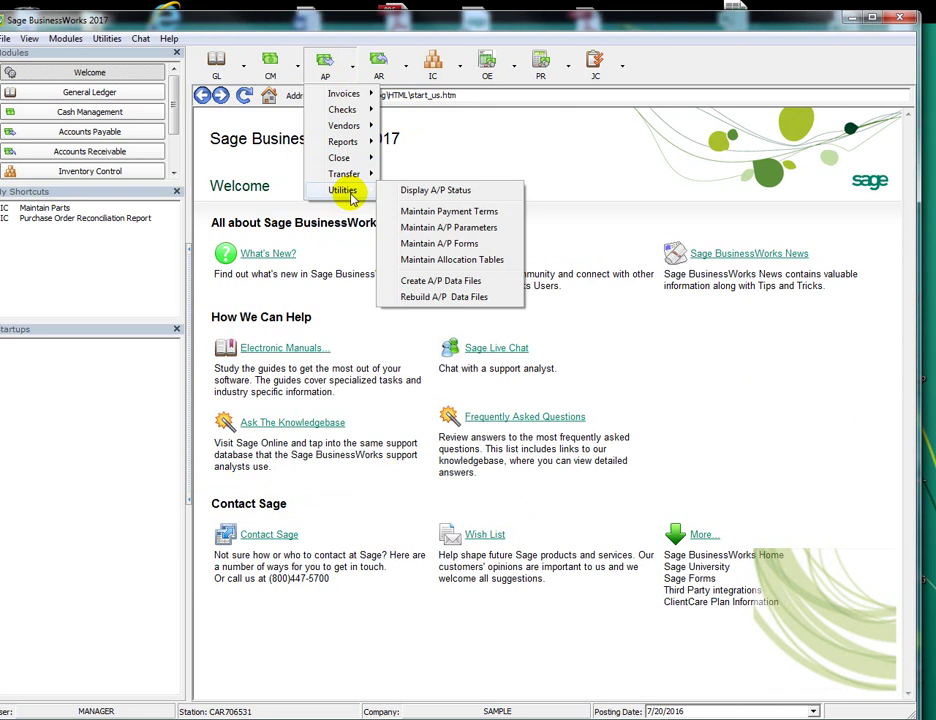
click(447, 227)
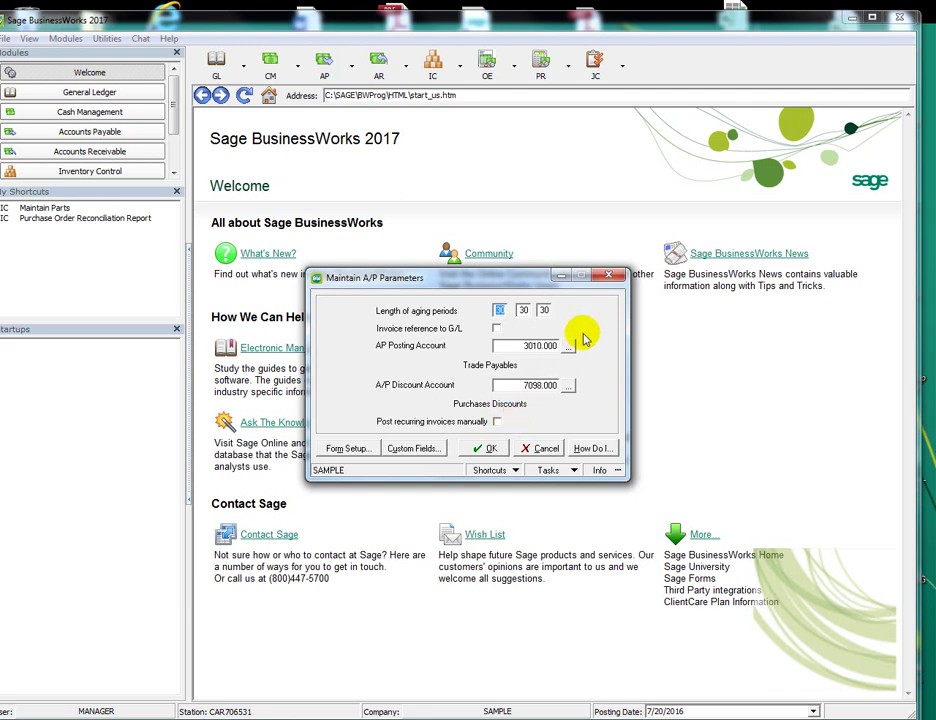
click(608, 275)
Browse the AP Invoices > Recurring Invoices menu options, then close the menu
click(345, 65)
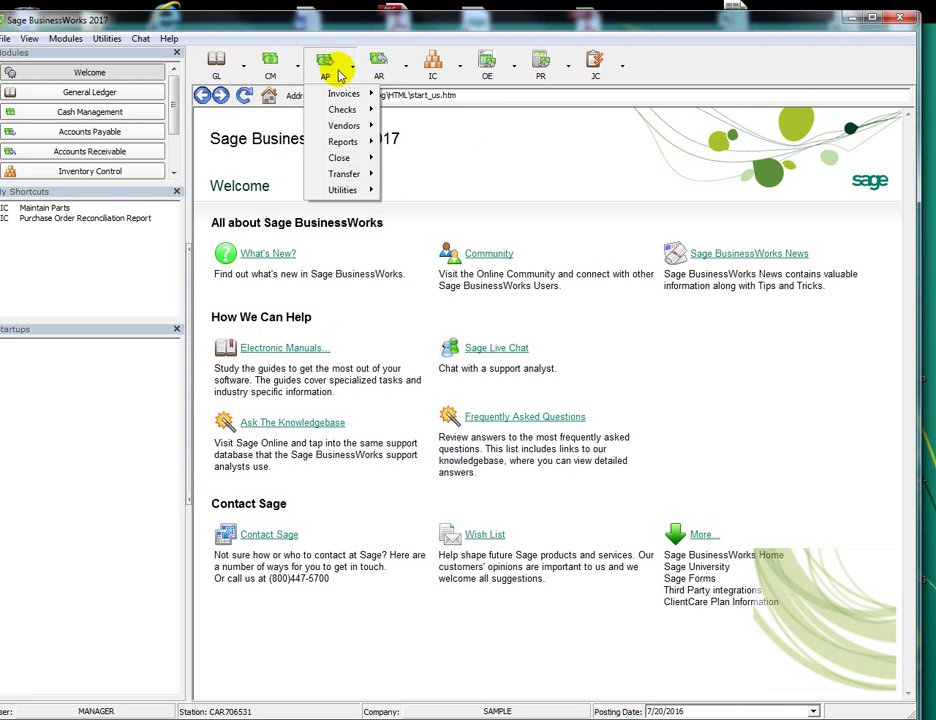
mouse_move(352, 95)
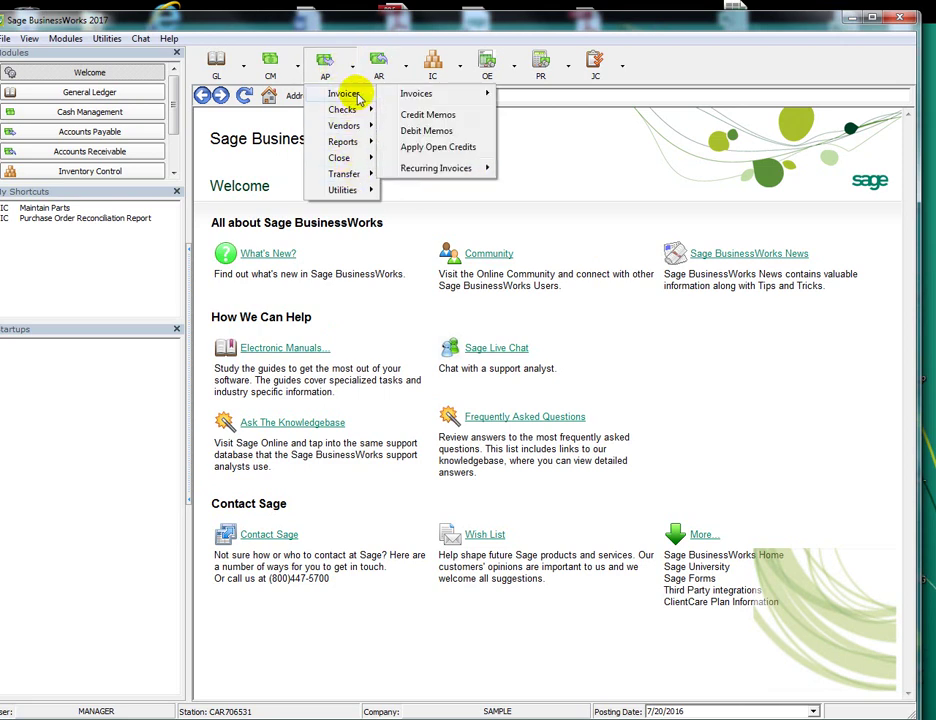
mouse_move(455, 168)
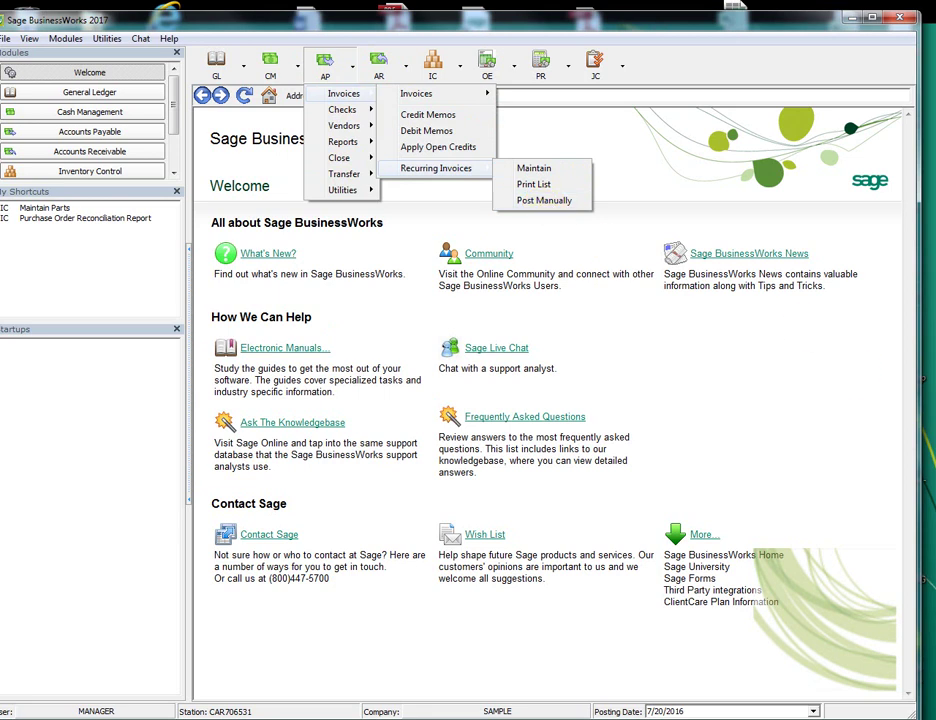
click(620, 7)
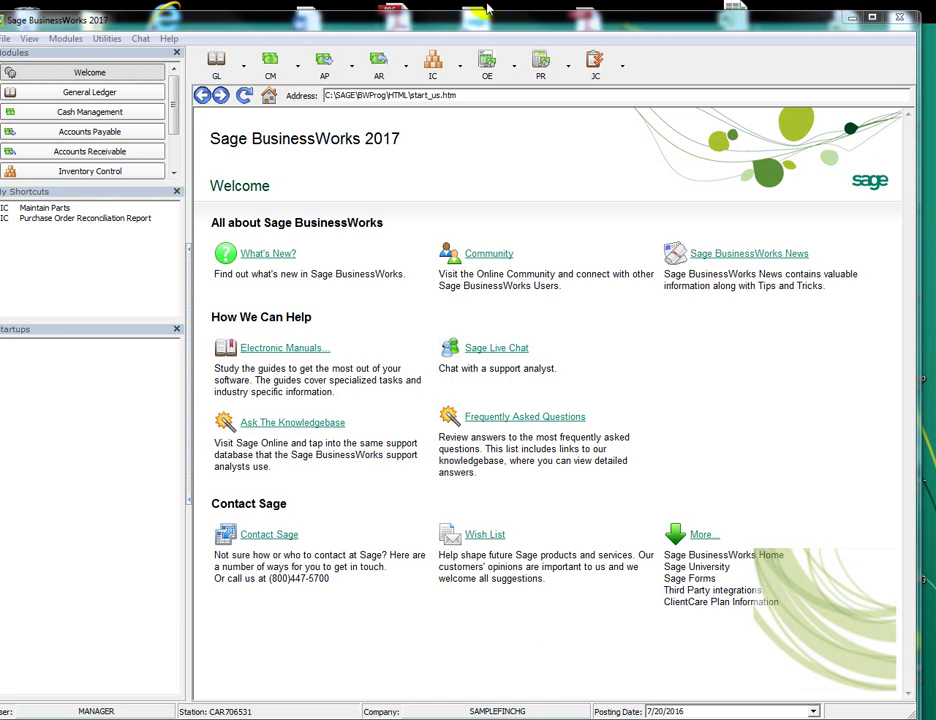
click(97, 40)
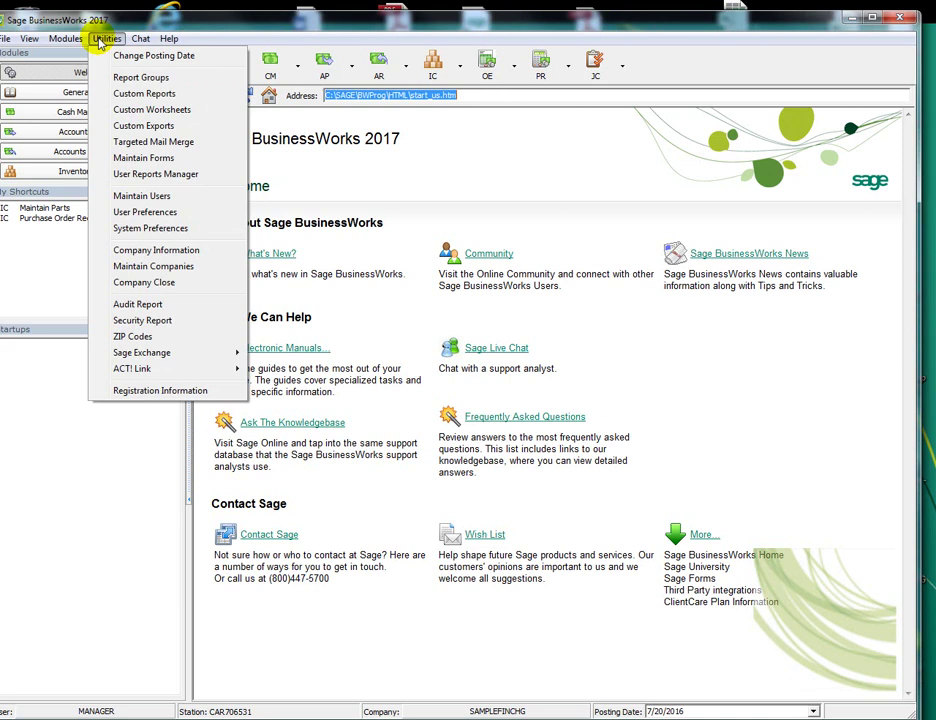
click(148, 286)
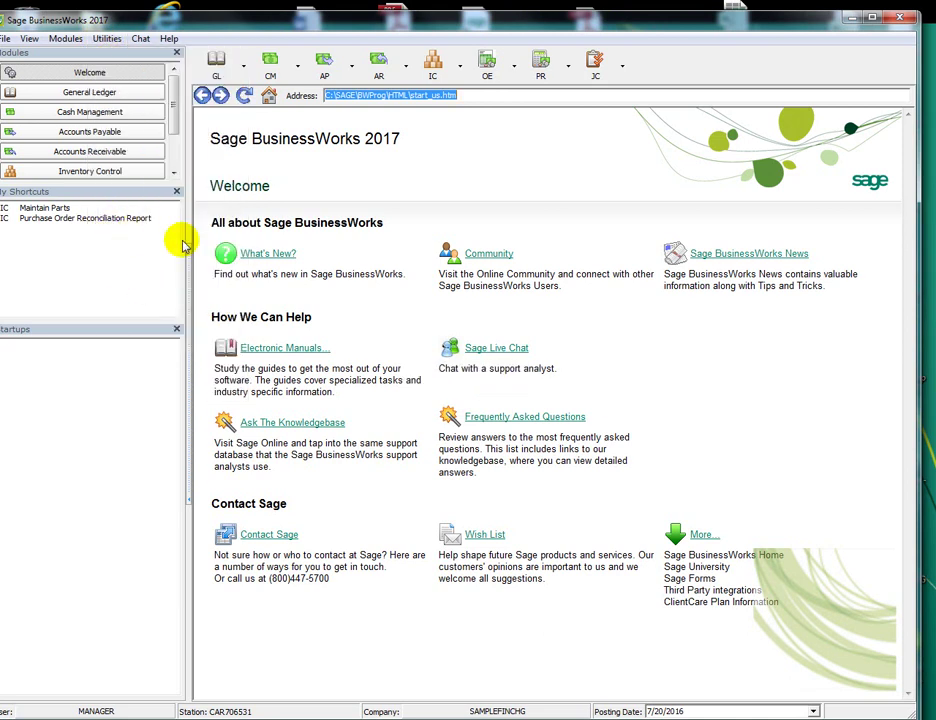
click(468, 412)
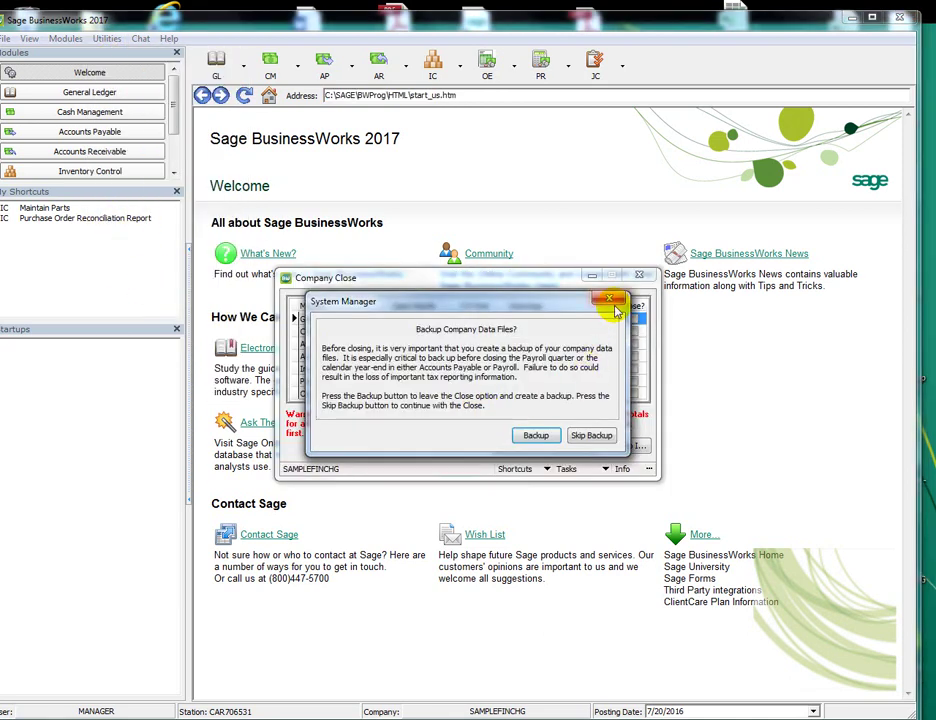
click(610, 307)
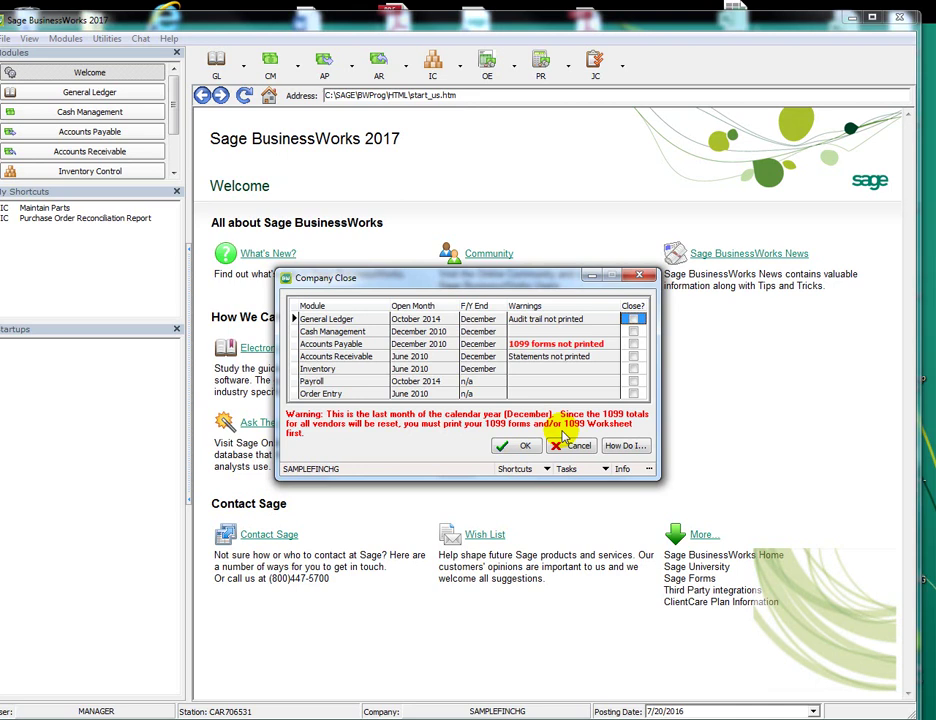
click(641, 277)
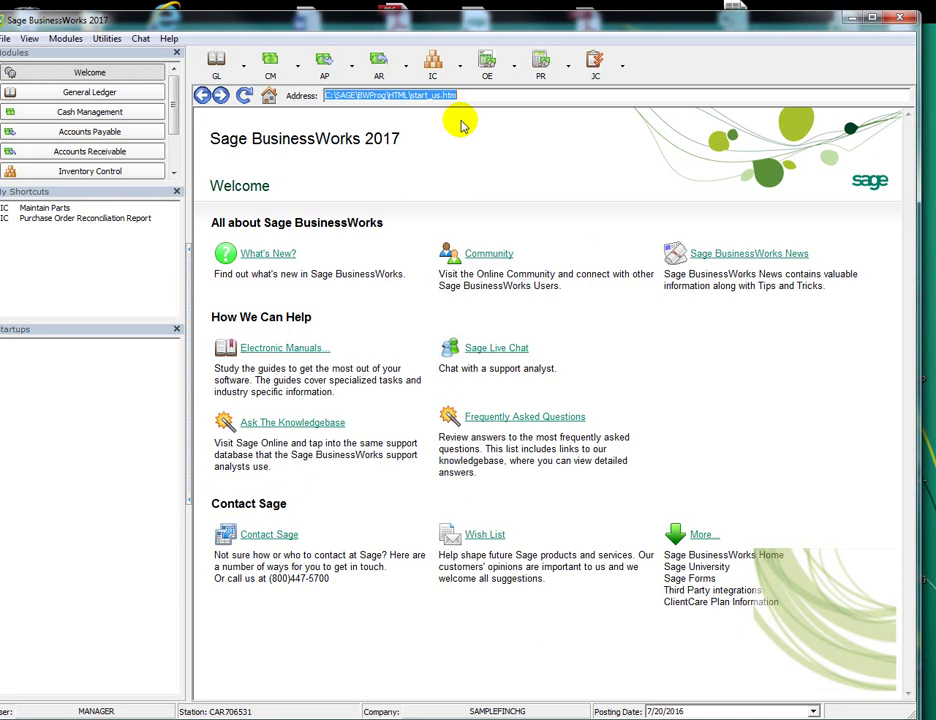
Start the A/P Close Current Month, skip the backup, then cancel so December 2010 stays open
click(328, 70)
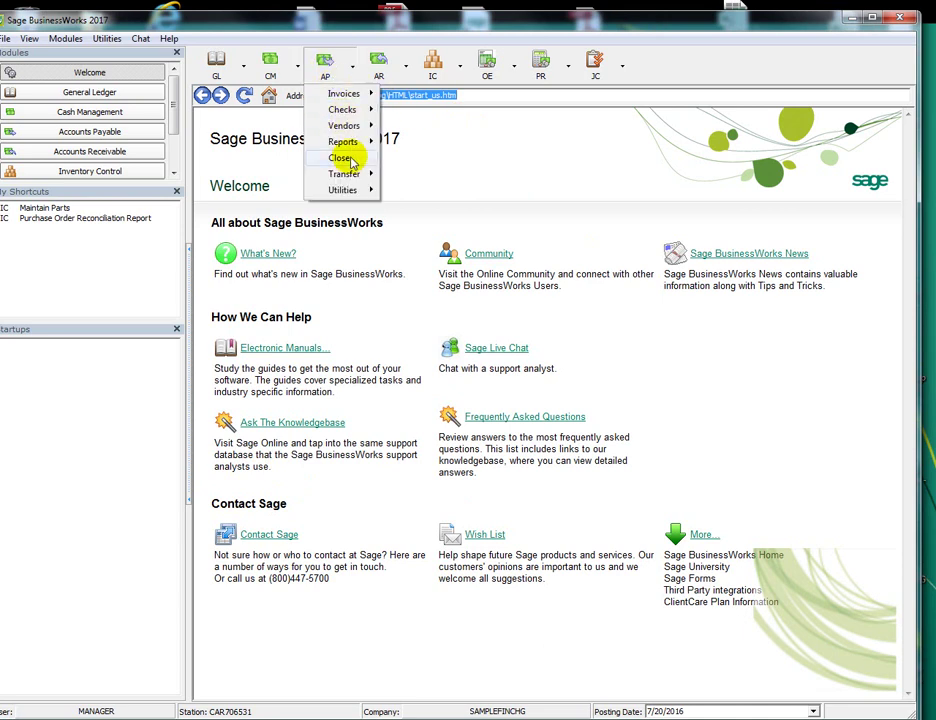
mouse_move(350, 162)
click(416, 158)
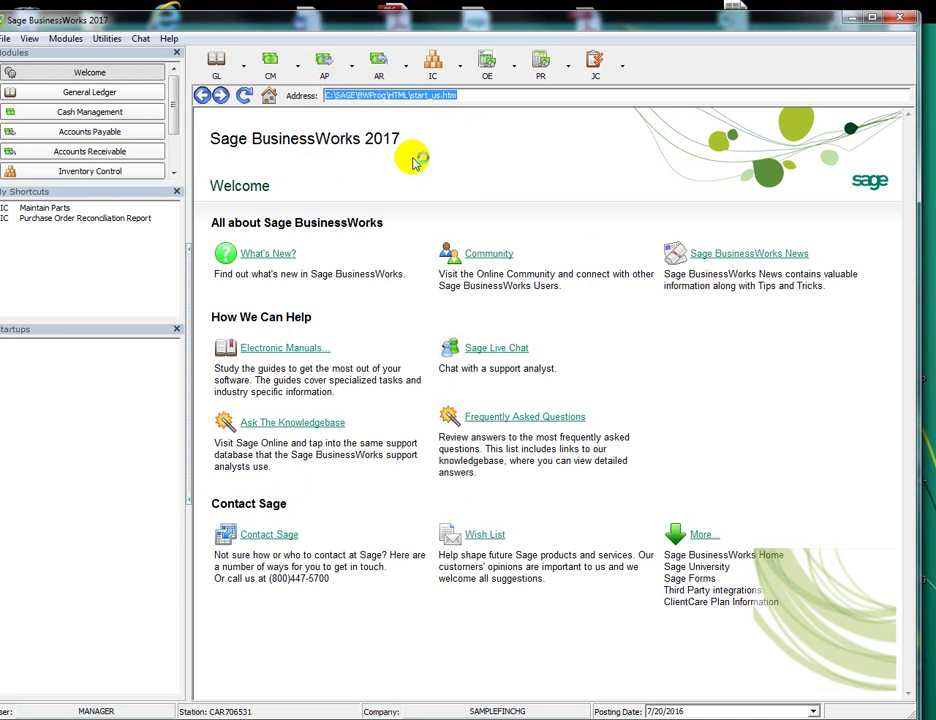
click(470, 404)
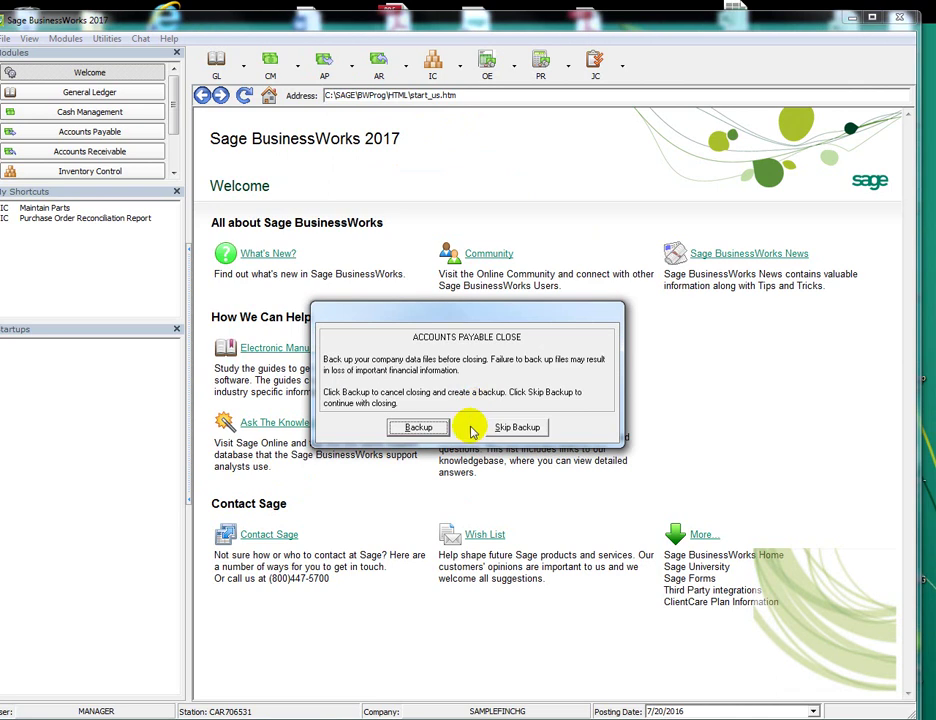
click(515, 428)
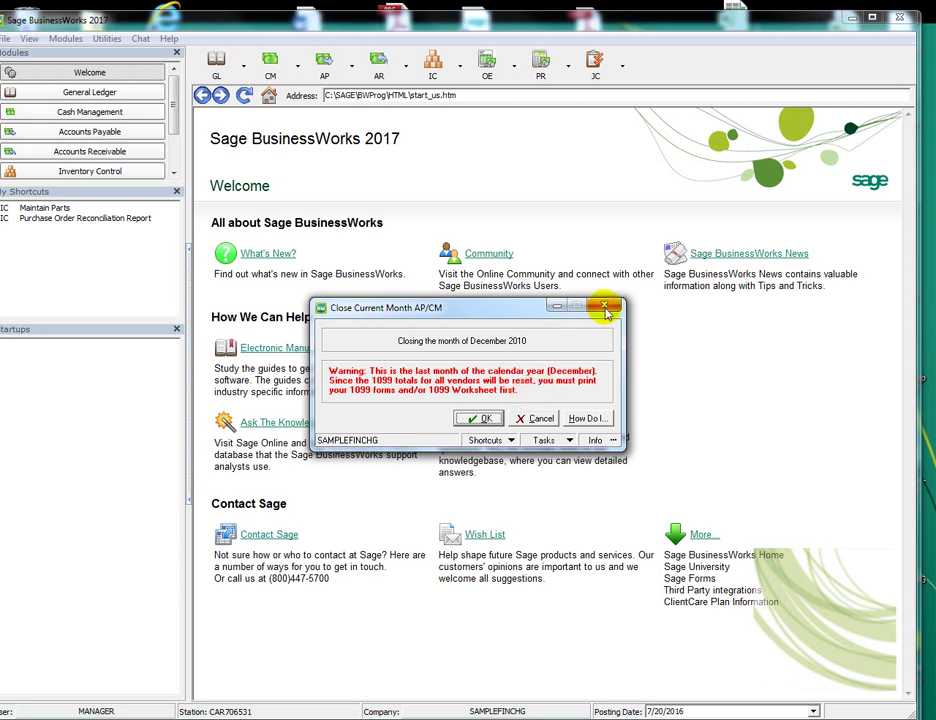
key(Return)
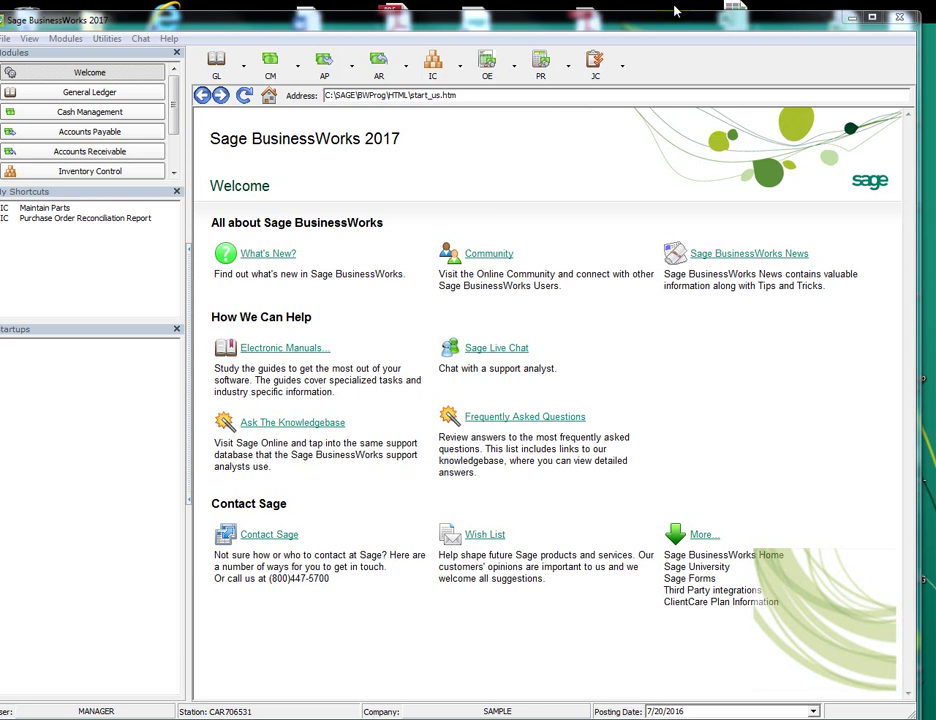
Start a new A/R invoice for customer ETC (Bikes Et Cetera)
click(406, 68)
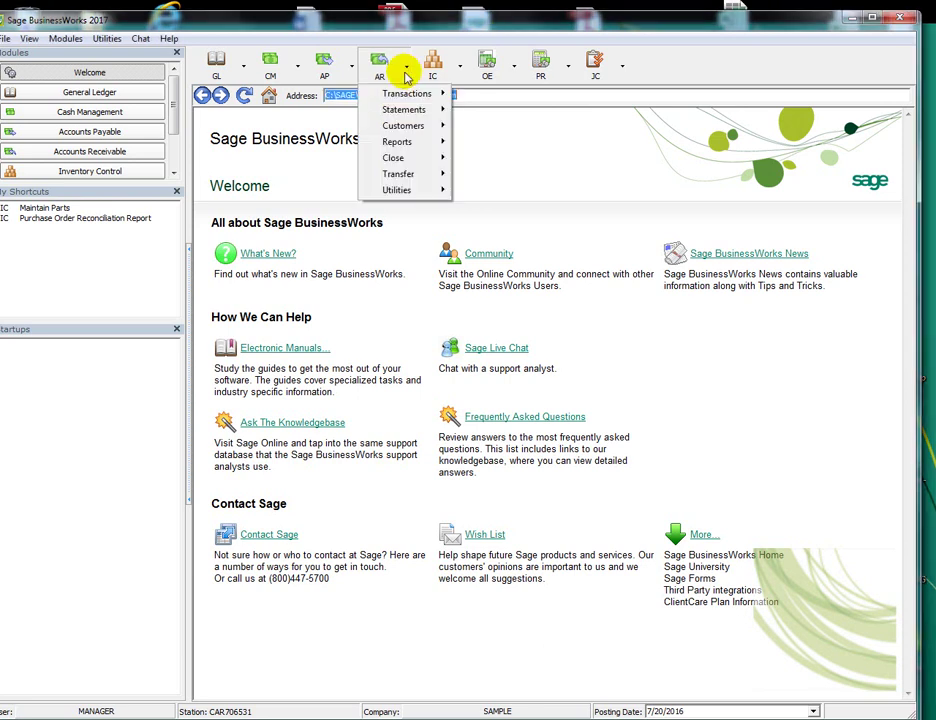
mouse_move(395, 93)
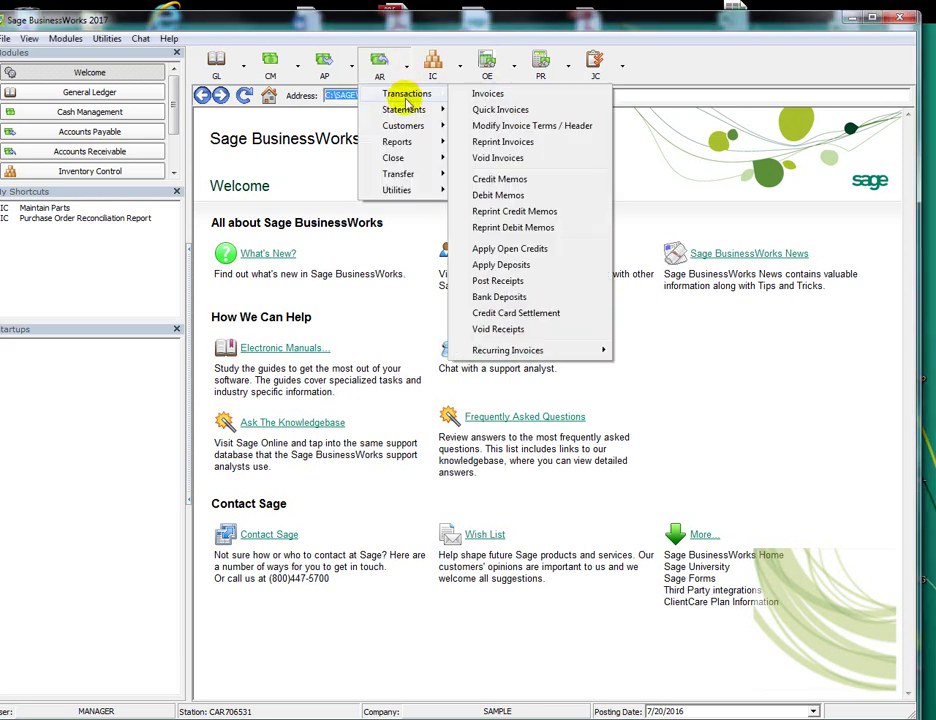
click(488, 96)
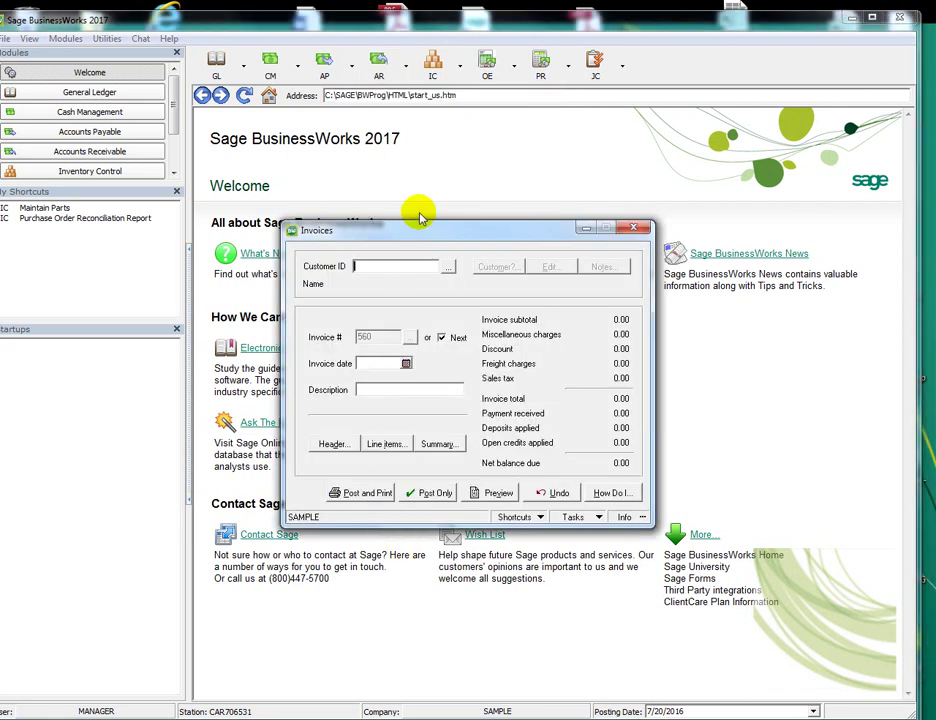
text(ETC)
key(Tab)
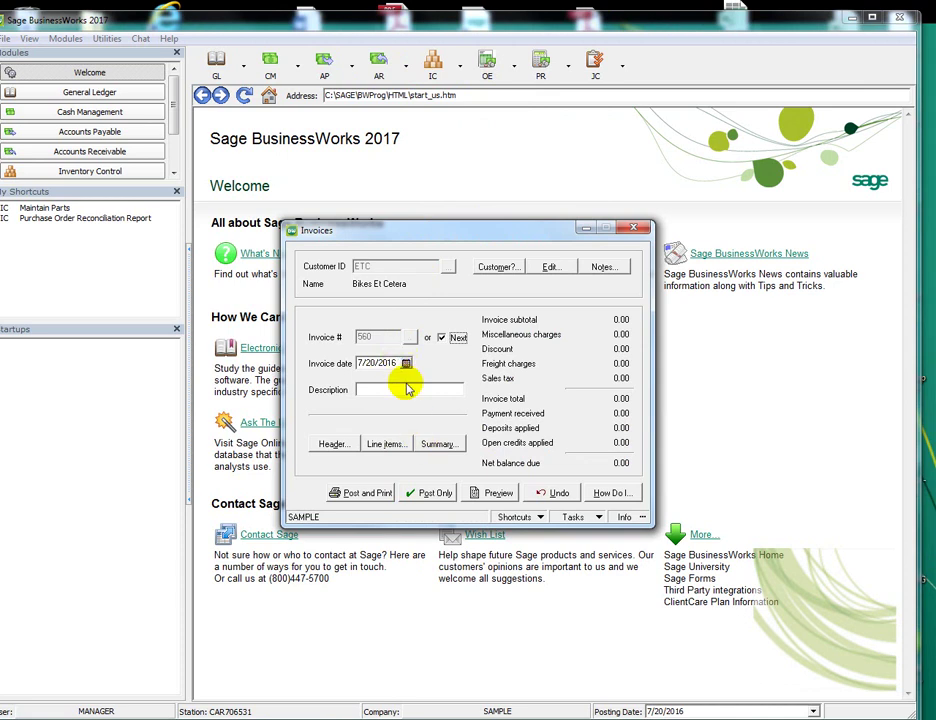
Add a line for item 1001, the boy's bicycle at 250.00
click(386, 443)
click(359, 257)
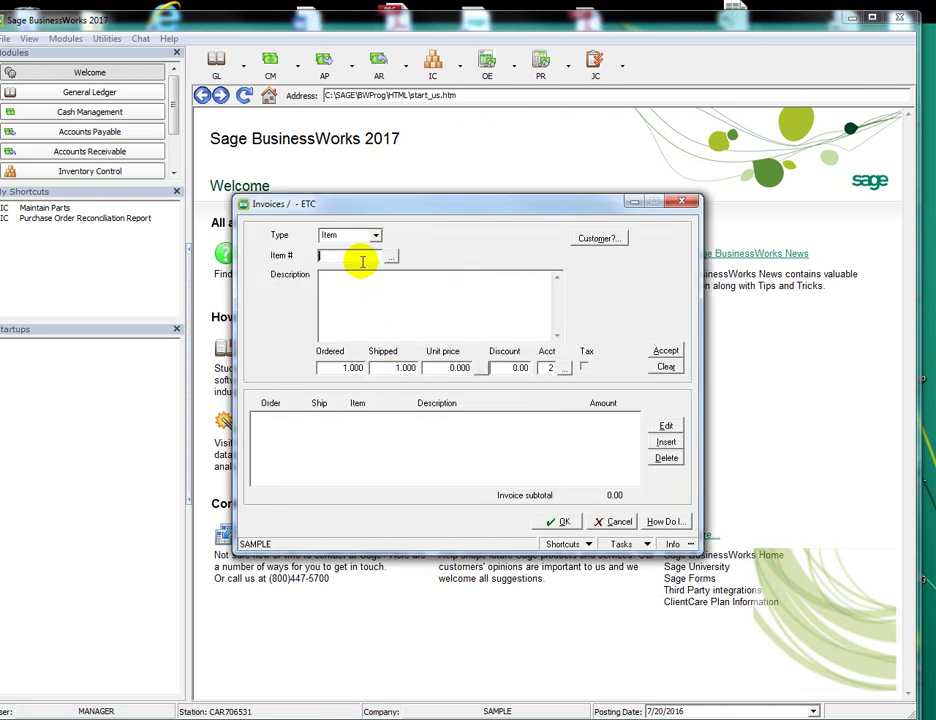
text(1001)
key(Tab)
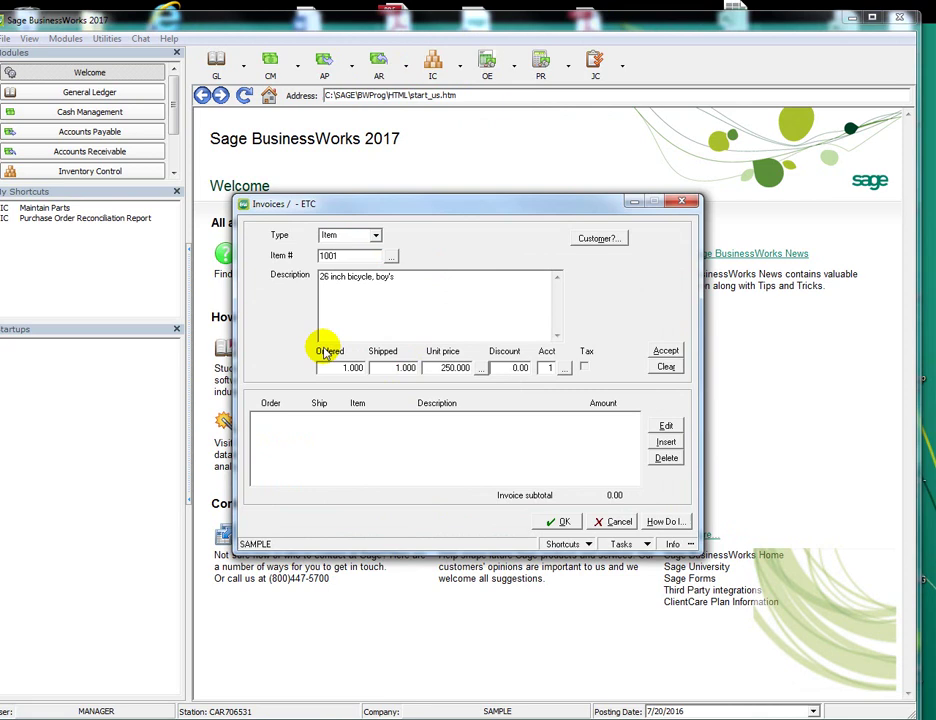
click(665, 350)
click(560, 521)
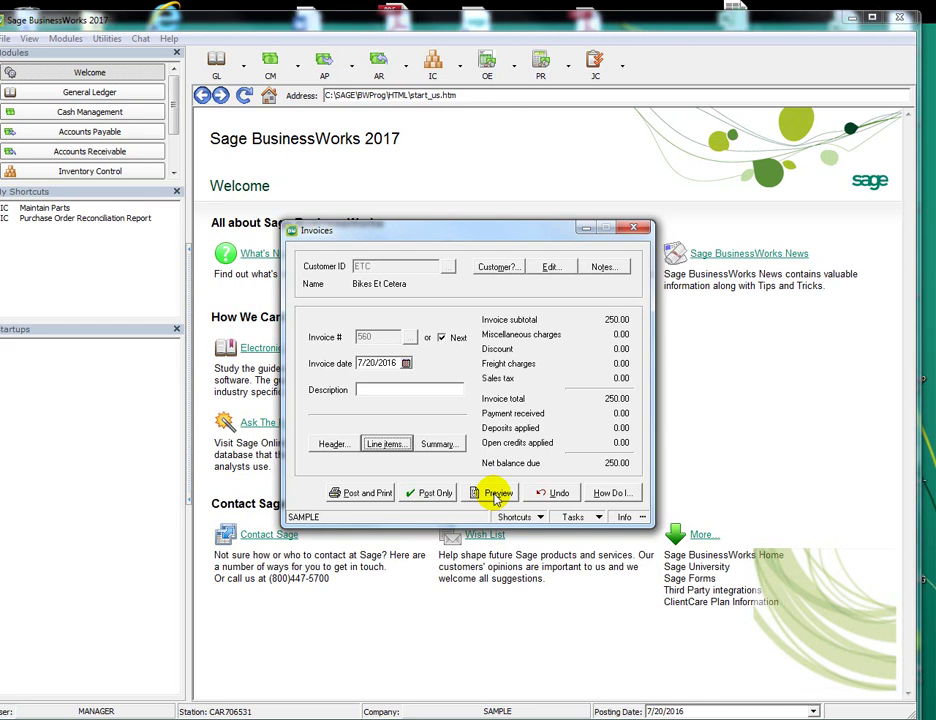
Preview the printed invoice form, then close the preview
click(496, 495)
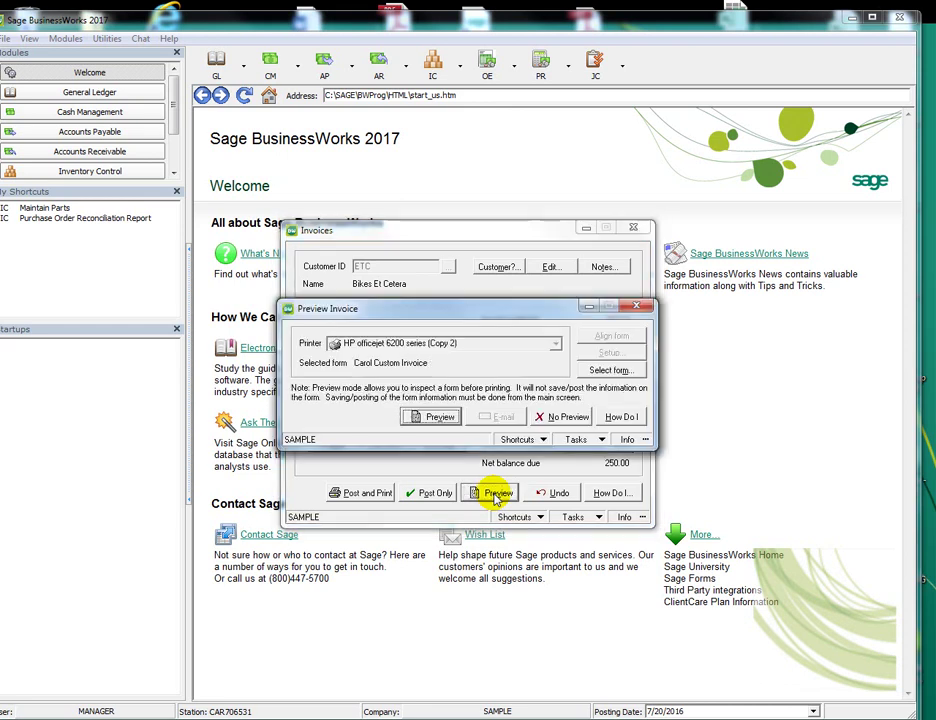
click(440, 418)
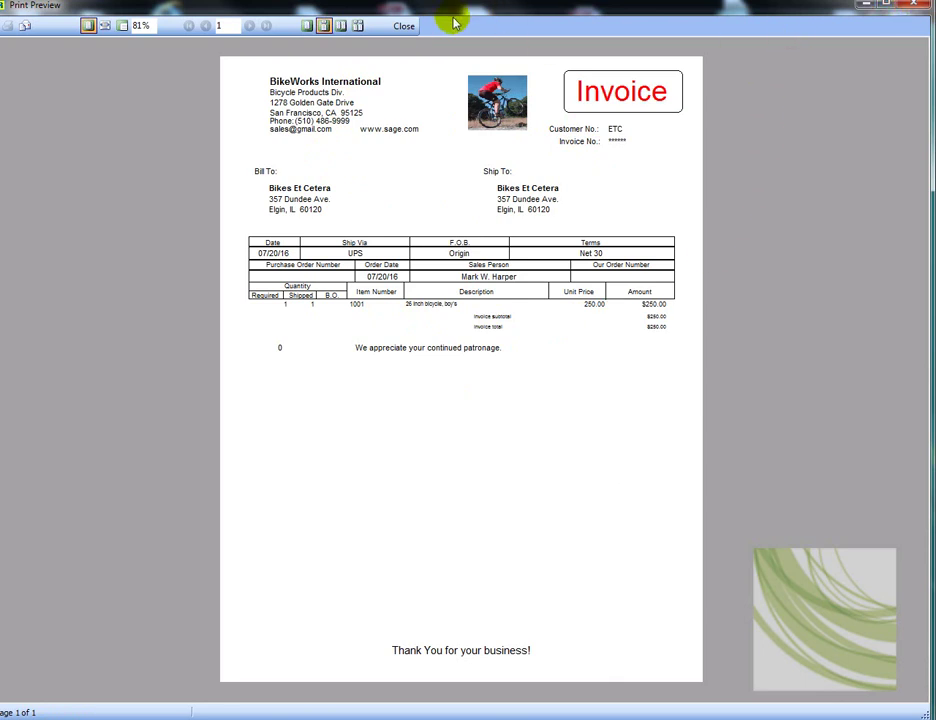
click(404, 26)
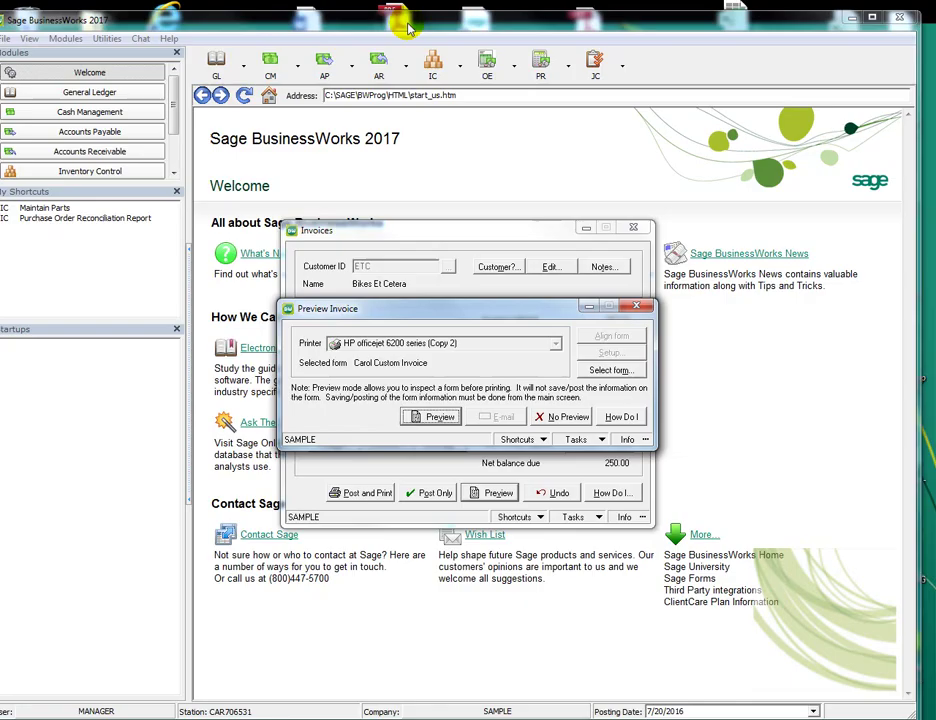
click(563, 417)
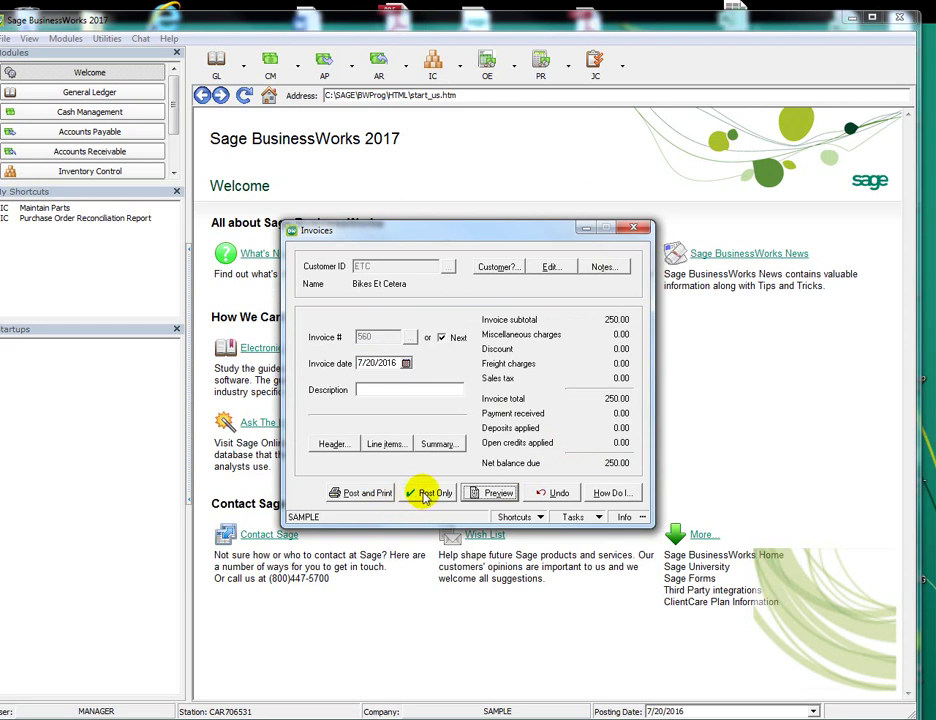
Change the bicycle line's unit price to 275.00
click(386, 443)
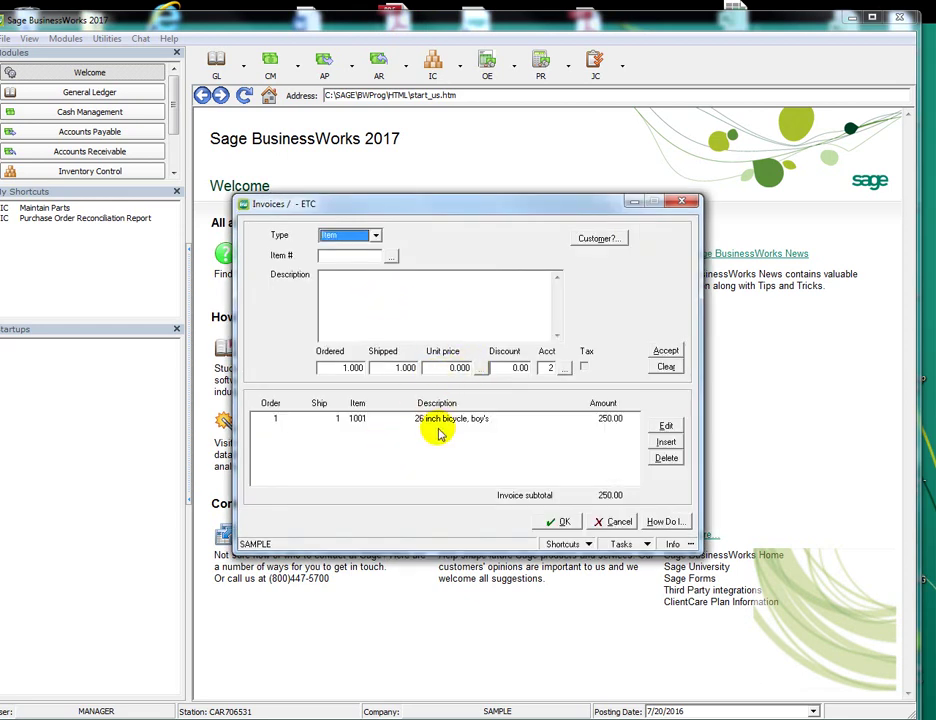
click(442, 420)
click(437, 368)
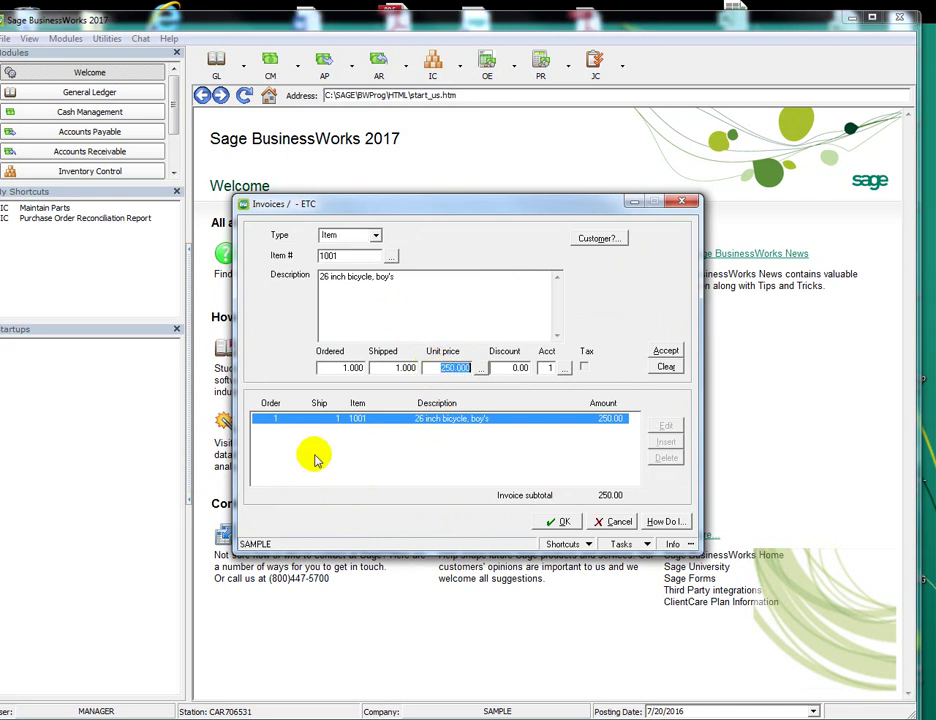
text(275.00)
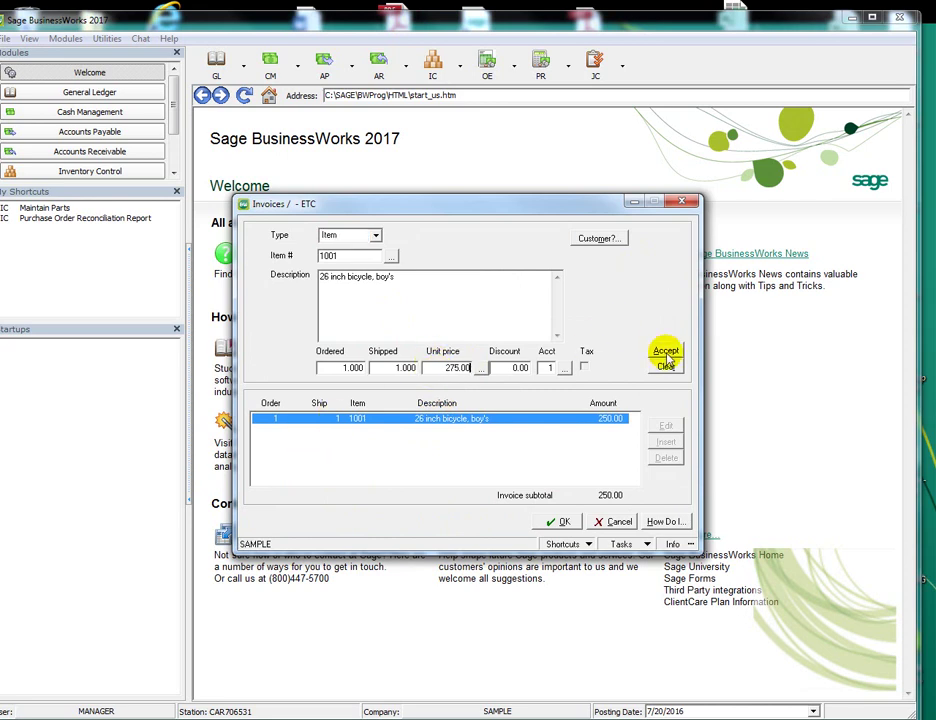
click(665, 351)
click(558, 521)
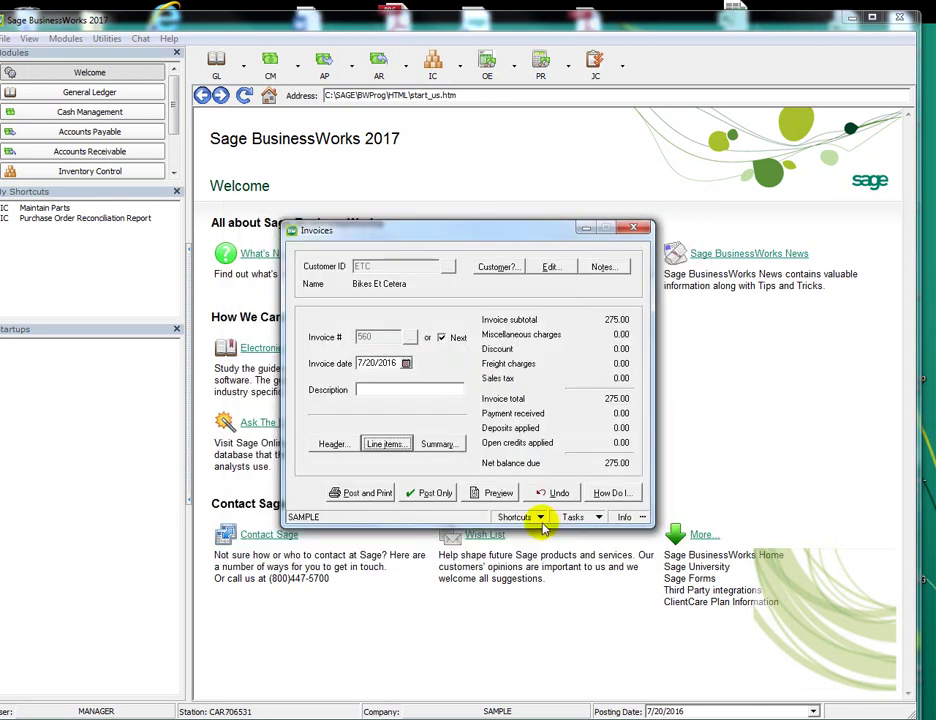
Preview the invoice again with the updated price, then close the preview
click(498, 493)
click(433, 416)
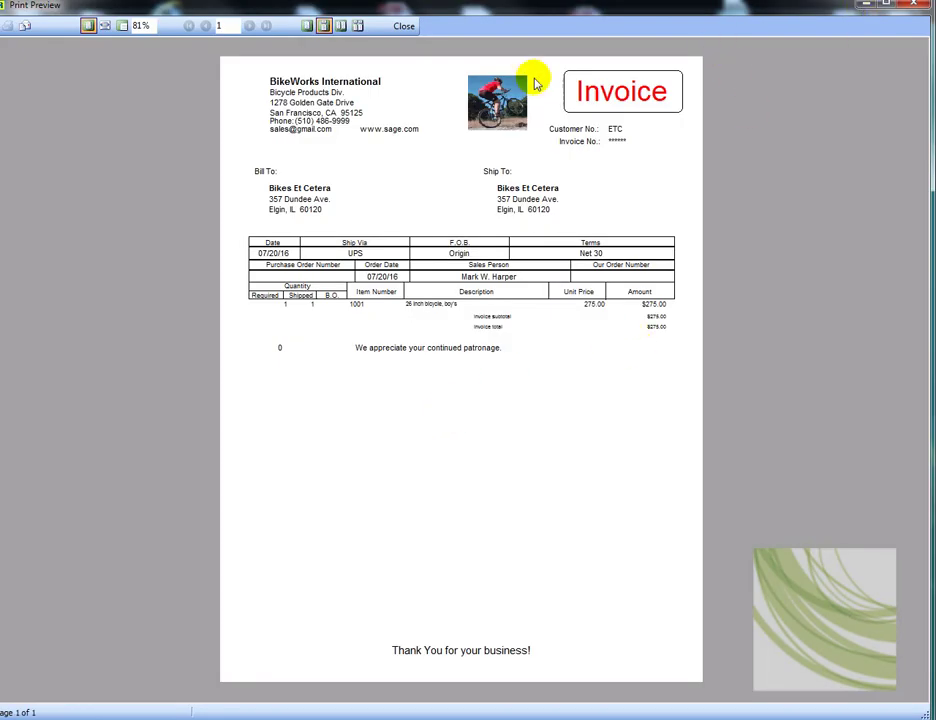
click(403, 28)
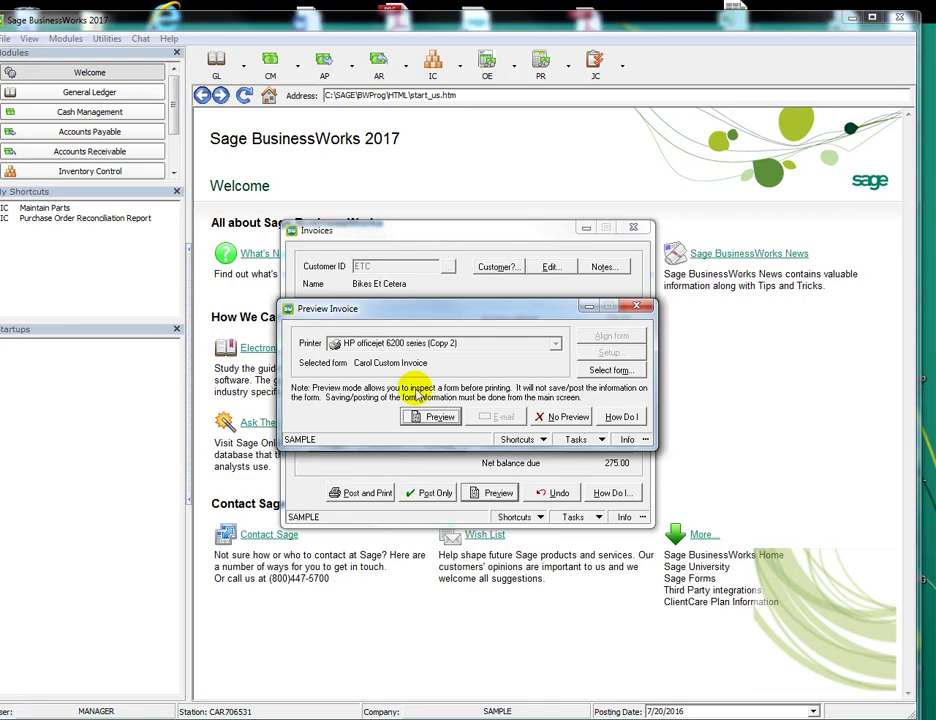
click(549, 417)
Post the invoice without printing, answer the Job Cost prompt, and close Invoices
click(433, 491)
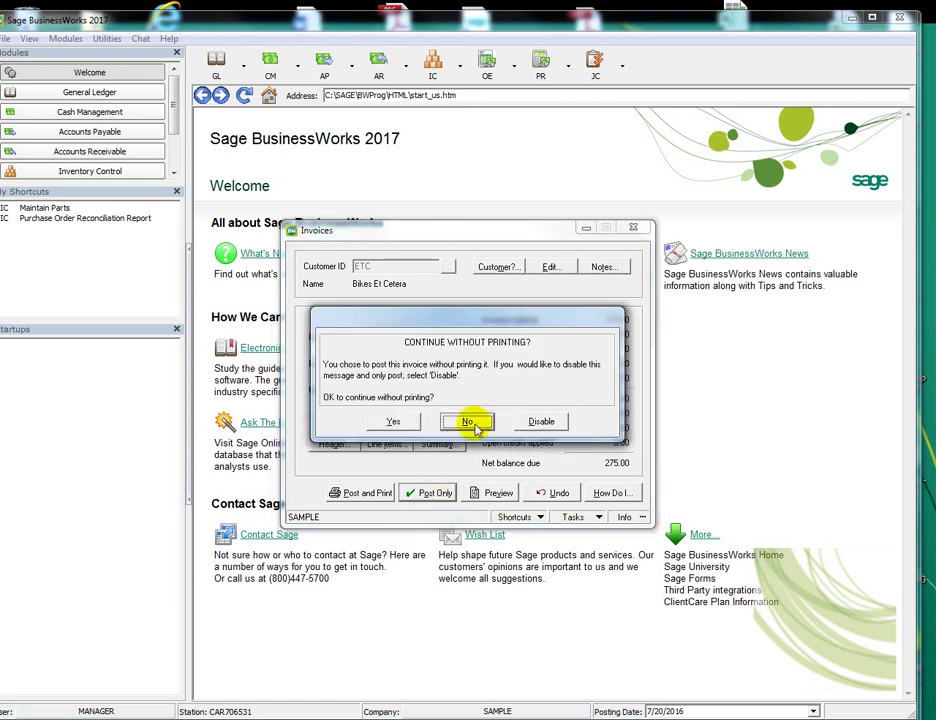
click(393, 422)
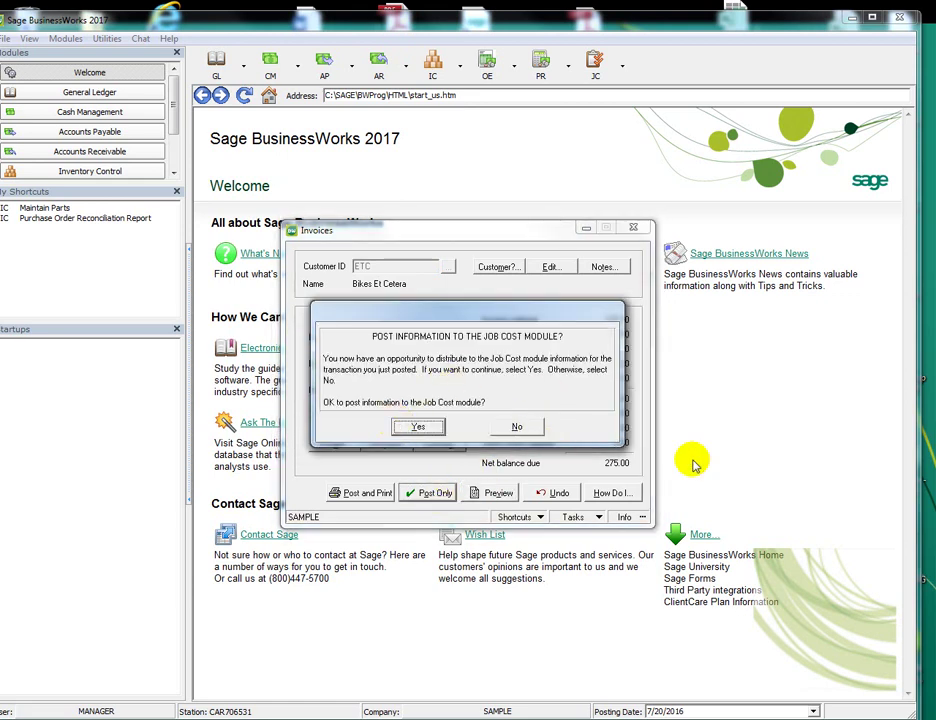
click(538, 430)
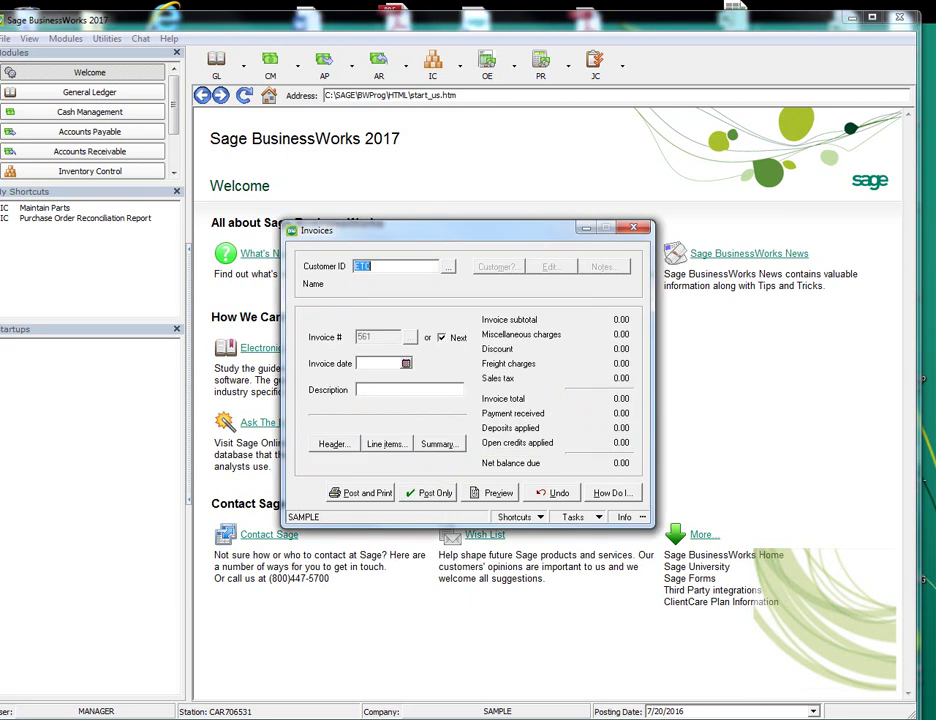
key(Escape)
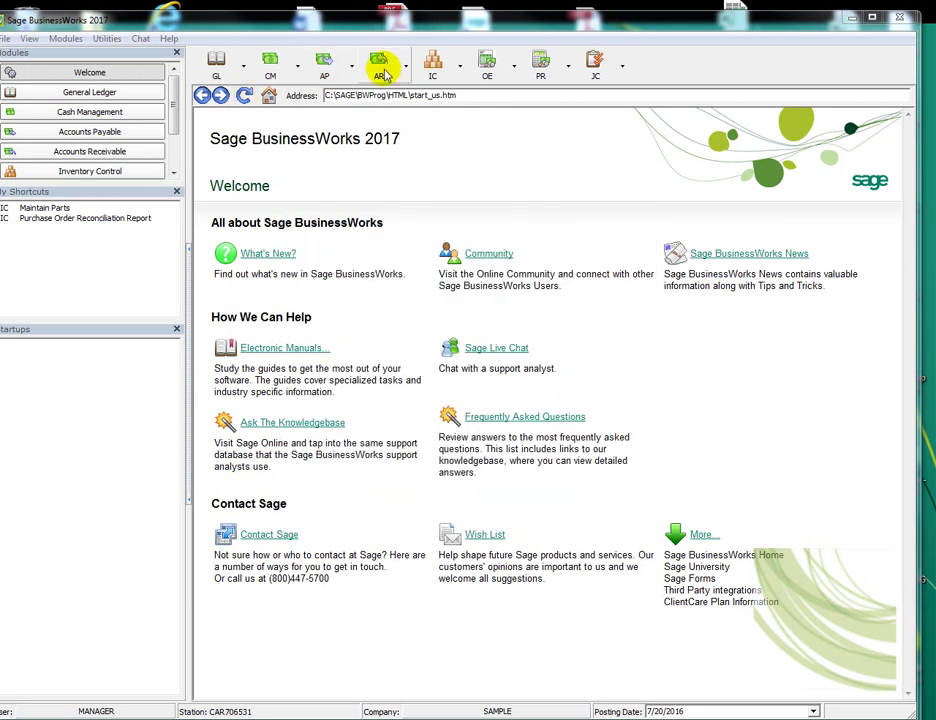
Open Maintain Customers and load the ETC record through the Find lookup
click(382, 72)
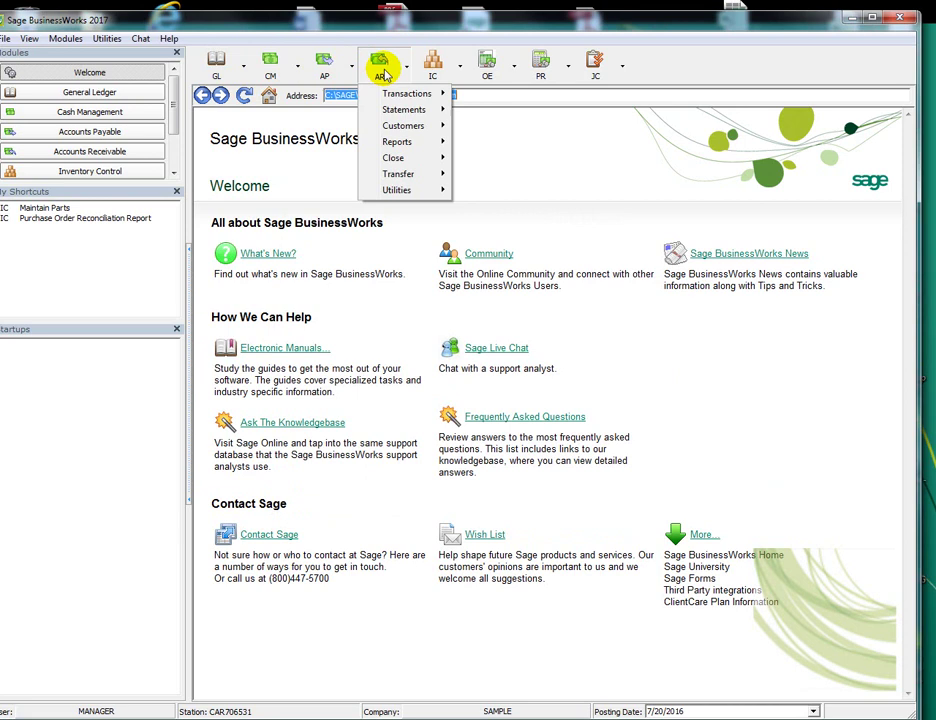
mouse_move(403, 131)
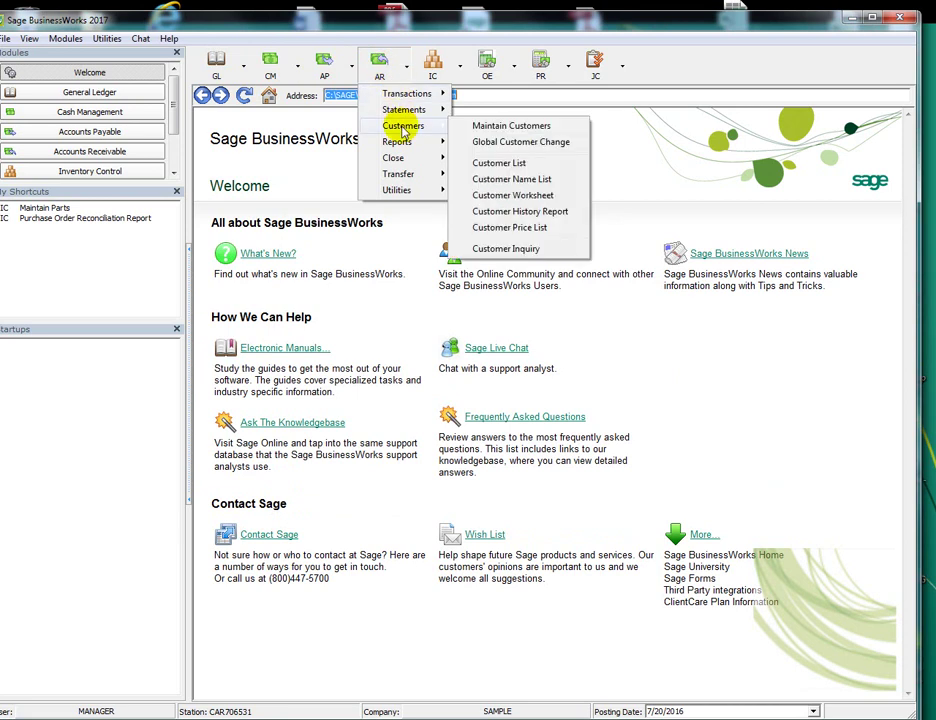
click(490, 126)
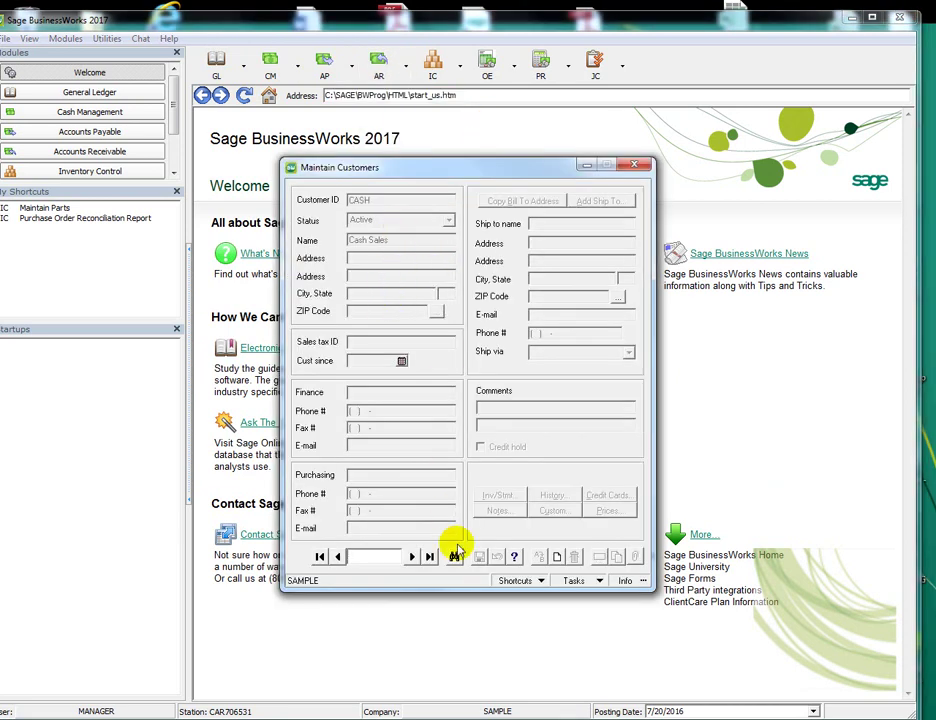
click(453, 556)
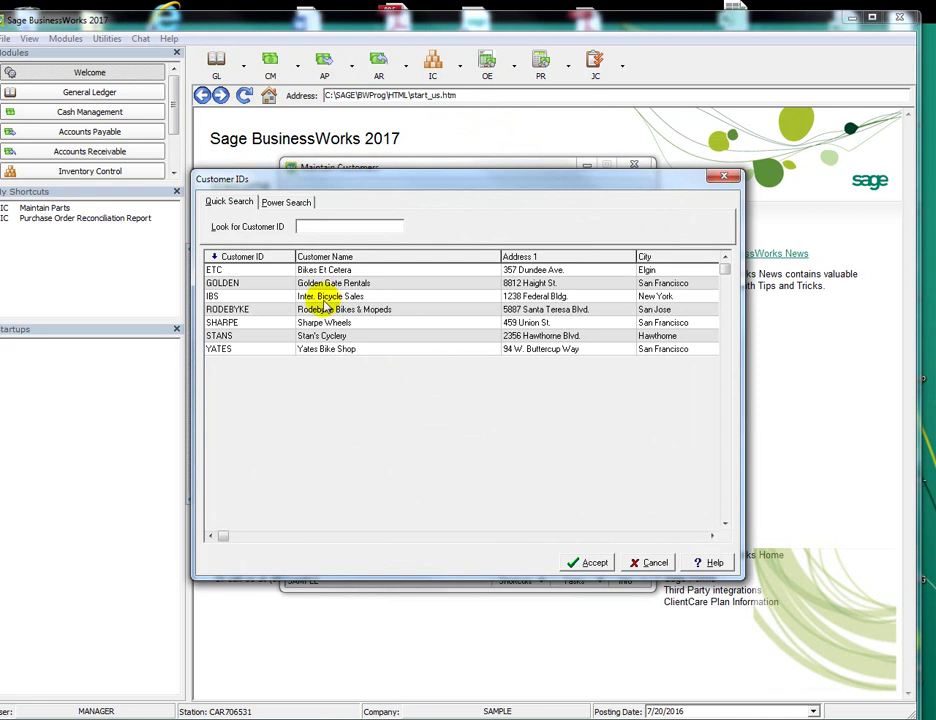
double_click(350, 270)
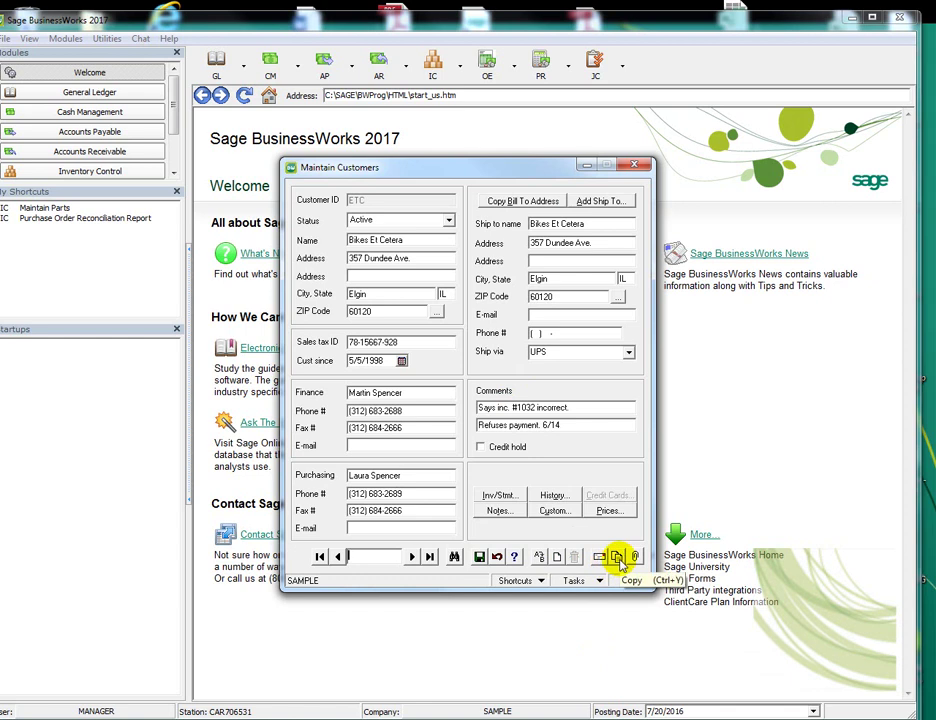
Copy the Bikes Et Cetera customer to new customer ID NEWCUSTOMER
click(617, 557)
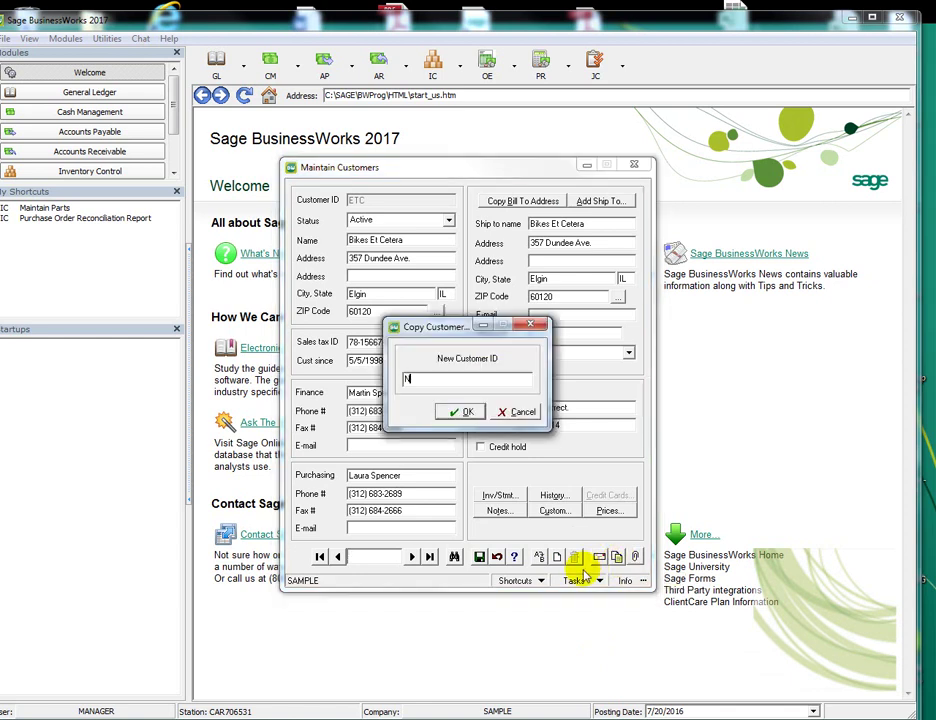
text(NEWCUSTOMER)
key(Return)
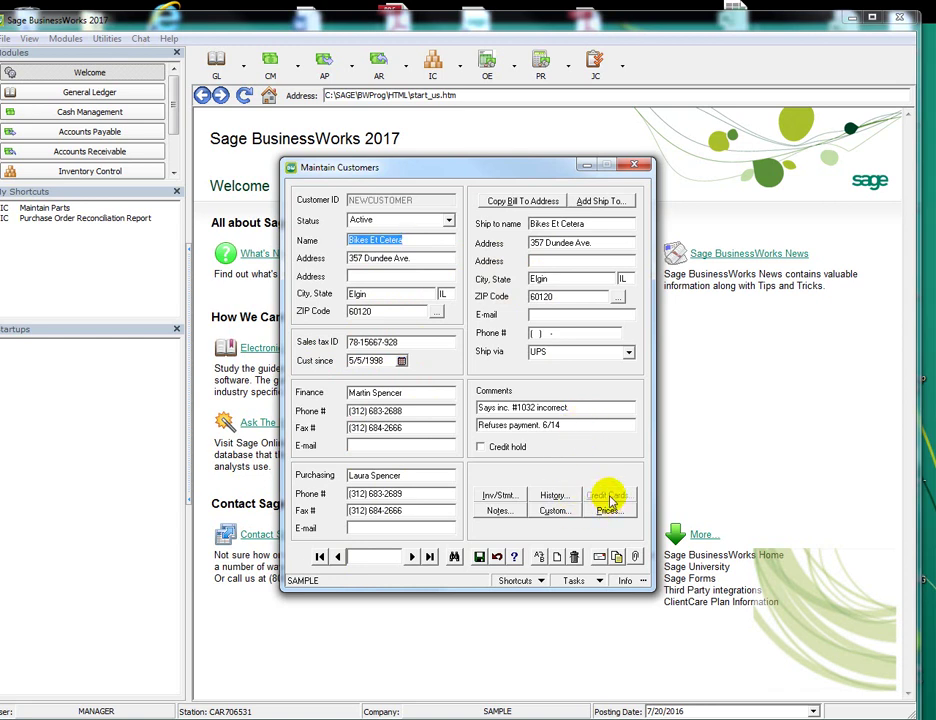
Review the Inv/Stmt options and monthly sales history, then close customer maintenance
click(500, 495)
click(549, 489)
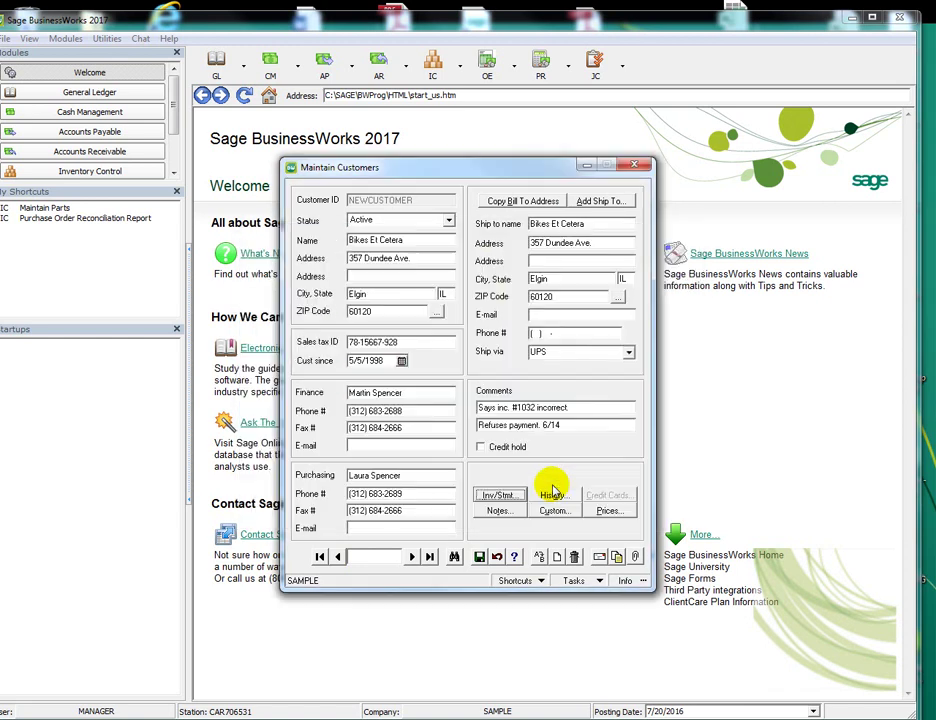
click(552, 495)
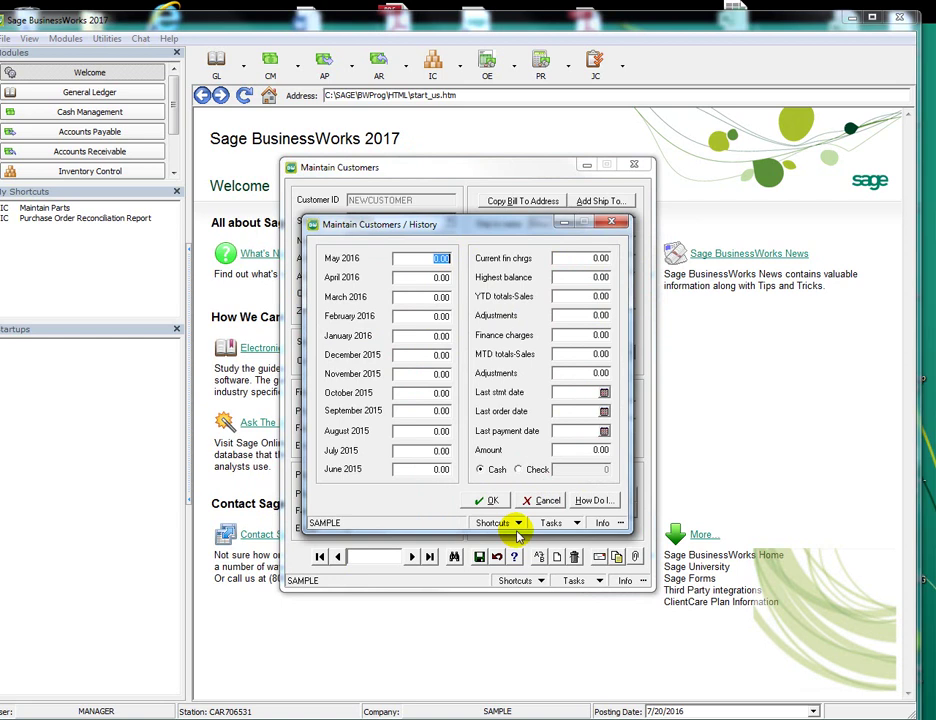
click(493, 499)
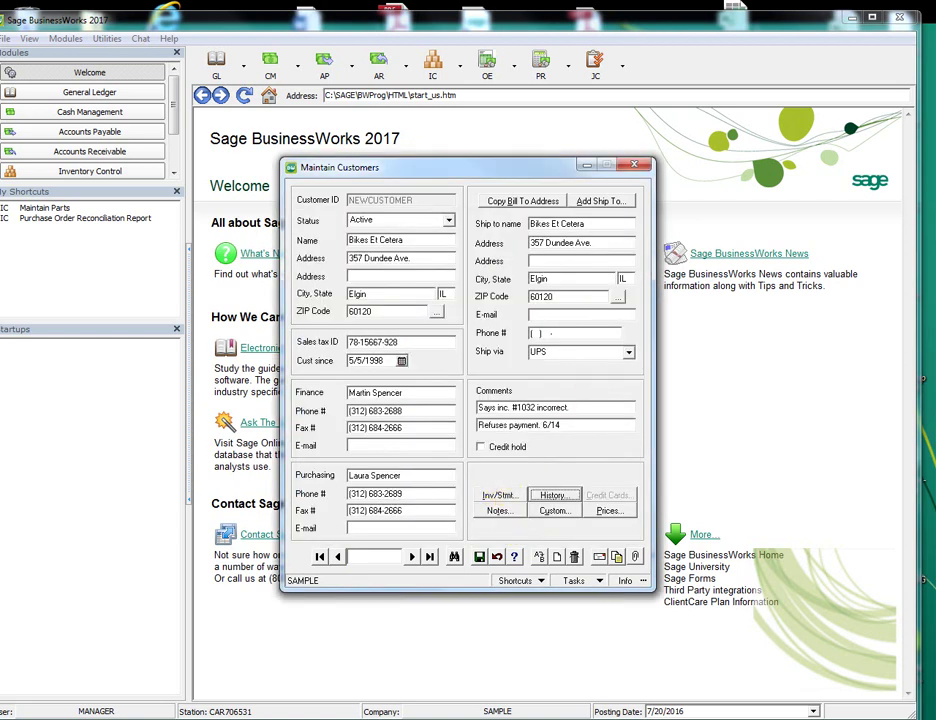
key(Escape)
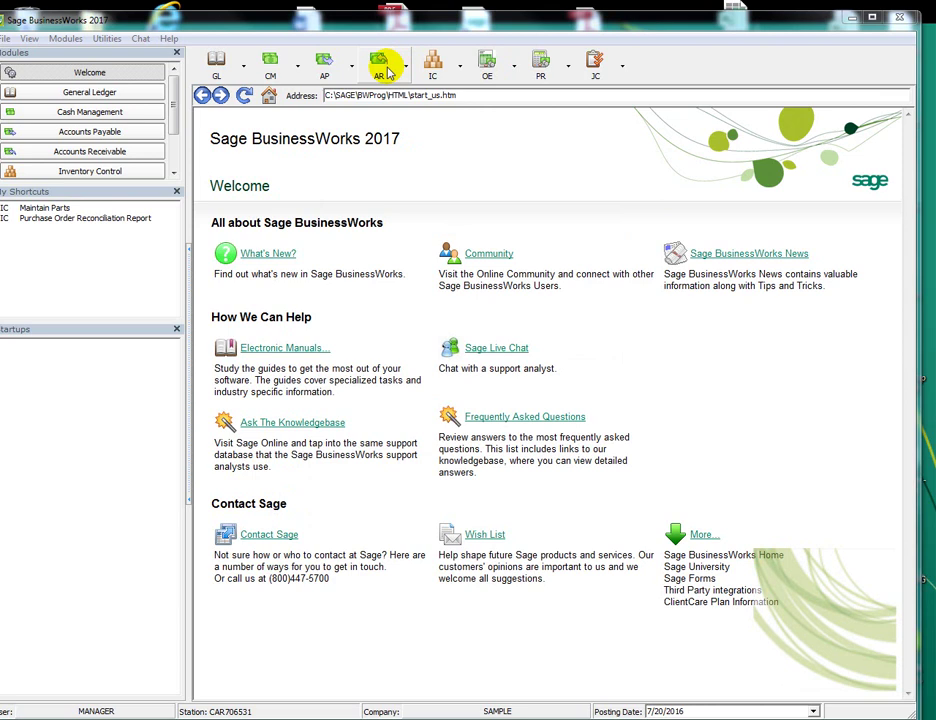
Try Recurring Invoices > Post Manually and dismiss the Option Not Active message
click(386, 68)
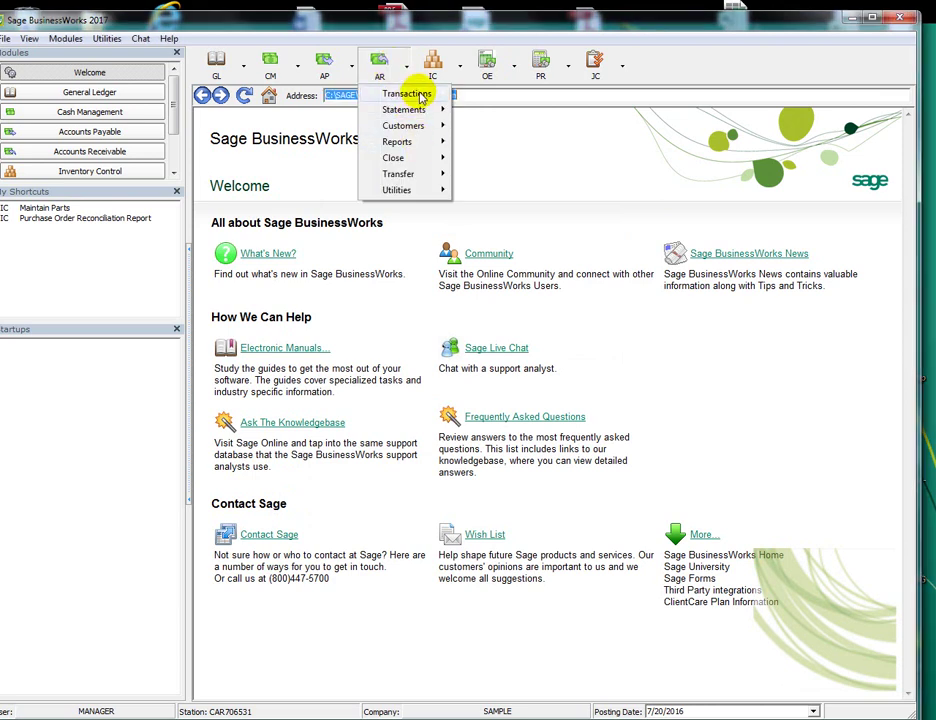
mouse_move(420, 93)
mouse_move(538, 352)
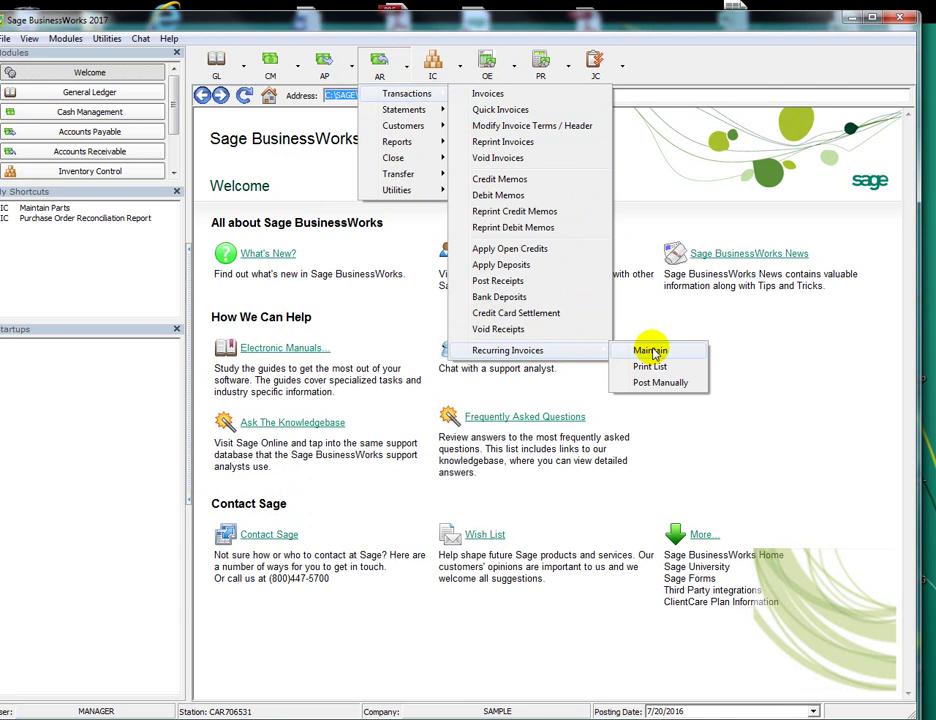
click(640, 383)
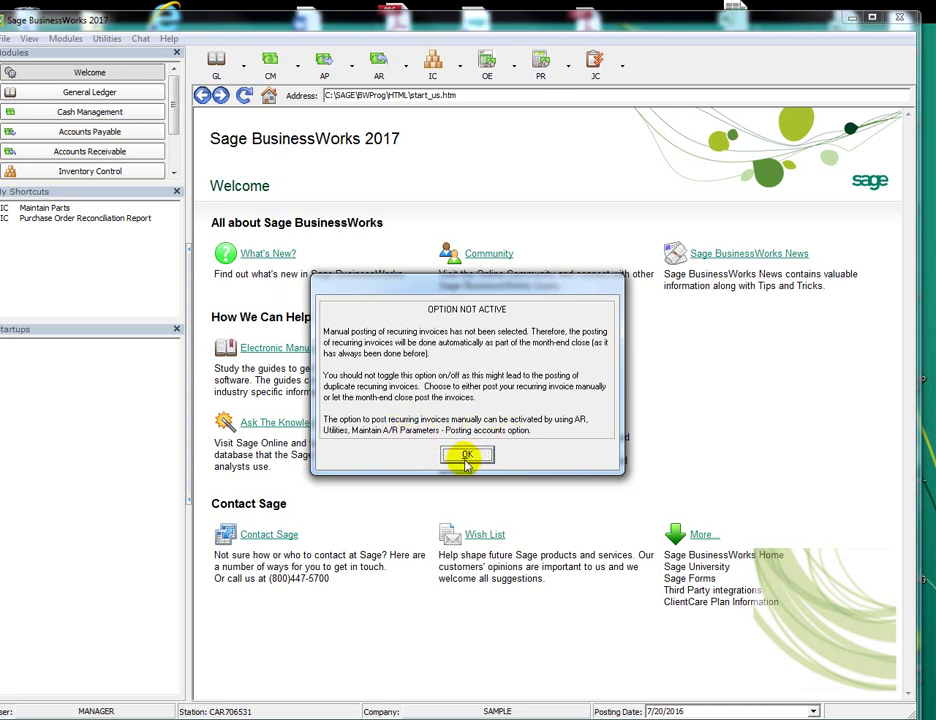
click(467, 454)
Open Maintain A/R Parameters - Posting Accounts from A/R Utilities
click(380, 66)
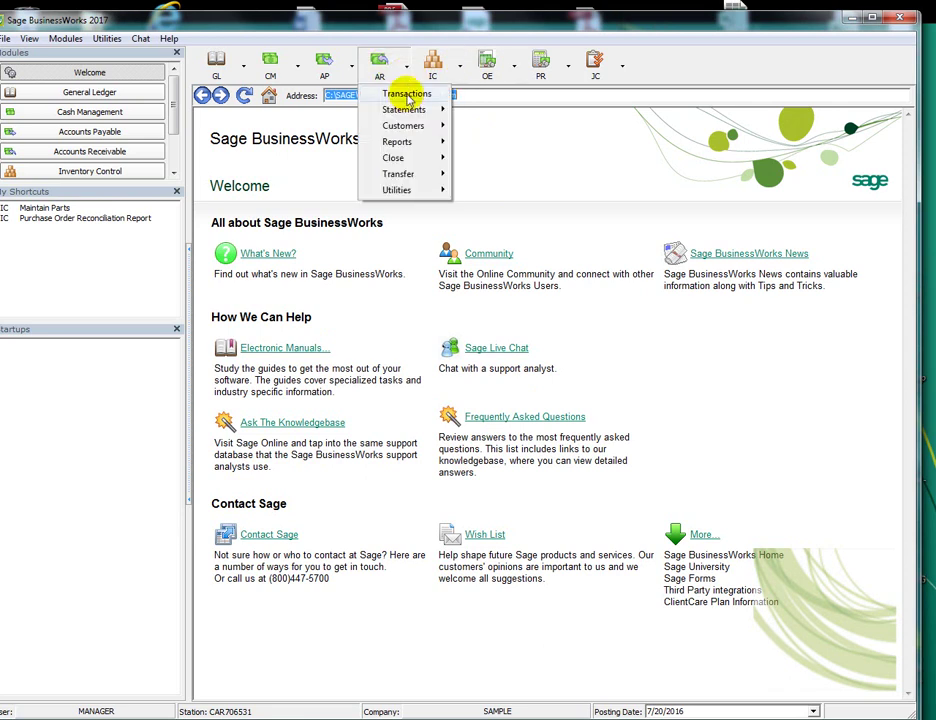
mouse_move(401, 193)
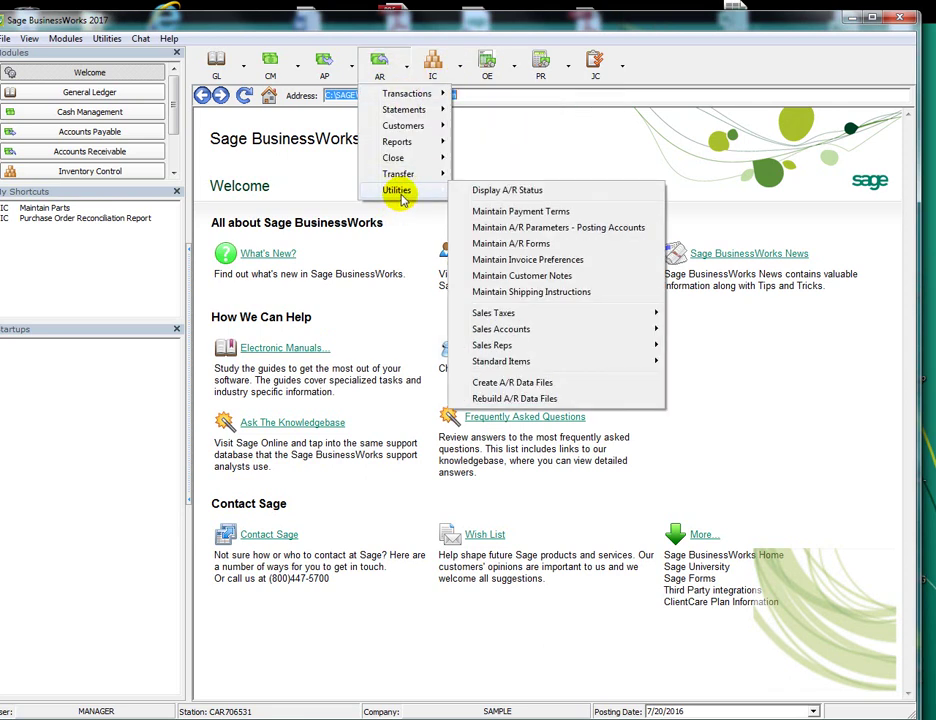
click(557, 229)
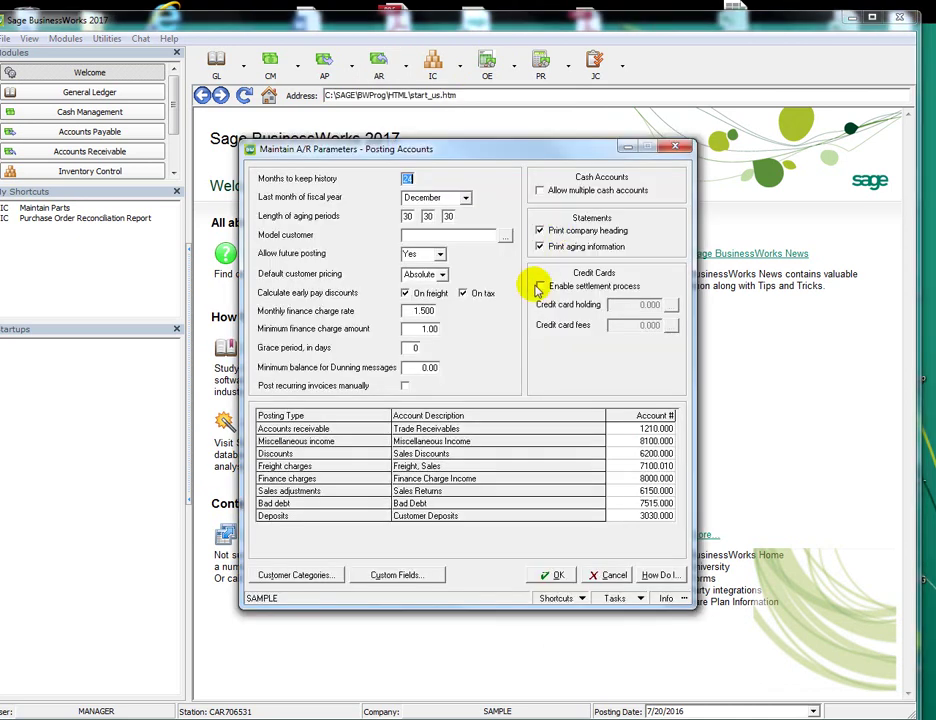
Tick Post recurring invoices manually and save the A/R parameters
click(405, 387)
click(406, 387)
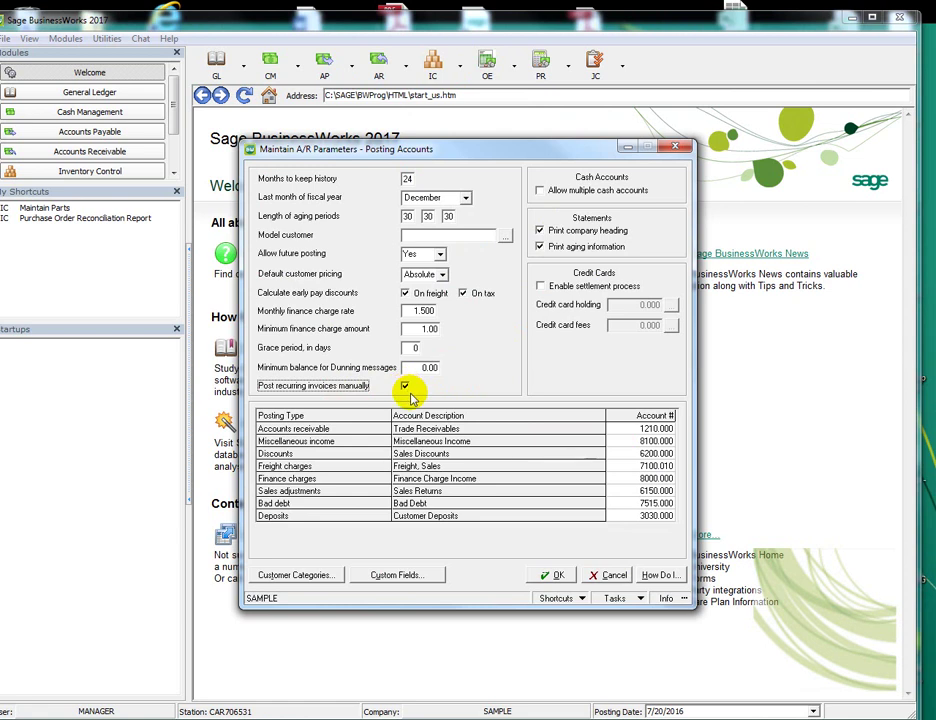
click(553, 575)
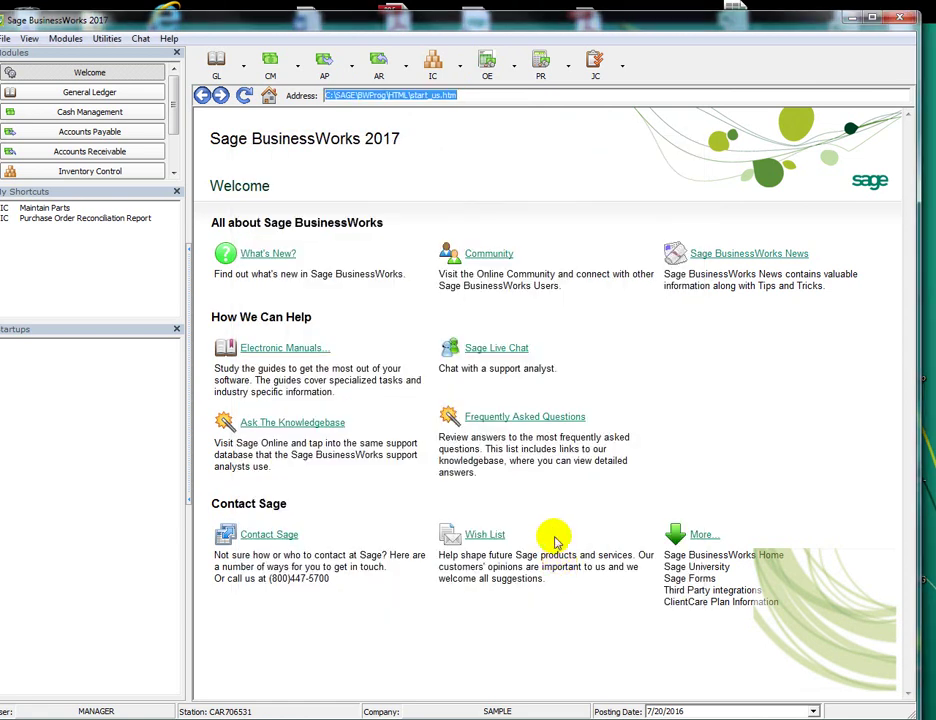
In Maintain Users, update the current user's security, acknowledge the message, and move to the next user
click(107, 38)
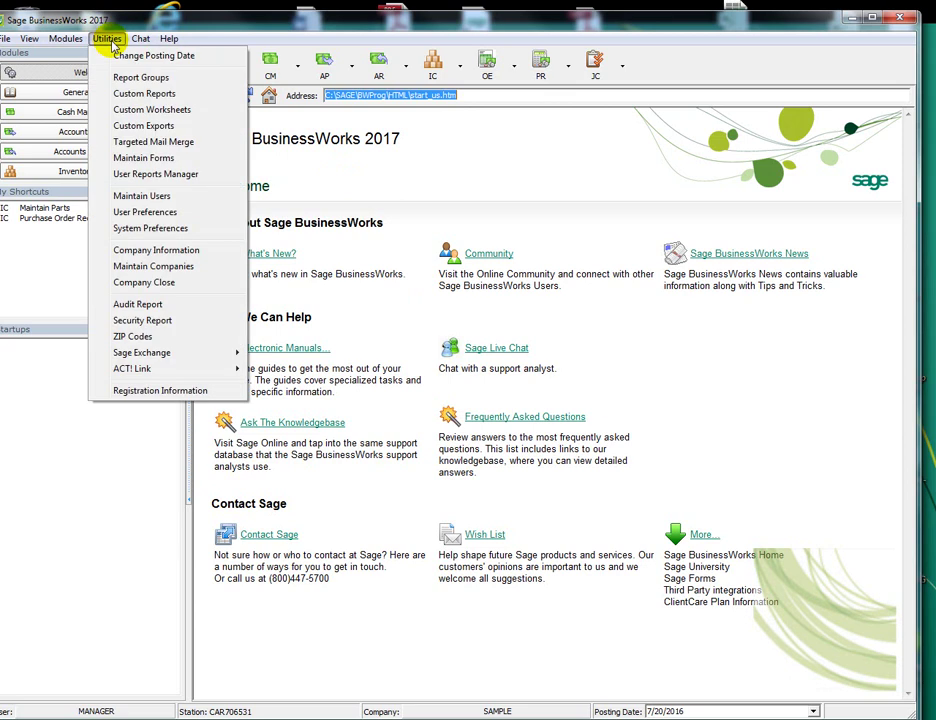
mouse_move(140, 38)
mouse_move(104, 36)
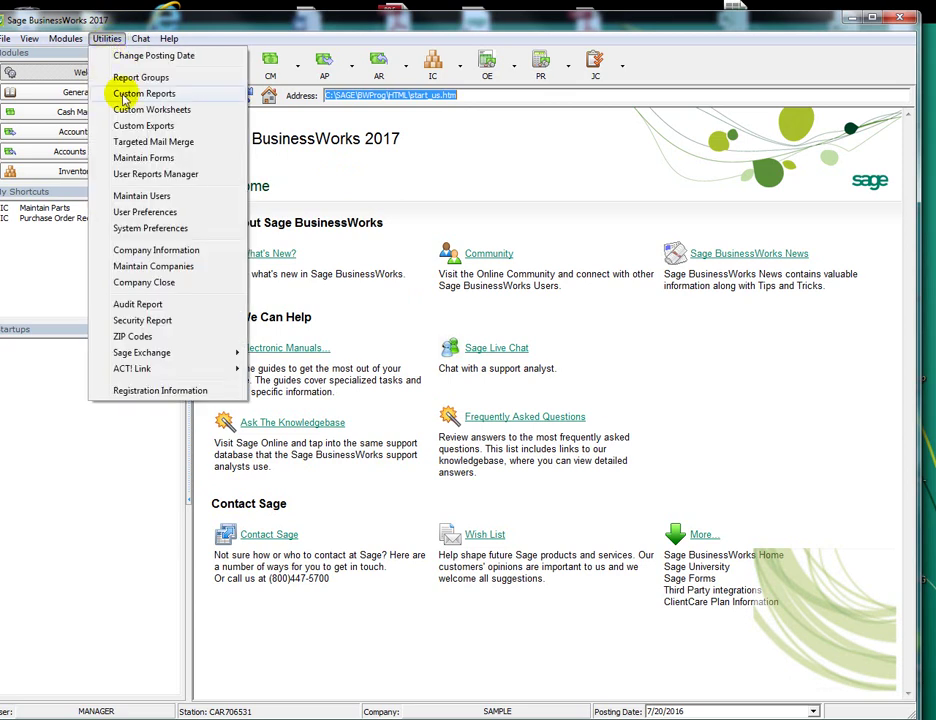
click(141, 196)
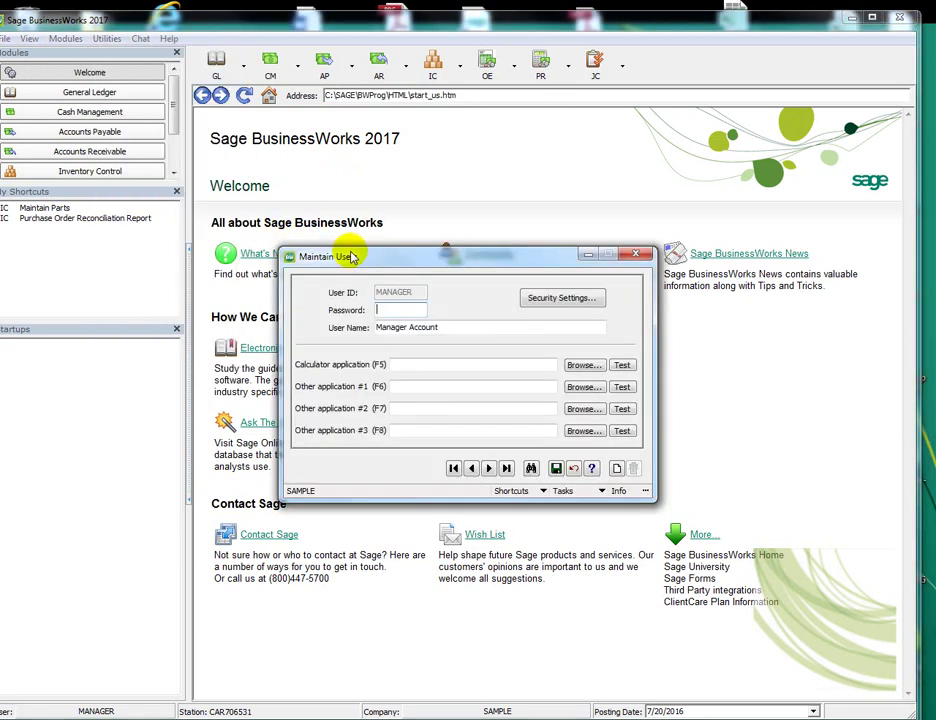
click(558, 302)
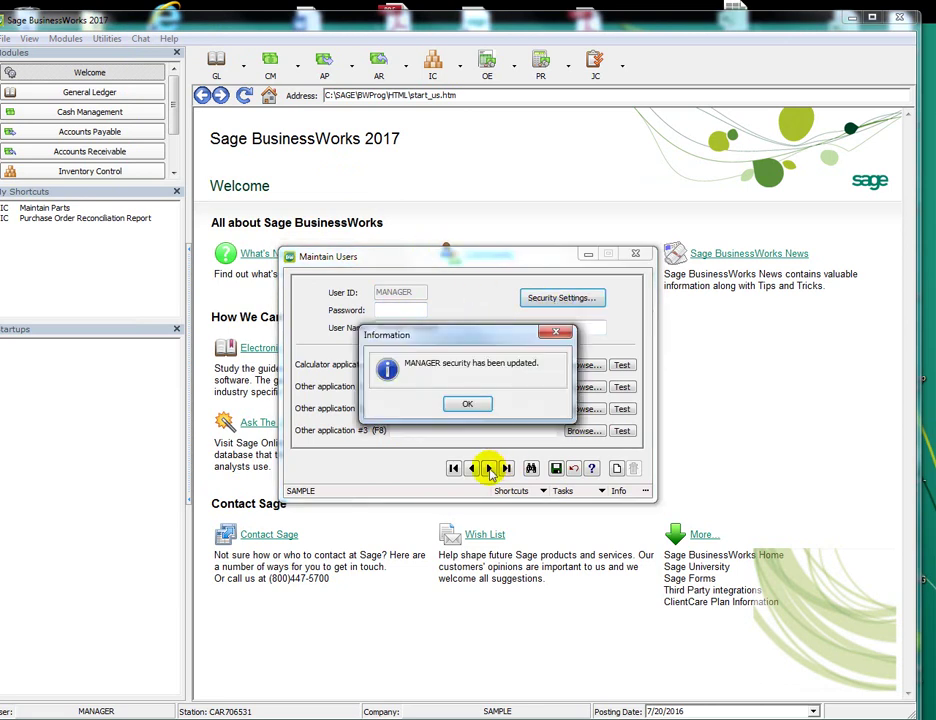
click(469, 400)
click(490, 468)
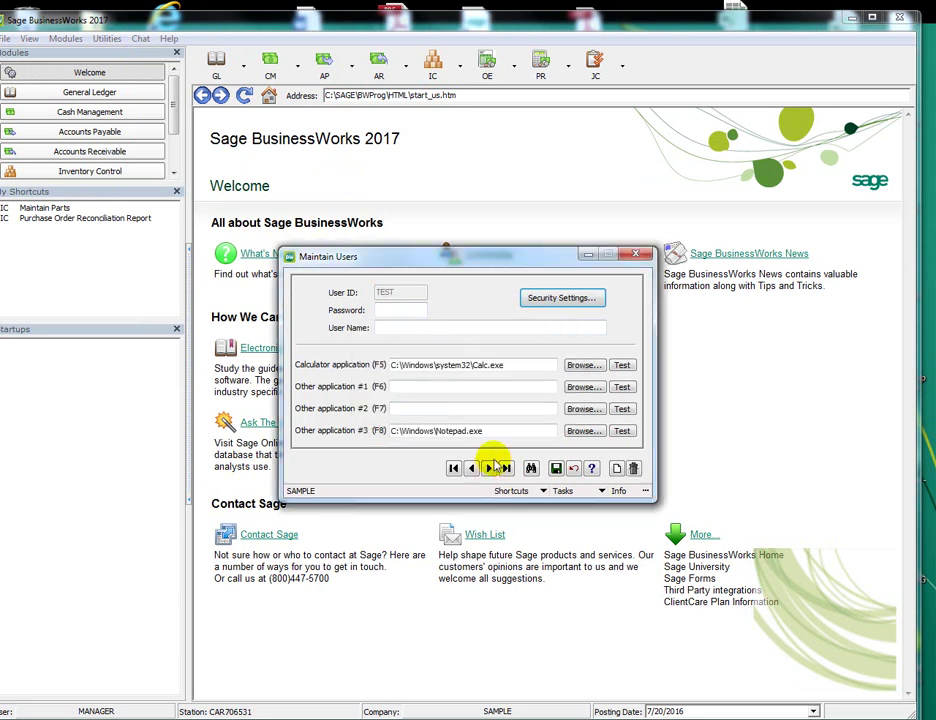
Grant the test user A/R Recurring Invoices Post Manually permission, save, and close Maintain Users
click(568, 299)
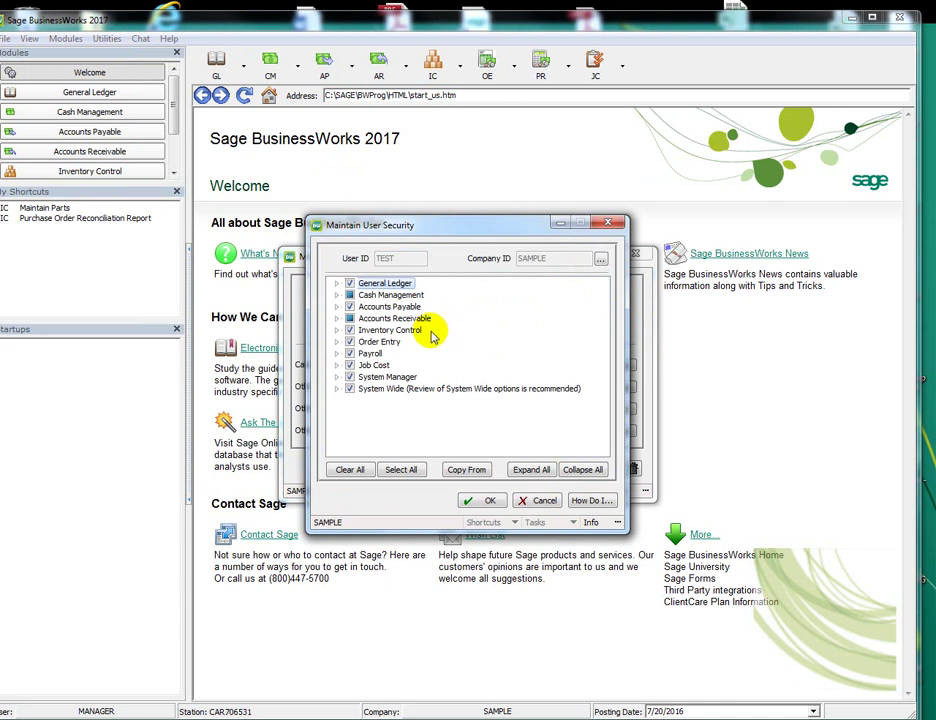
click(335, 319)
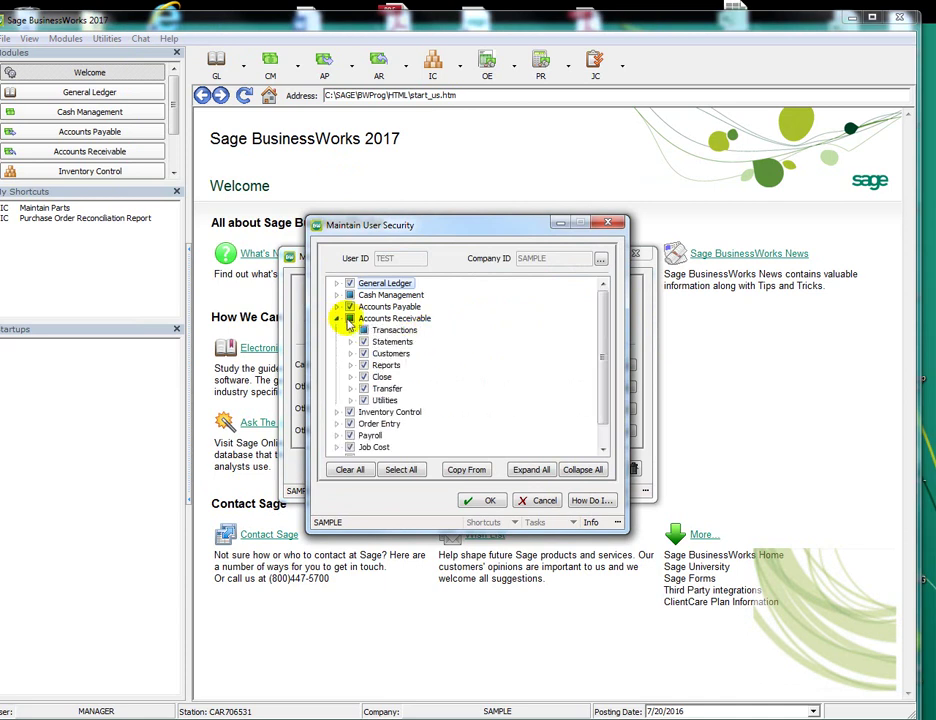
click(351, 330)
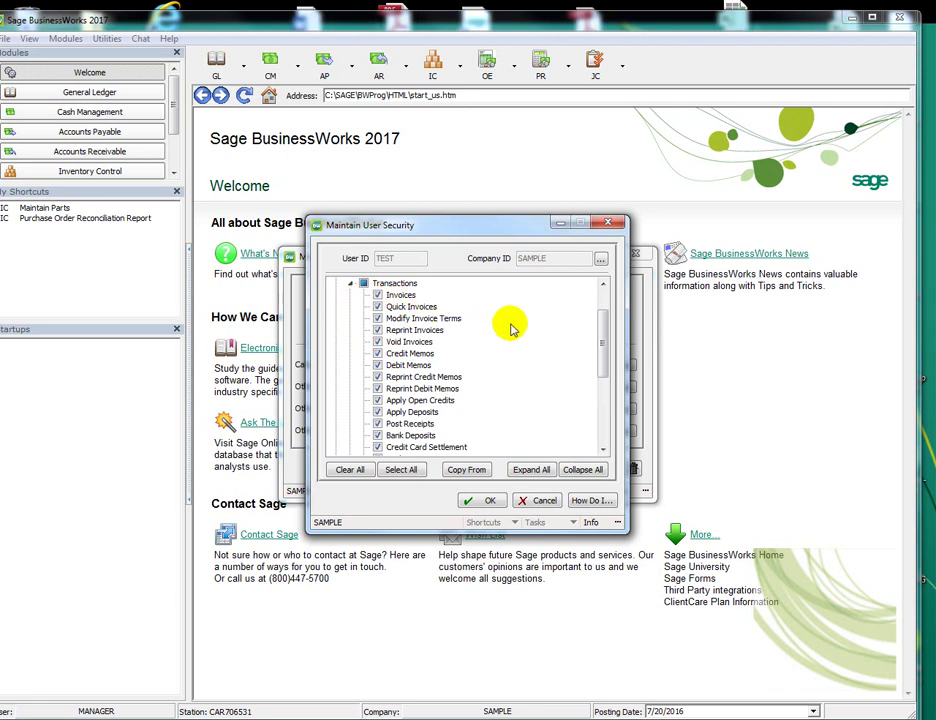
scroll(490, 350, down, 2)
click(365, 400)
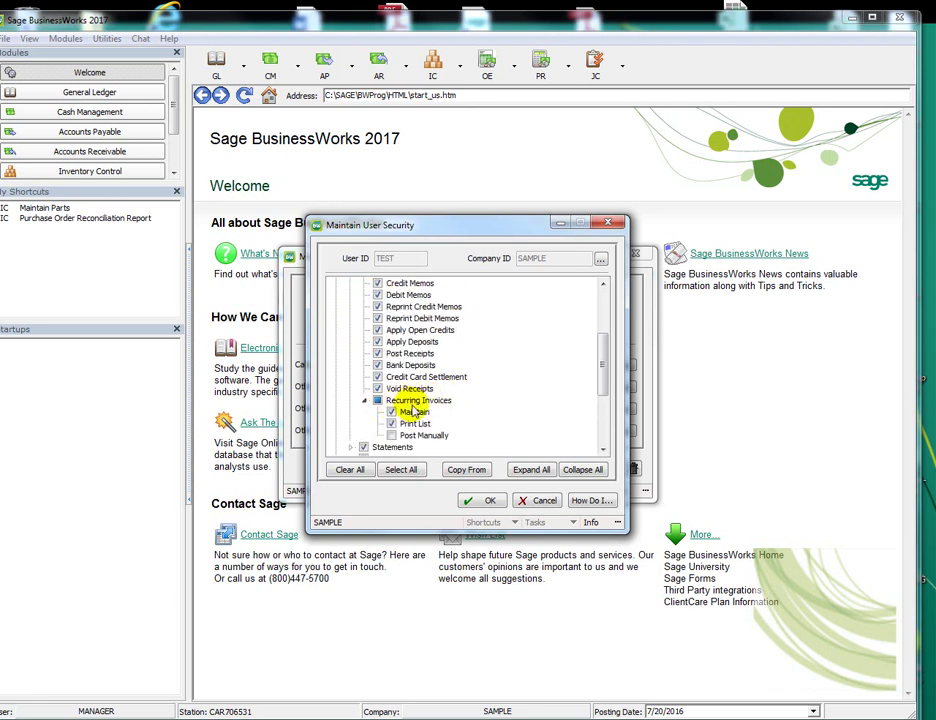
click(483, 500)
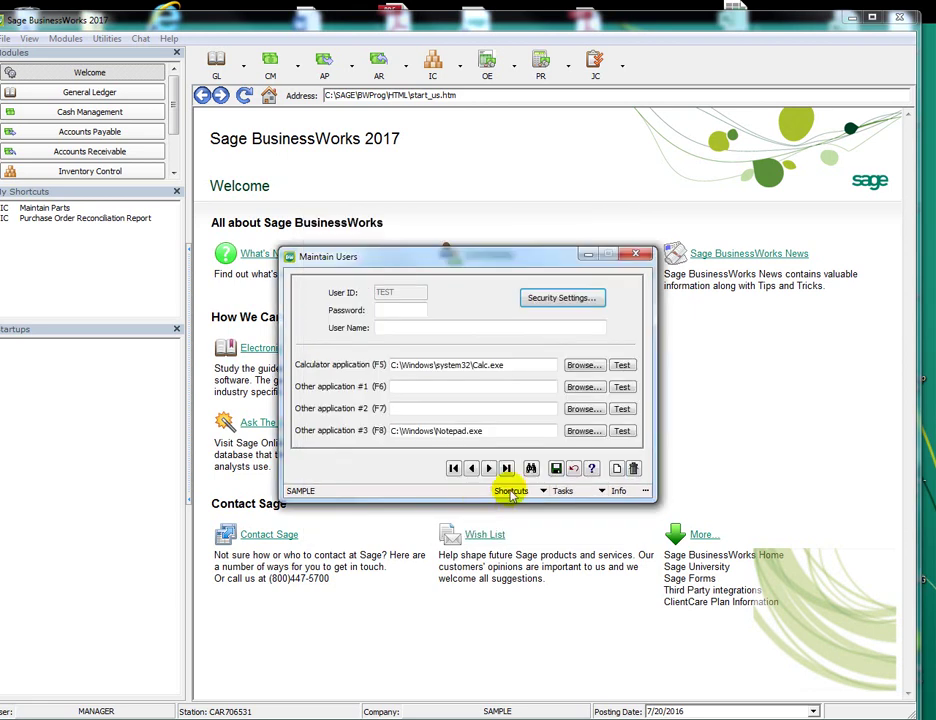
click(647, 256)
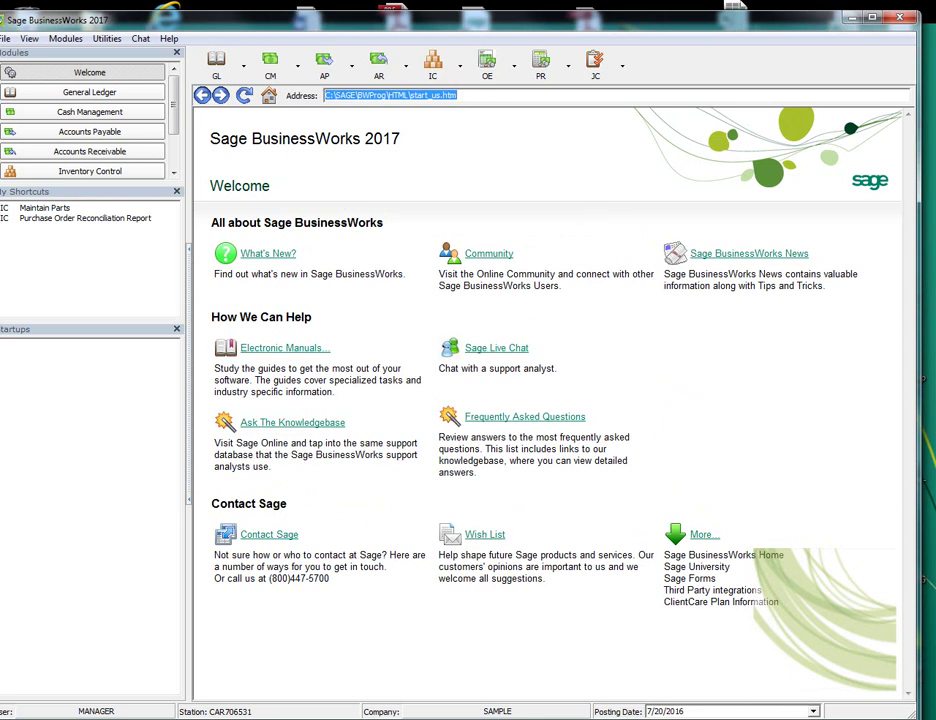
Open A/R Modify Invoice Terms / Header
click(379, 64)
click(379, 64)
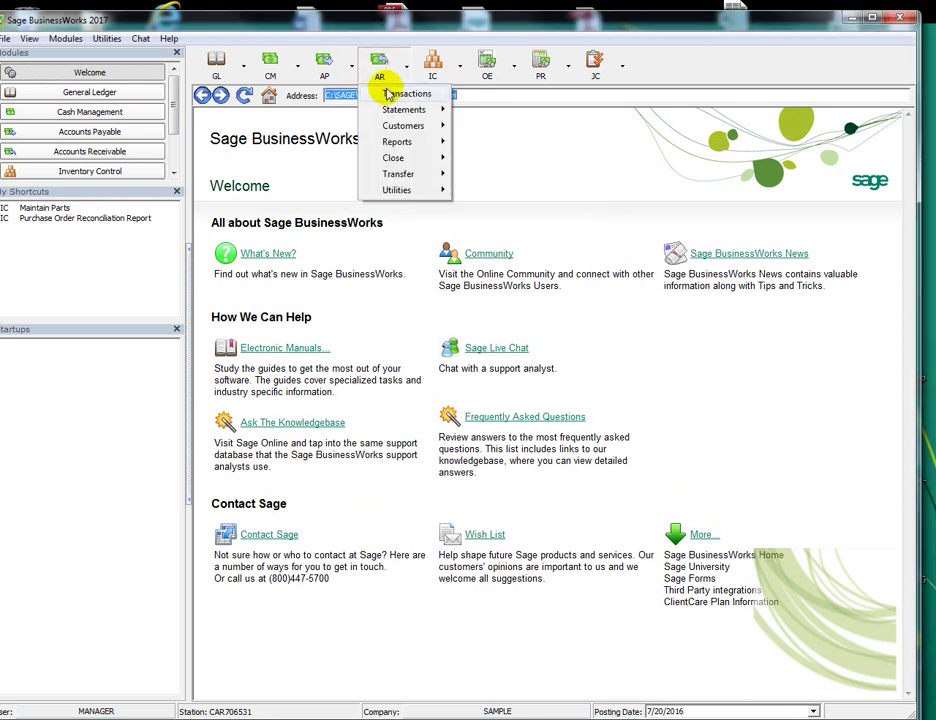
mouse_move(389, 95)
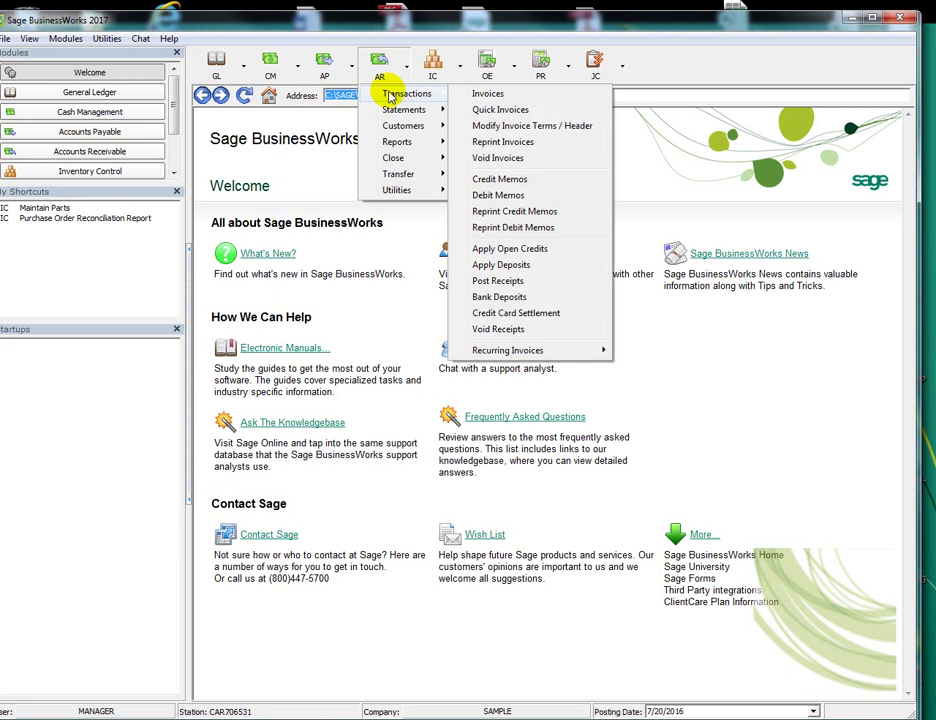
click(524, 128)
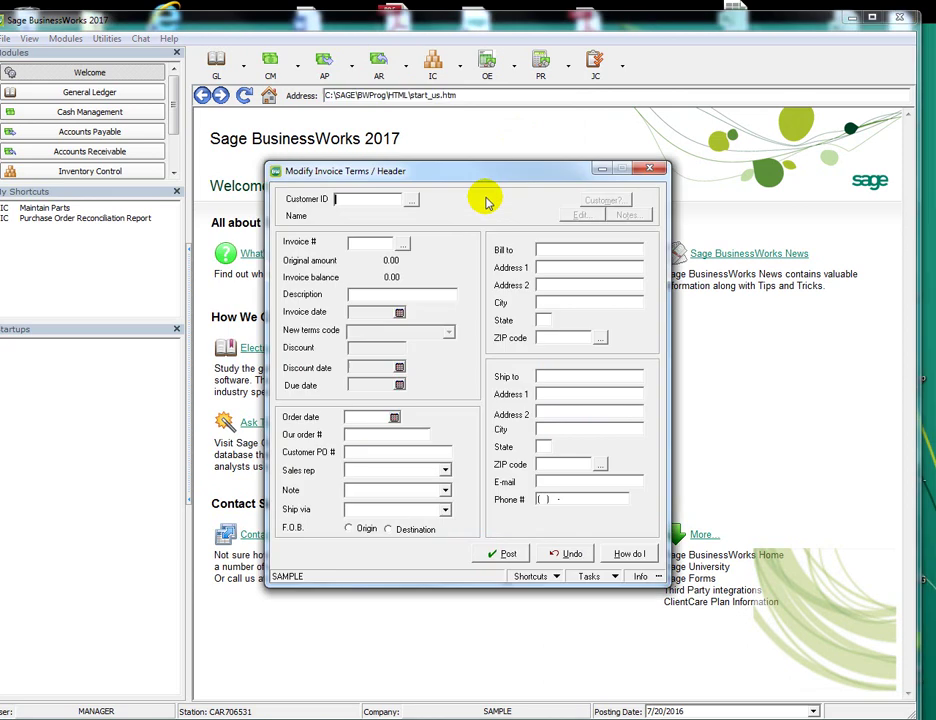
Select customer GOLDEN and load its invoice 553 from the lookups
click(411, 200)
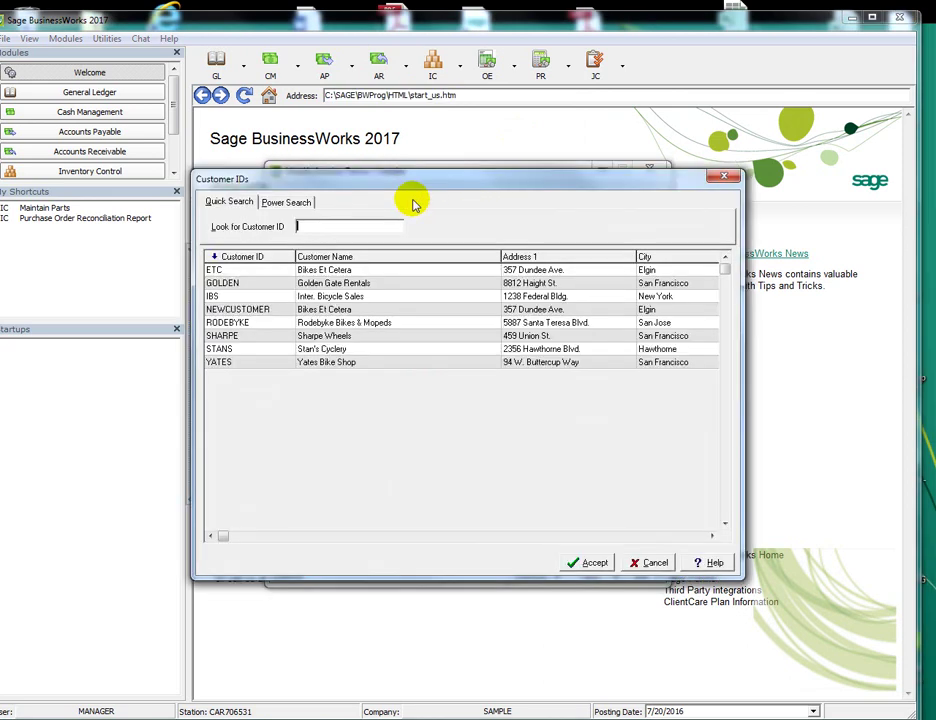
double_click(340, 283)
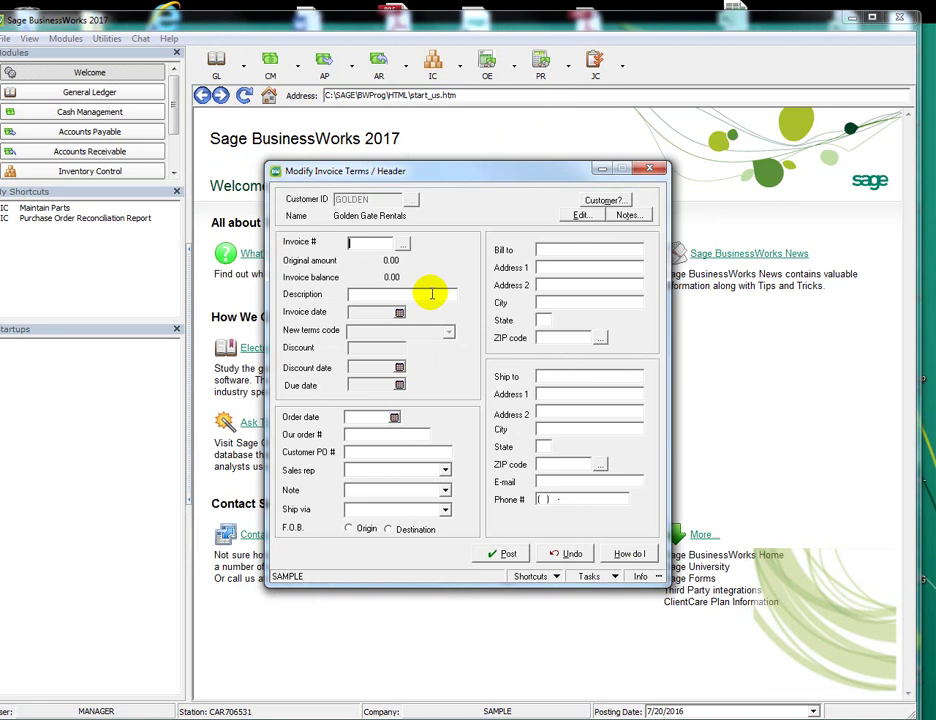
click(407, 242)
click(416, 285)
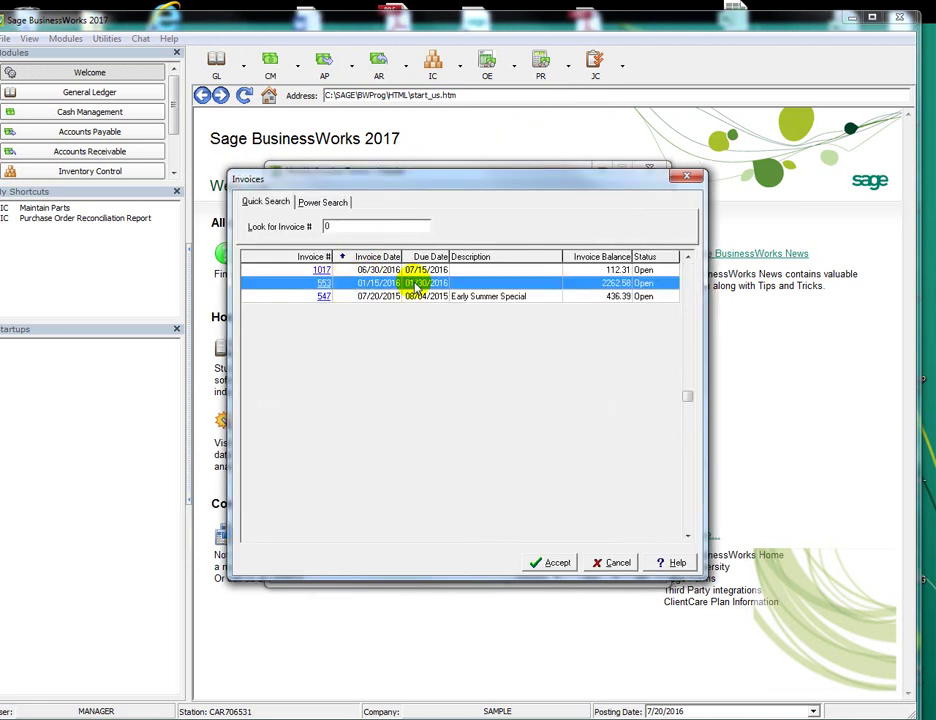
double_click(416, 285)
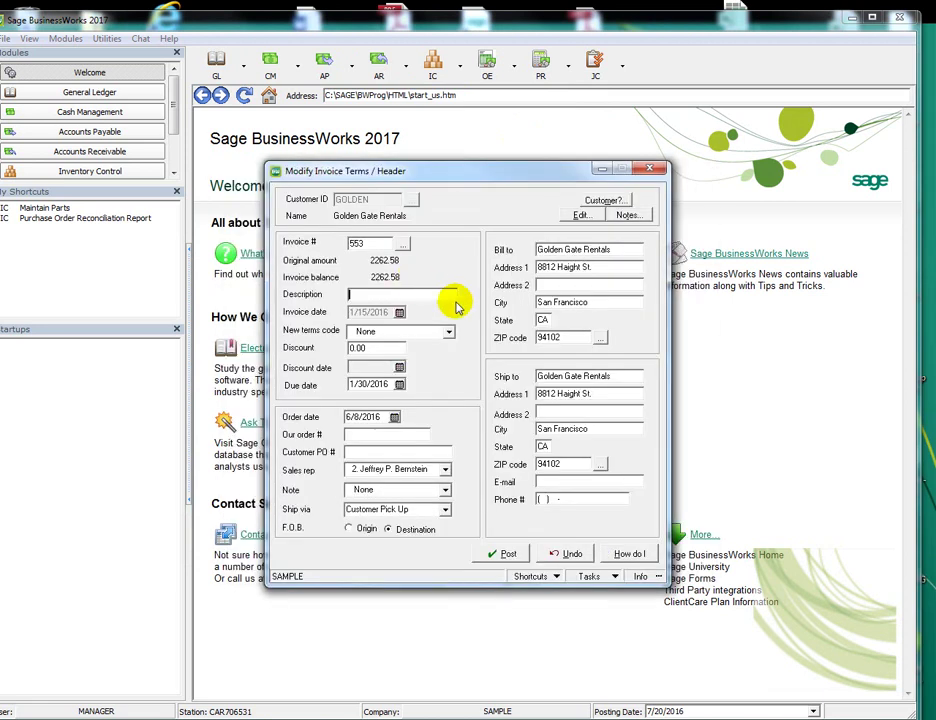
Set description 'test', terms 3.00% 5 / Net 30, order # 45678 and PO # 11111
click(401, 296)
text(test)
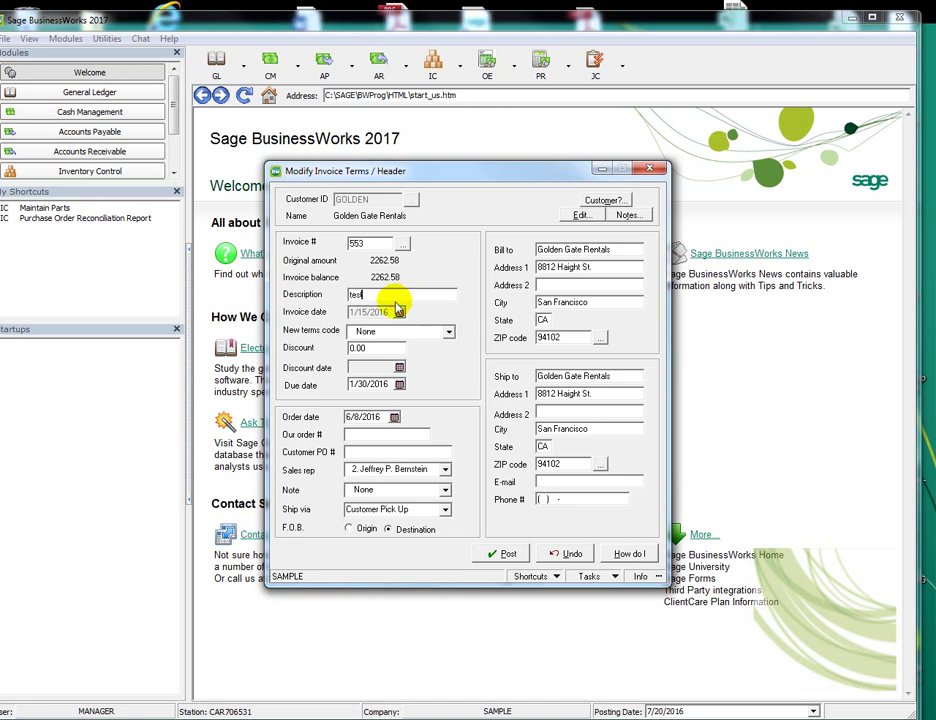
click(449, 331)
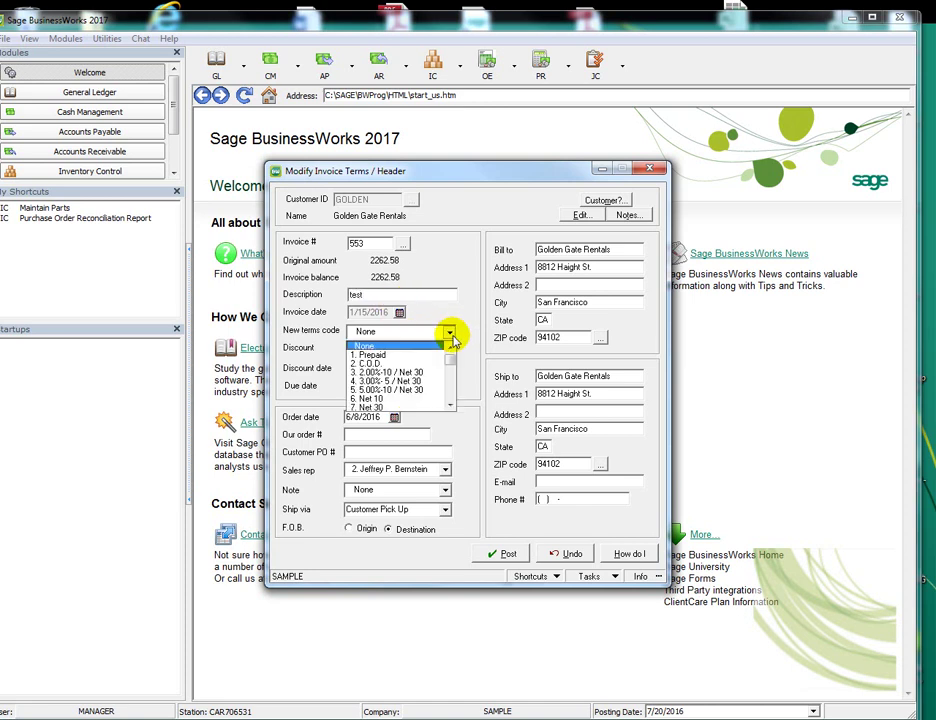
click(385, 381)
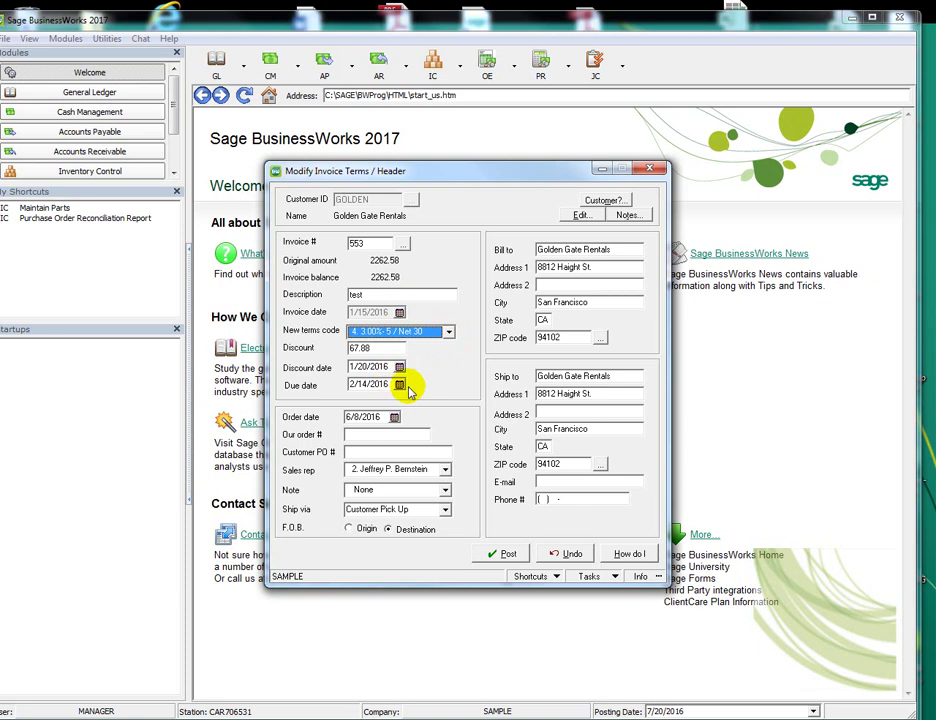
click(374, 433)
text(4)
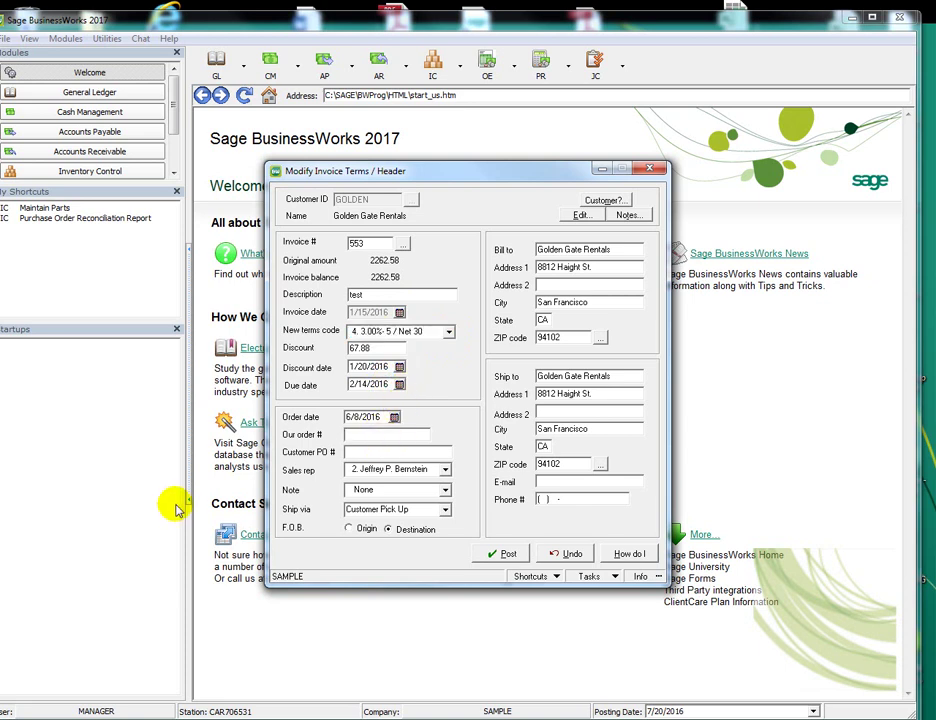
text(5678)
click(369, 451)
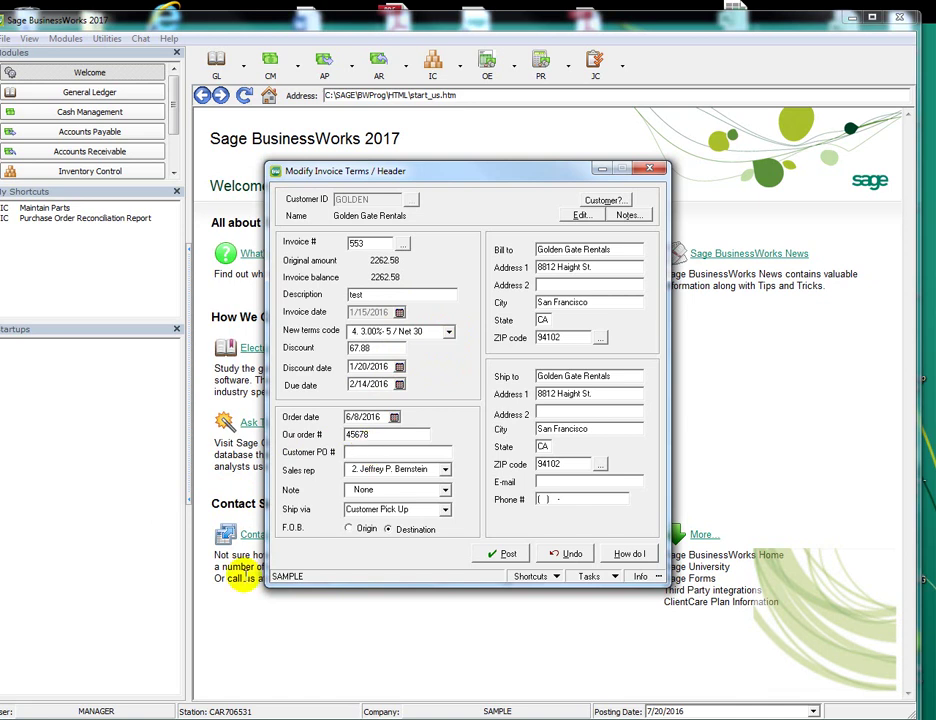
text(11111)
Assign sales rep 3, note 1 and Express Mail shipping, then close the invoice
click(445, 469)
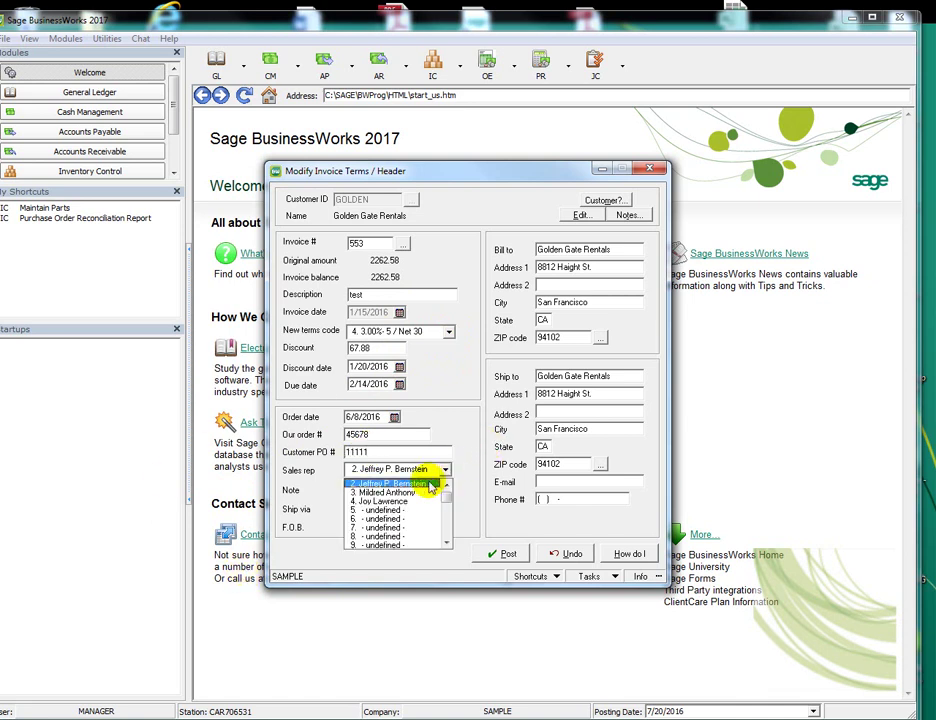
click(410, 493)
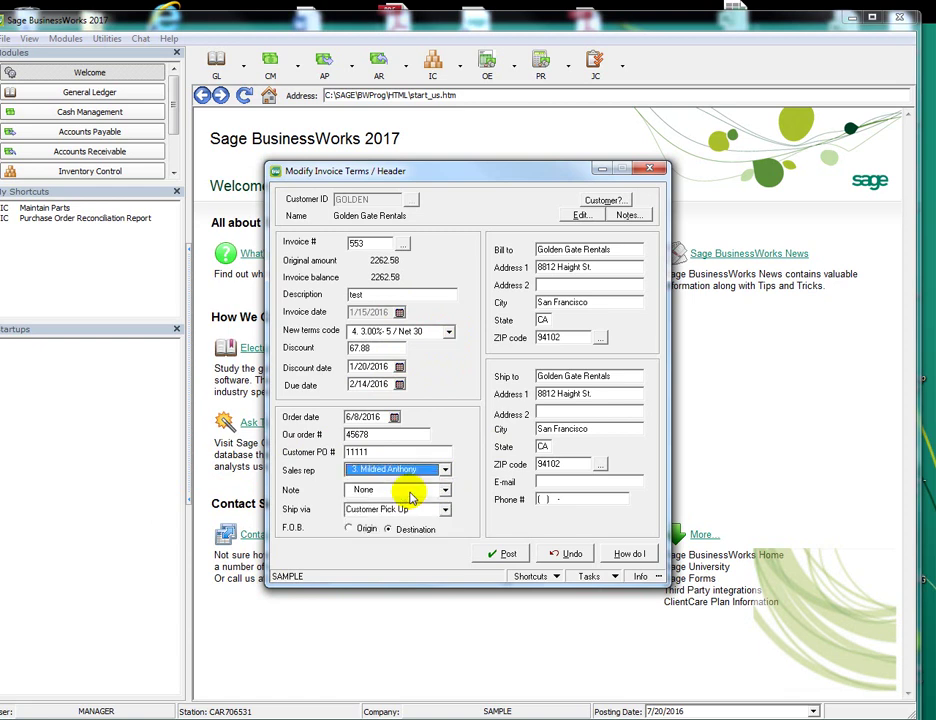
click(445, 490)
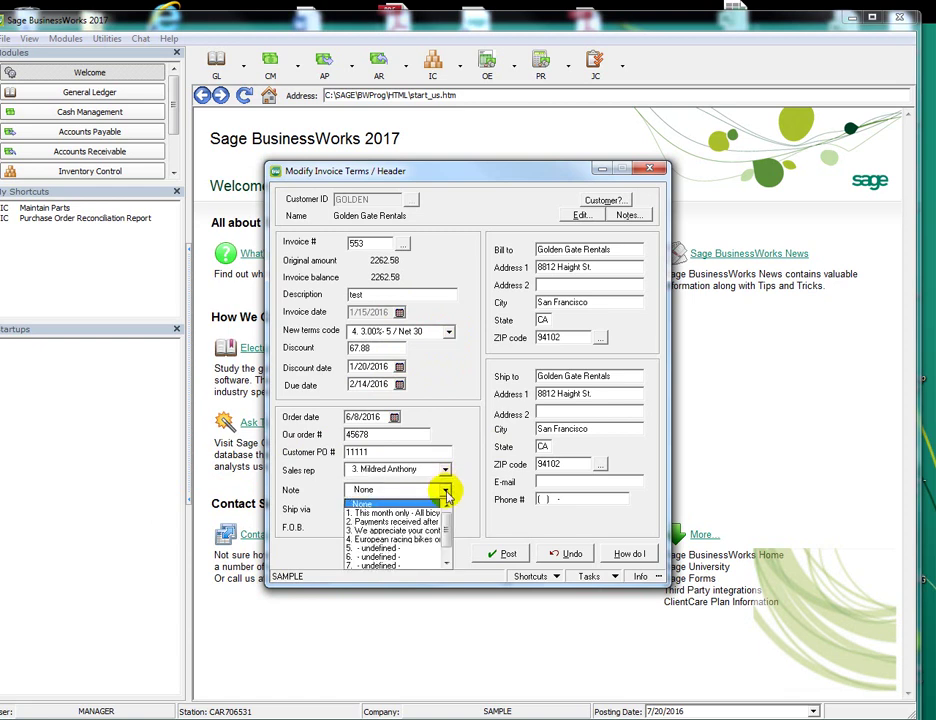
click(410, 512)
click(445, 511)
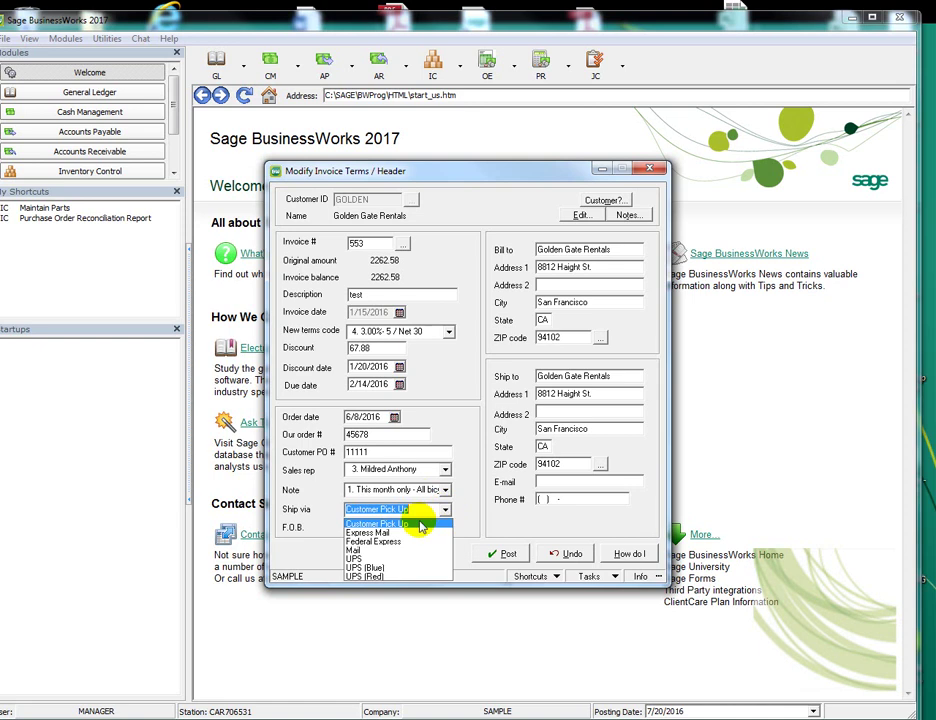
click(412, 538)
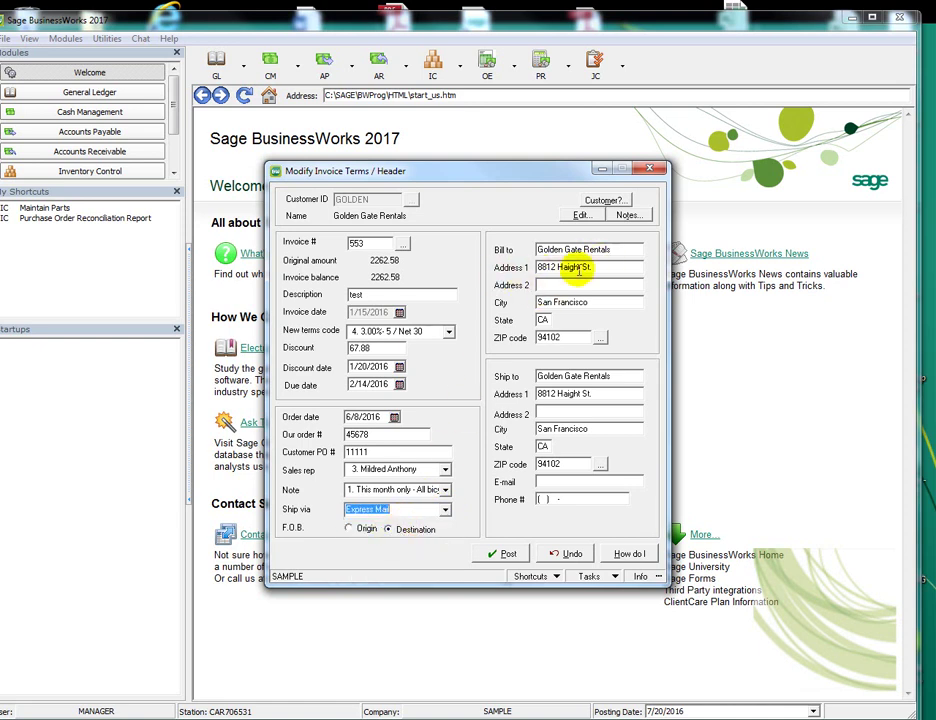
click(590, 397)
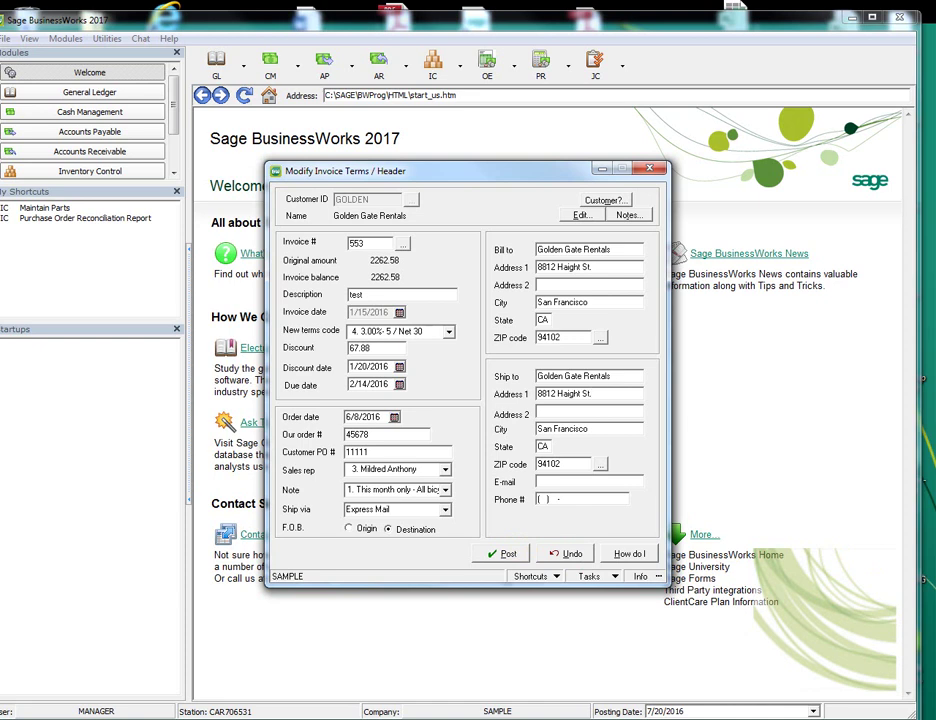
click(487, 63)
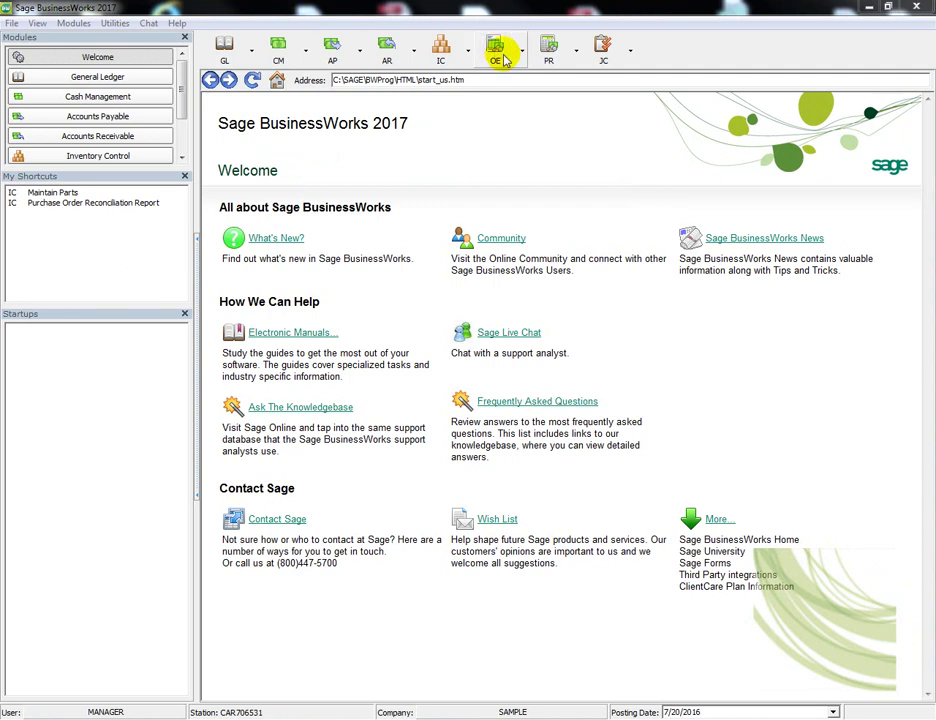
Browse the OE menu through Quotes/Orders/Invoices to Invoices > Select Orders to Invoice
click(498, 50)
mouse_move(507, 84)
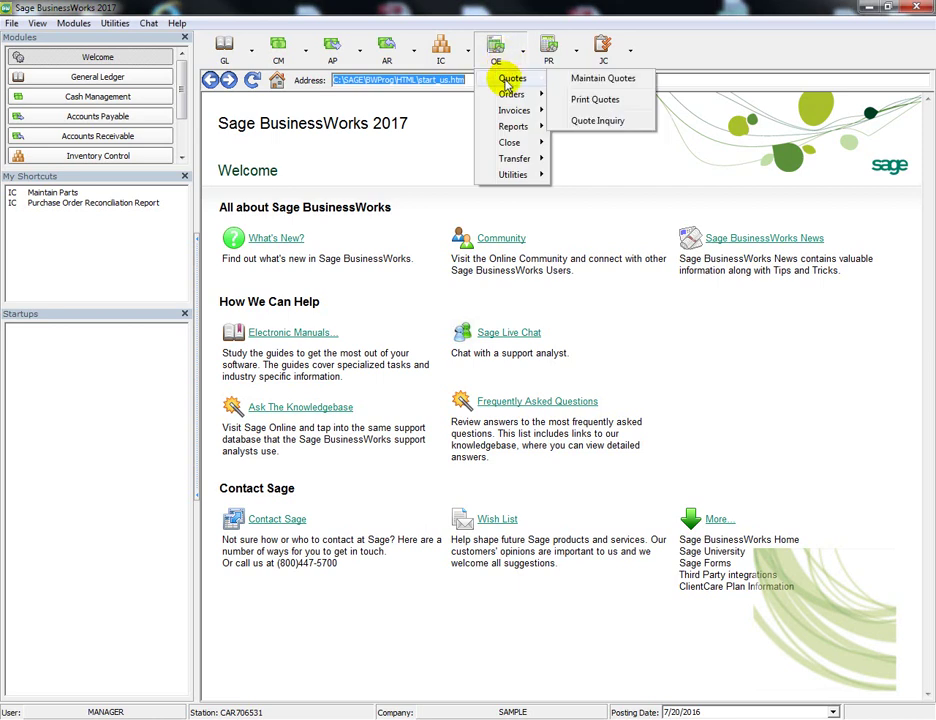
mouse_move(517, 112)
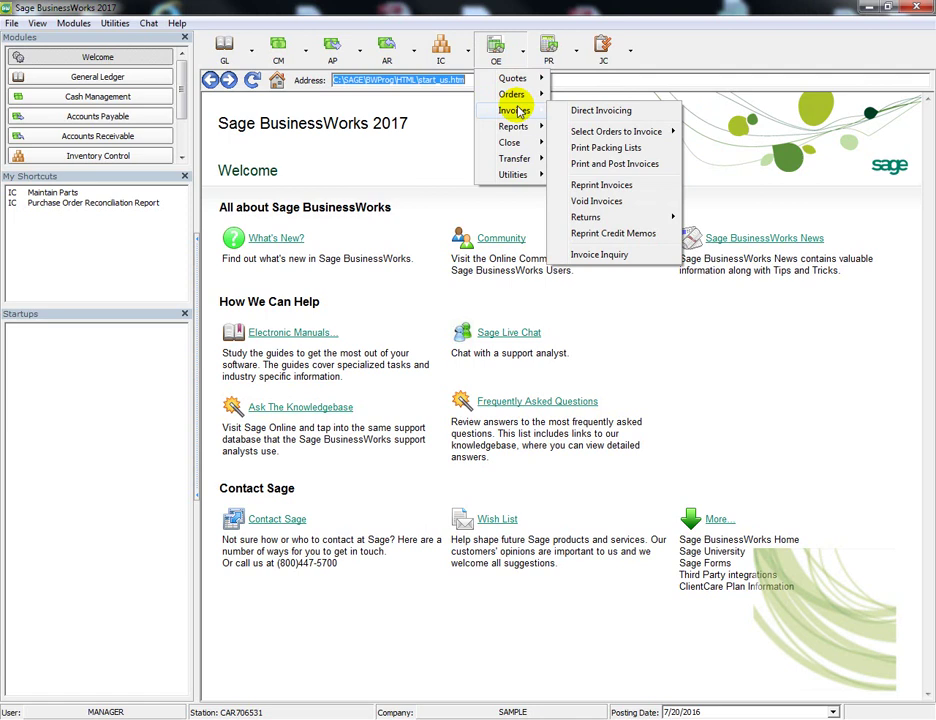
mouse_move(538, 80)
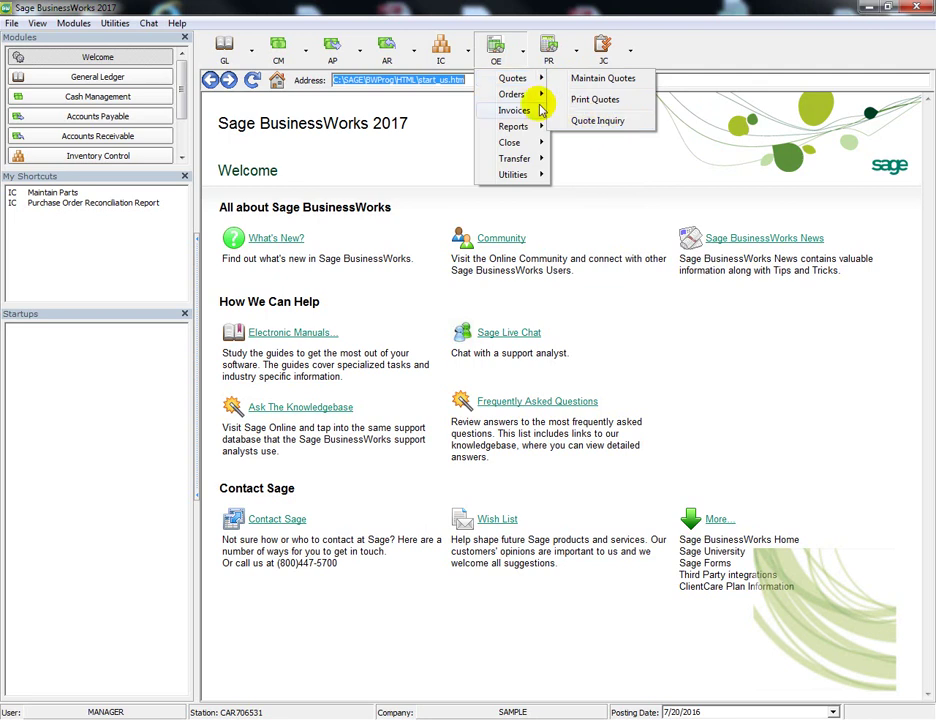
mouse_move(541, 94)
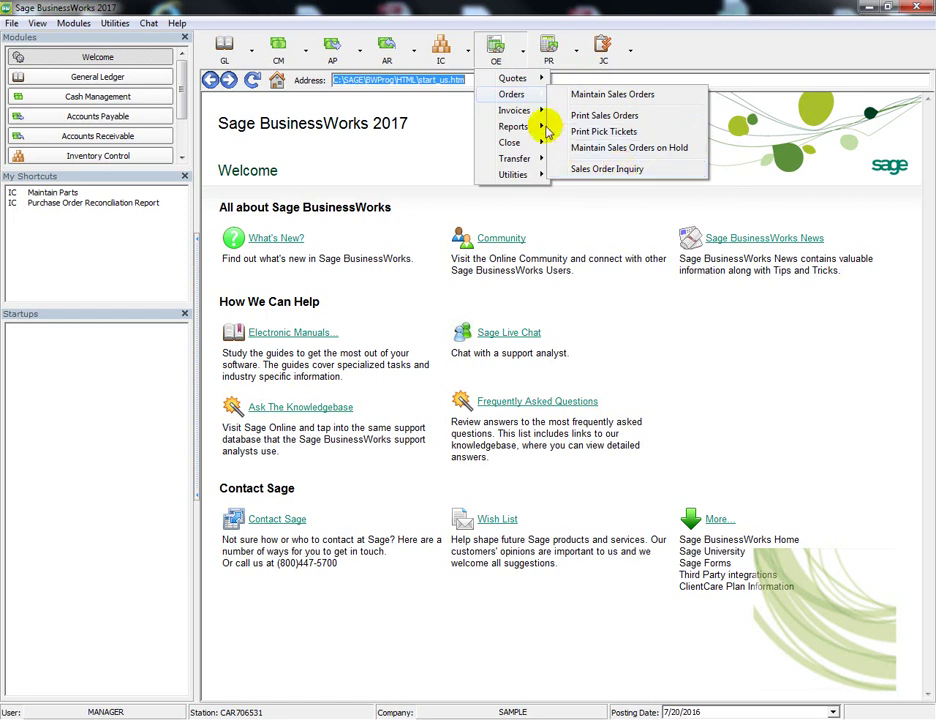
mouse_move(522, 117)
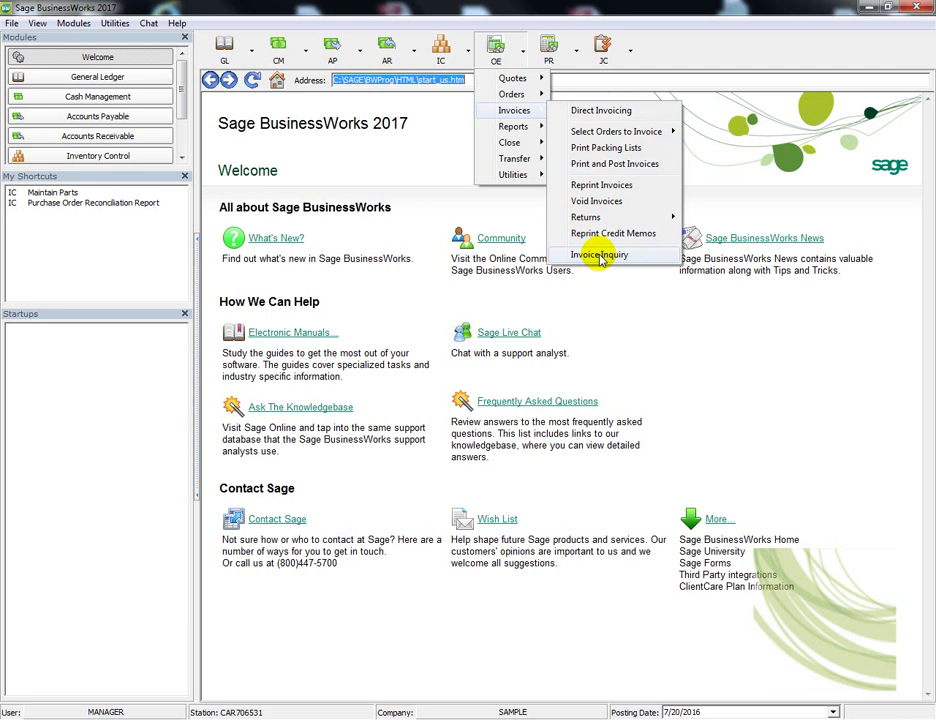
Choose Manual order selection, list all orders, and customize the first order for invoicing
mouse_move(637, 131)
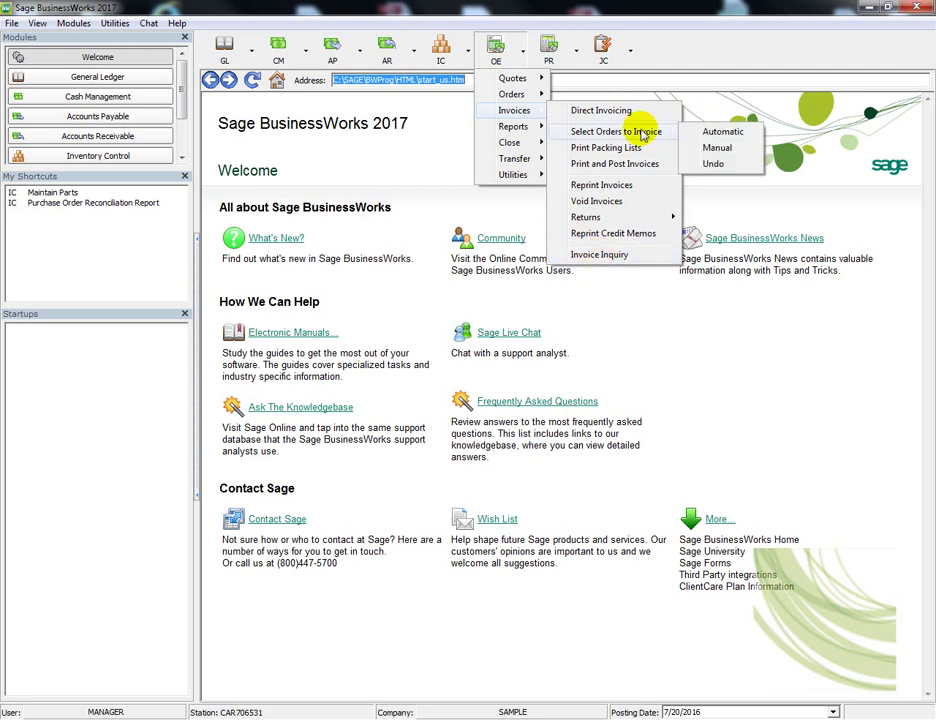
click(718, 147)
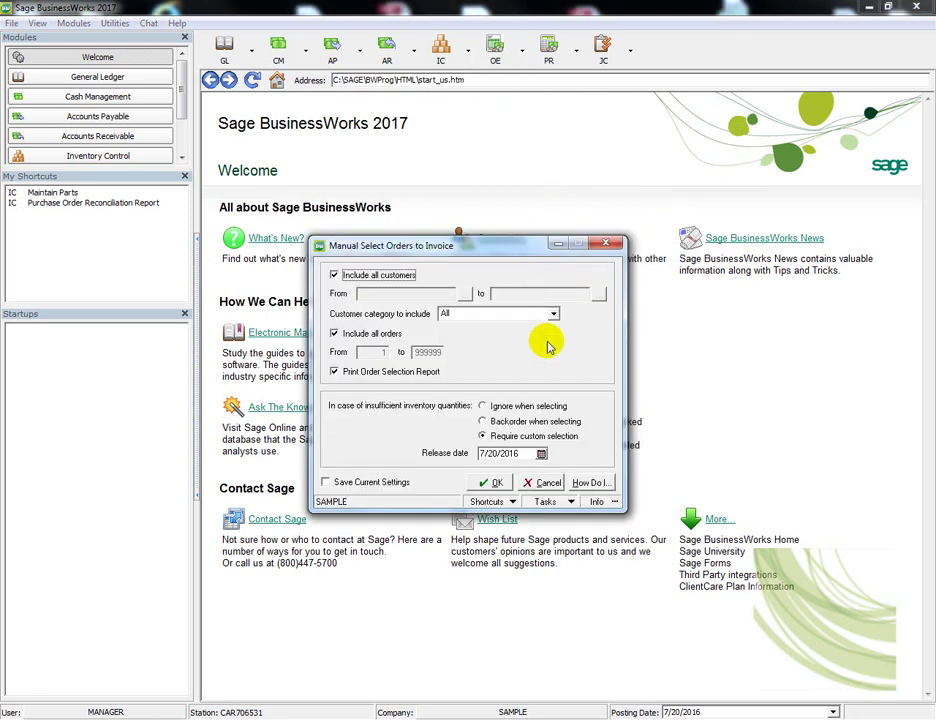
click(494, 482)
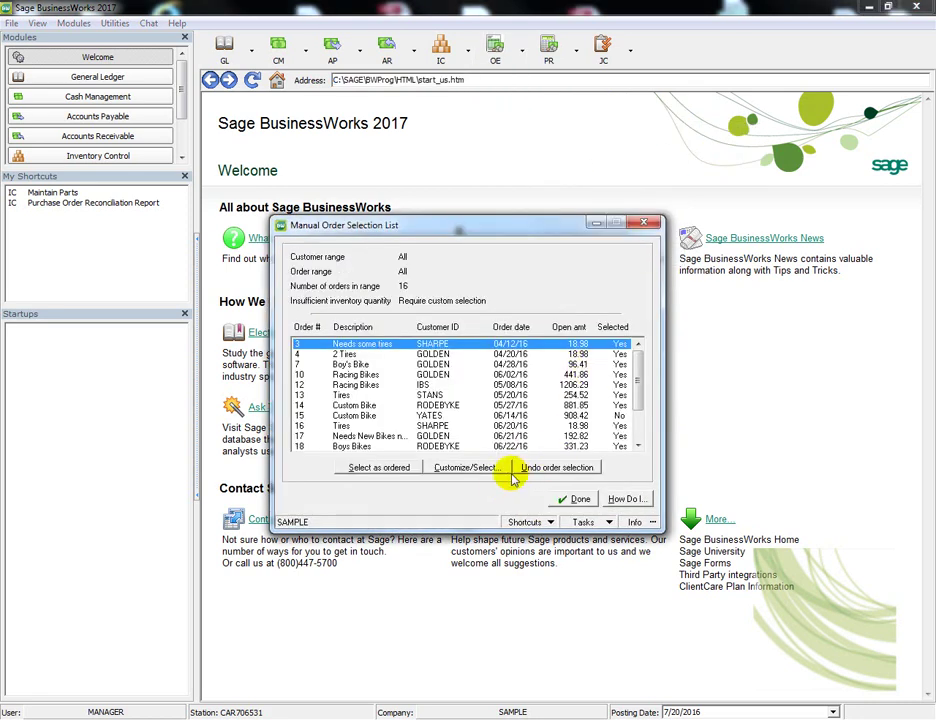
click(464, 470)
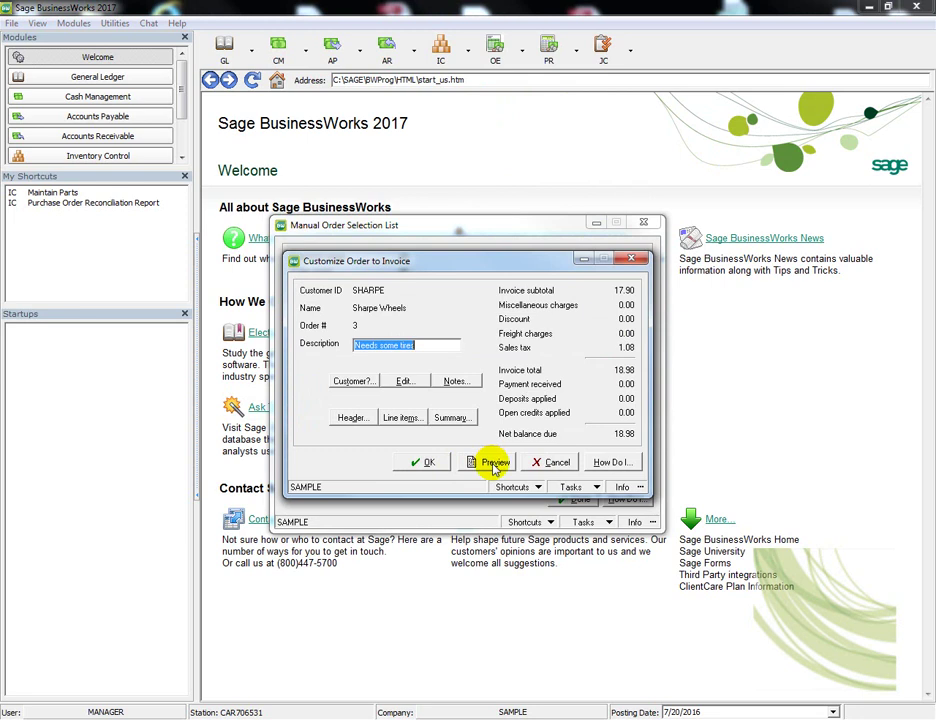
Preview order 3's 18.98 invoice form, then close the preview and order invoicing windows
click(494, 464)
click(403, 421)
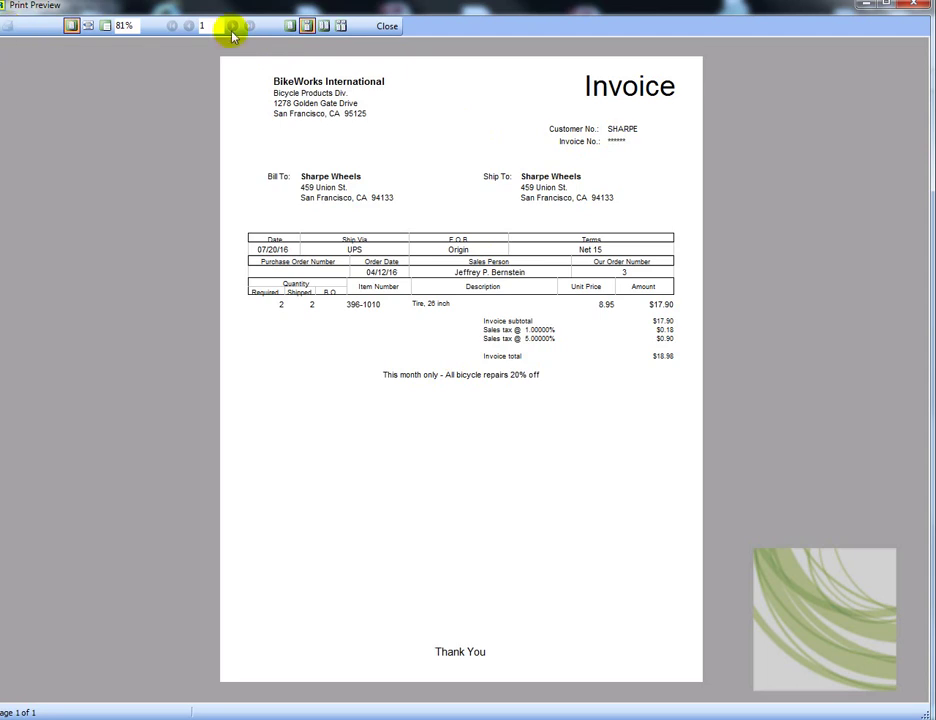
click(387, 26)
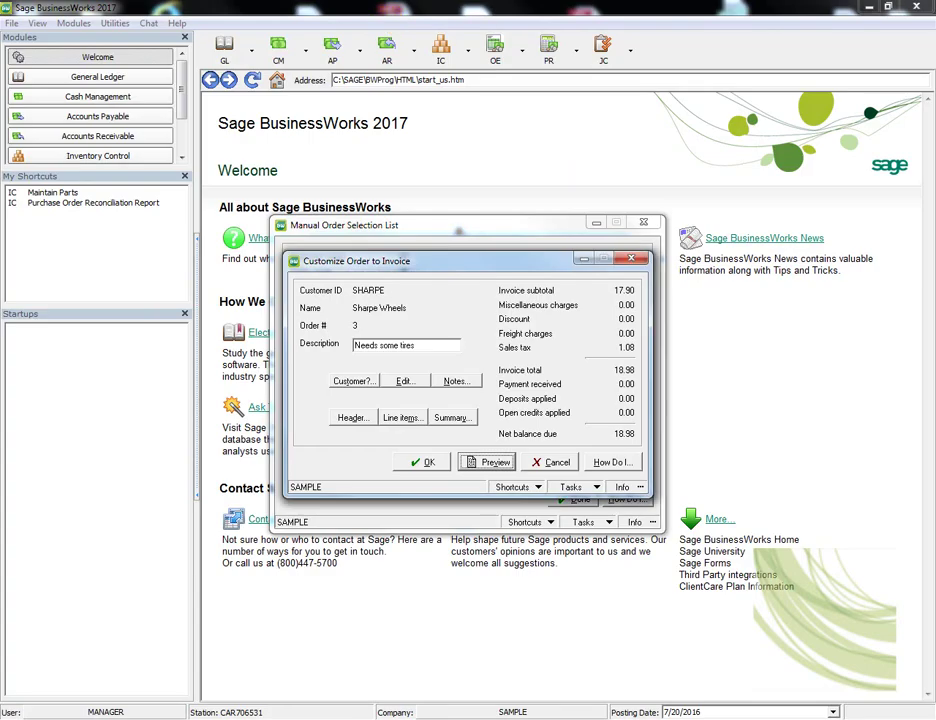
key(Escape)
key(Escape)
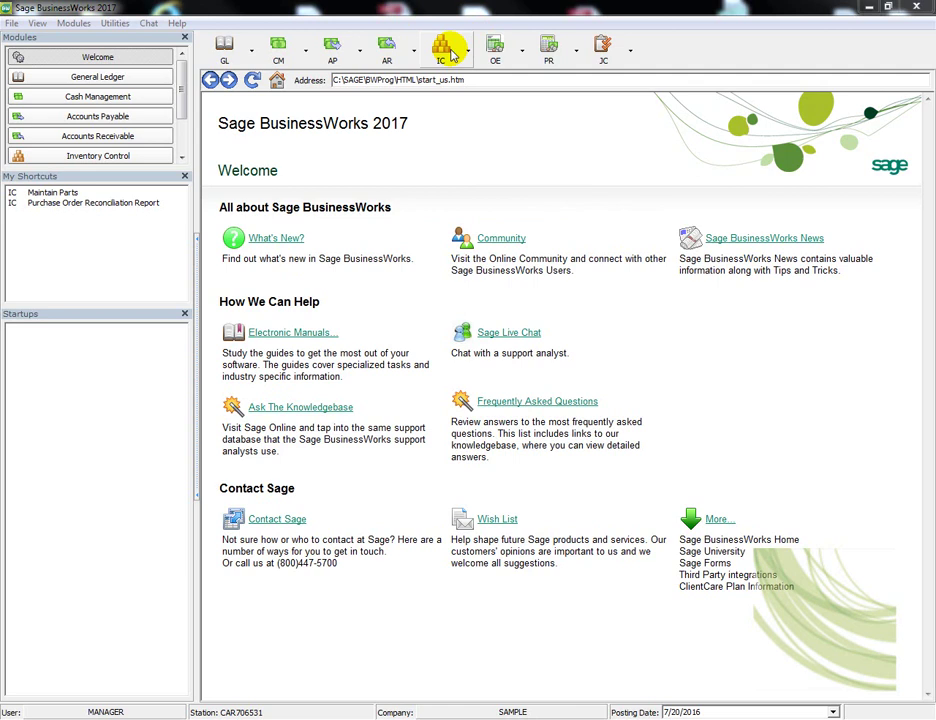
click(450, 52)
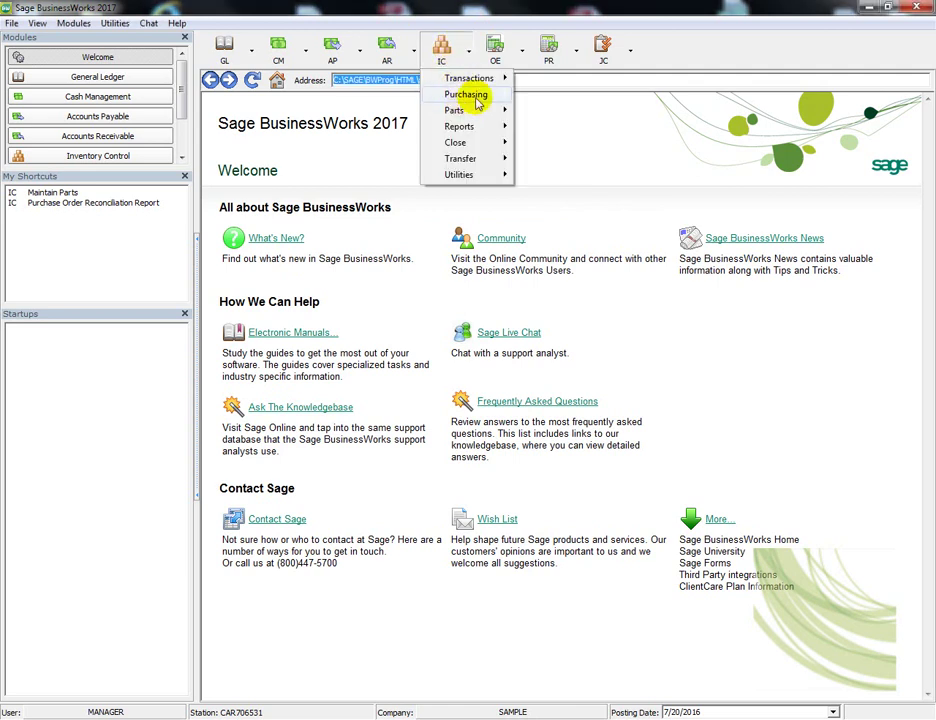
mouse_move(477, 103)
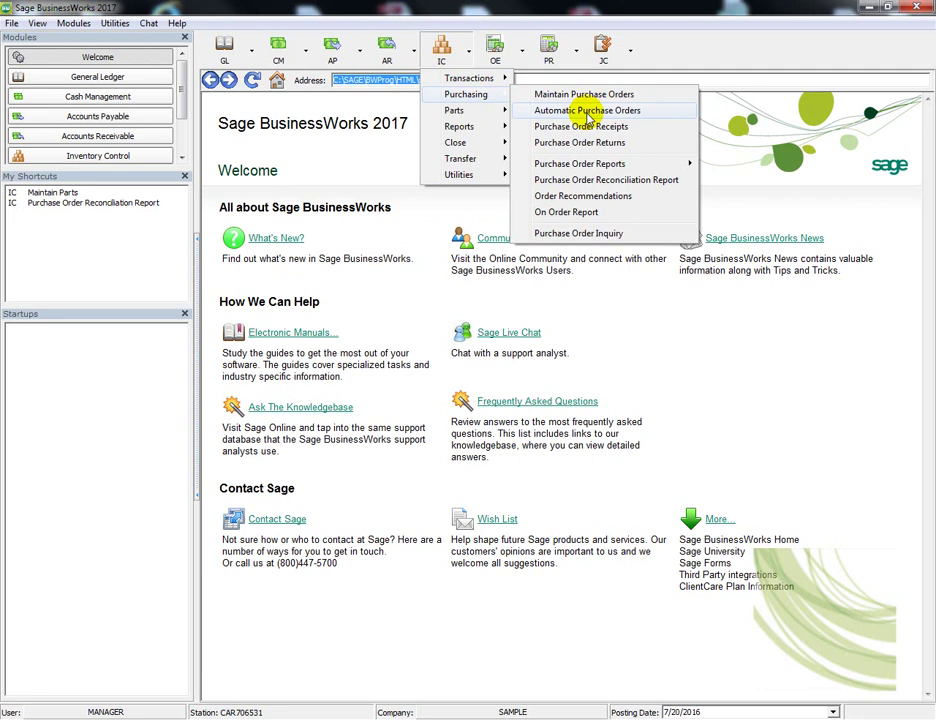
click(580, 234)
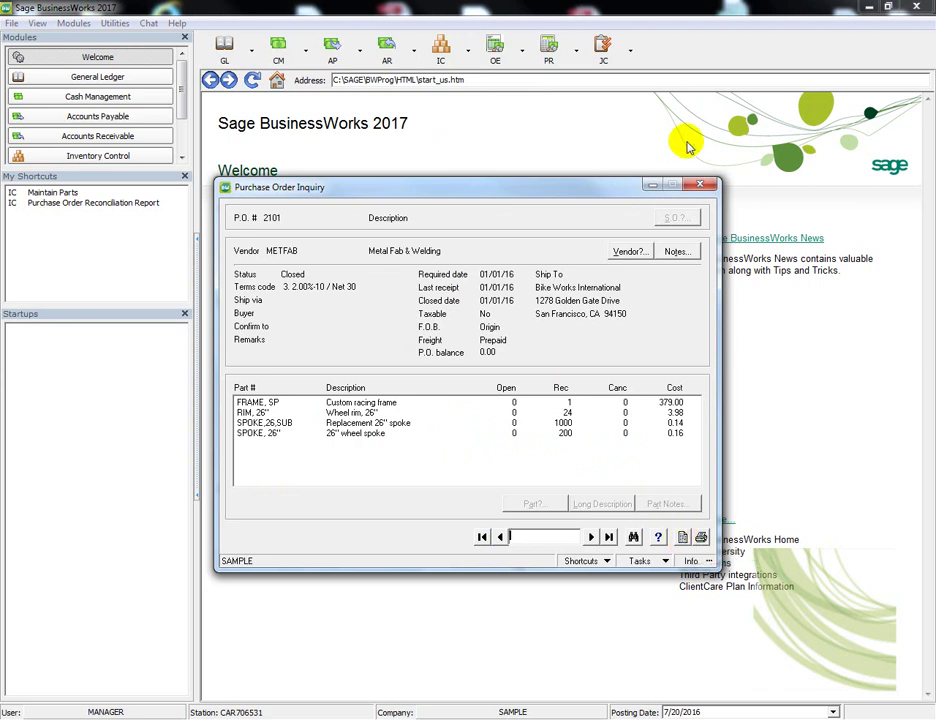
click(701, 185)
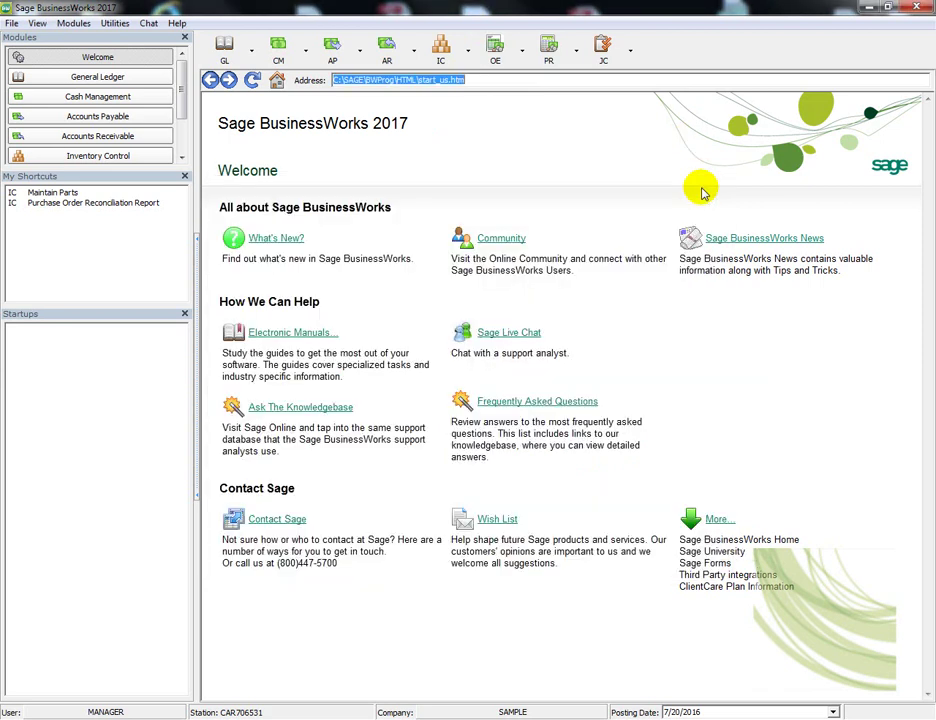
click(442, 47)
mouse_move(452, 78)
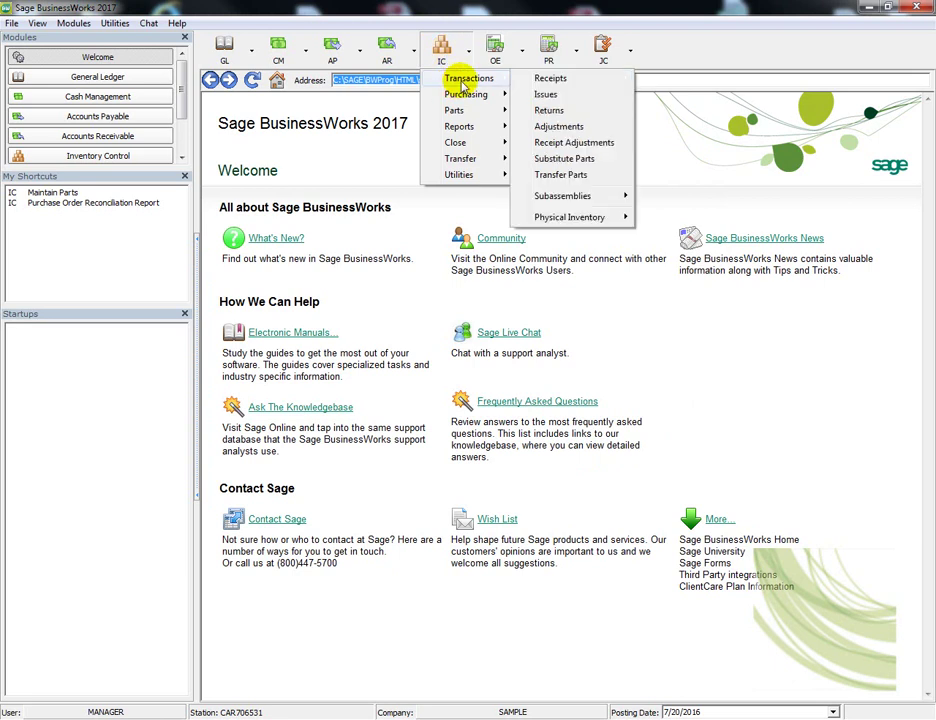
mouse_move(596, 195)
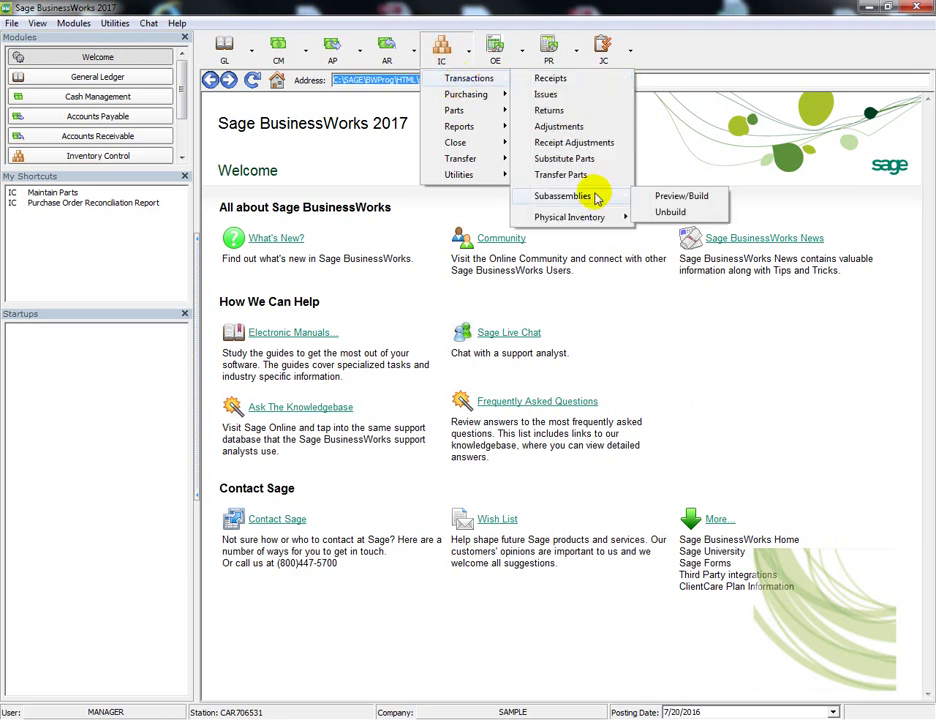
click(682, 196)
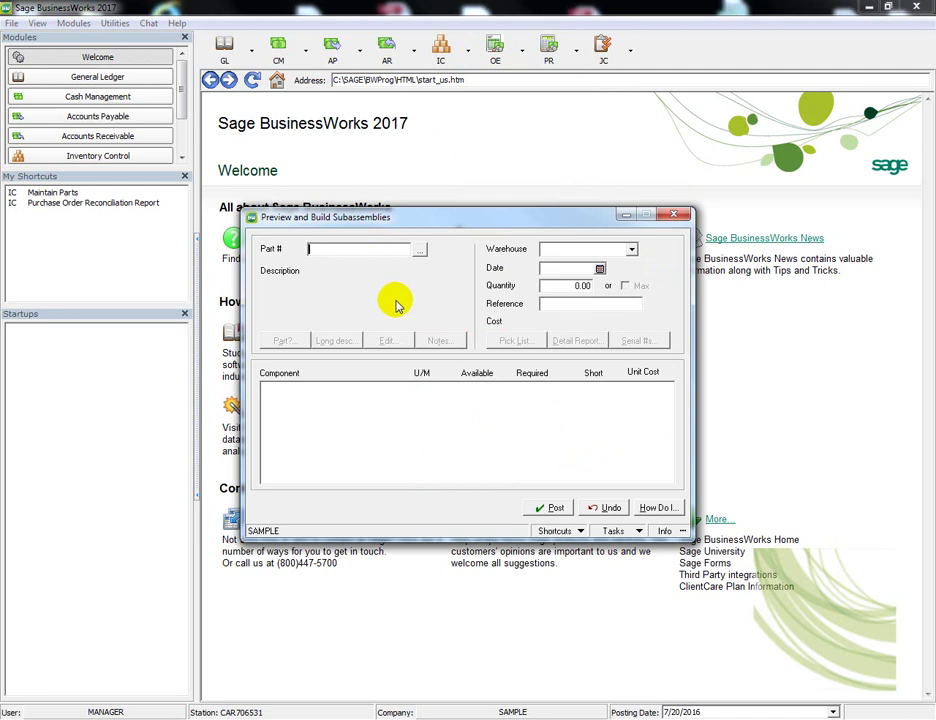
click(419, 250)
click(361, 271)
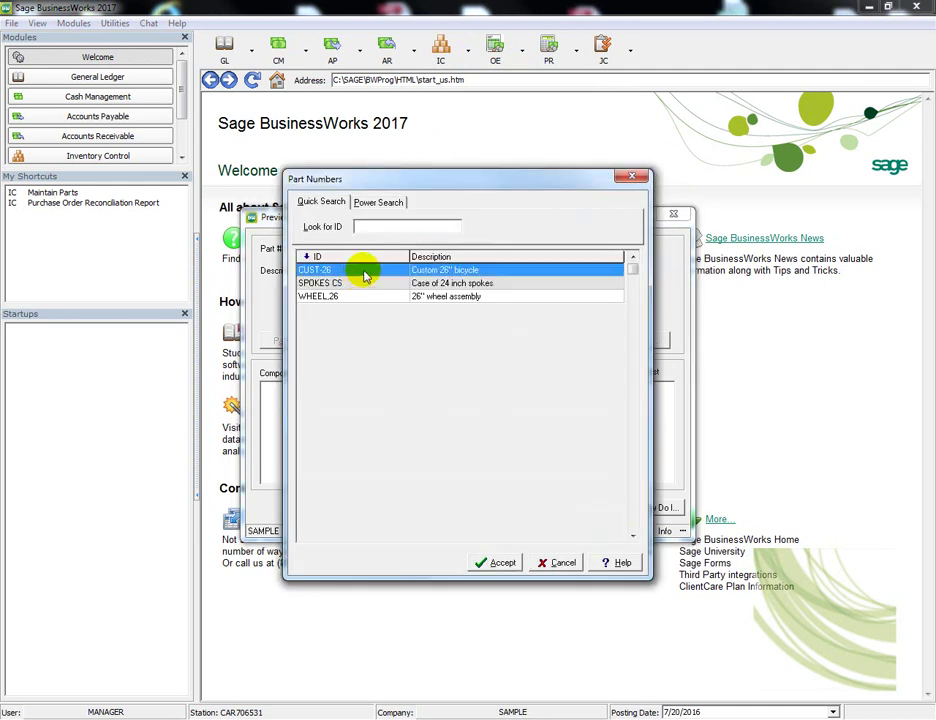
click(480, 560)
click(590, 304)
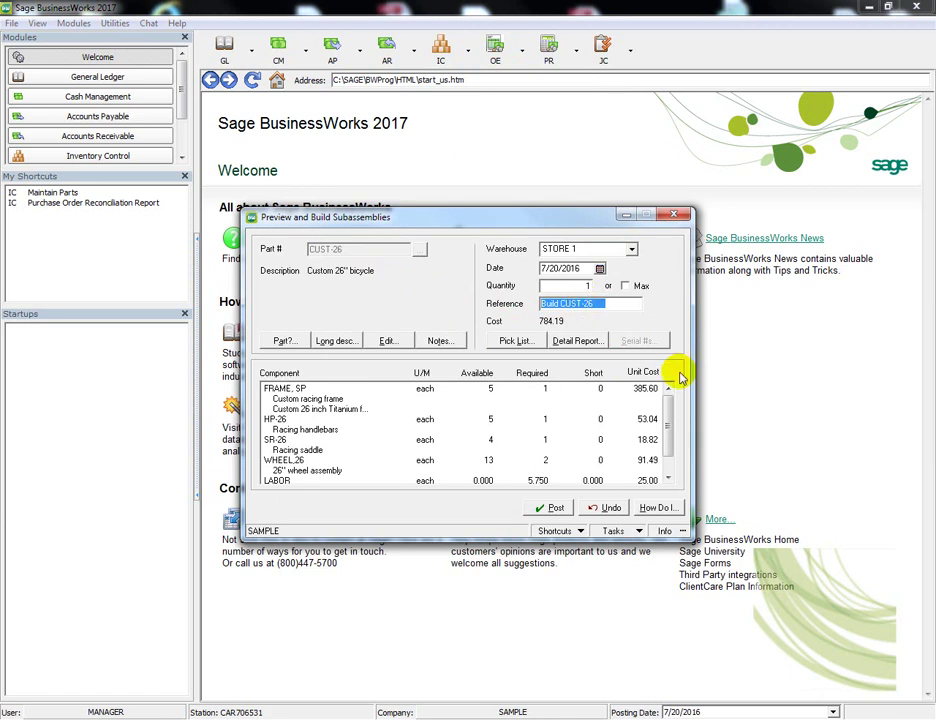
key(Escape)
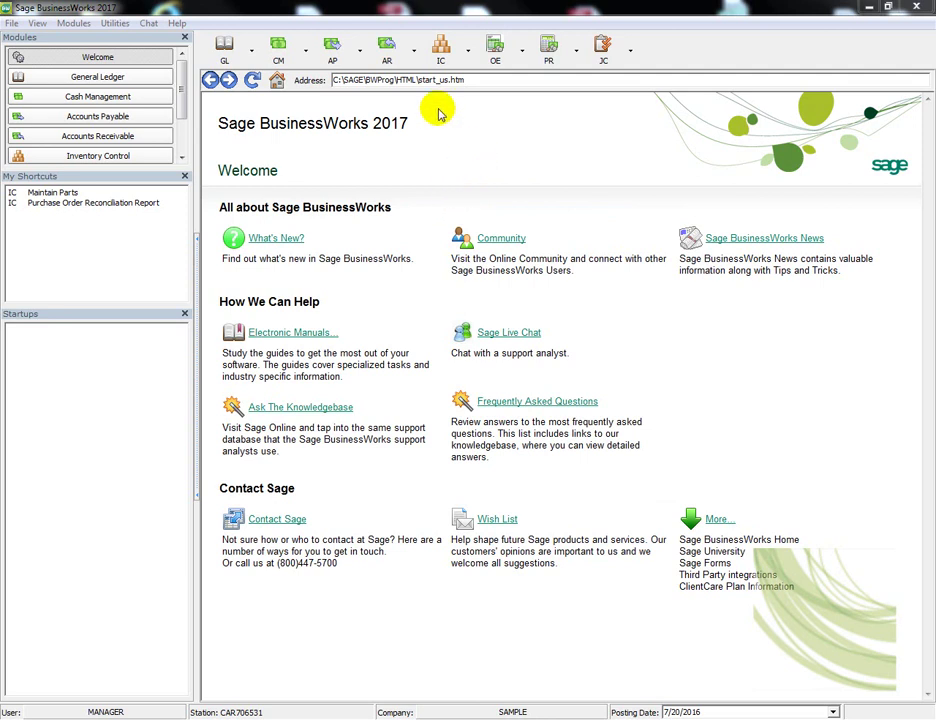
Open Help > Support and Service on the Web > Download Updates and bring the Sage Support browser forward
click(178, 23)
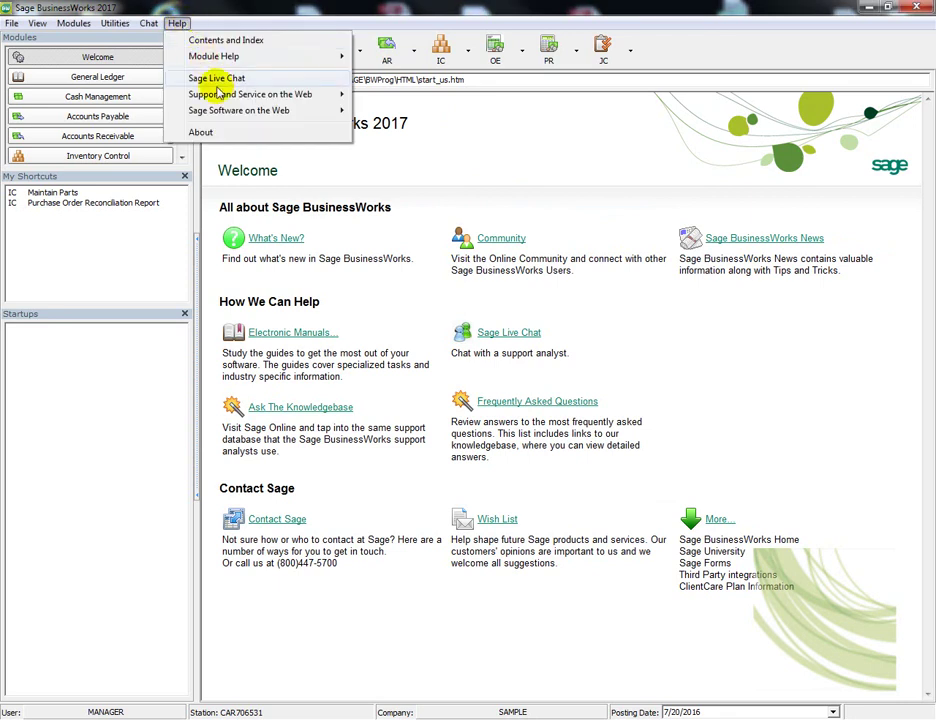
mouse_move(220, 95)
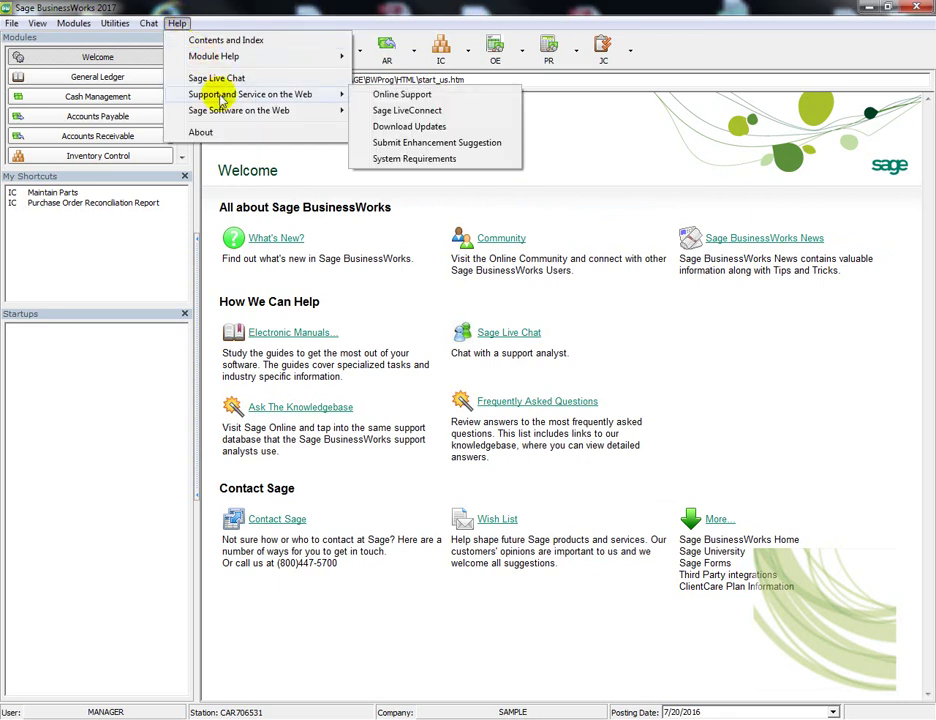
click(396, 125)
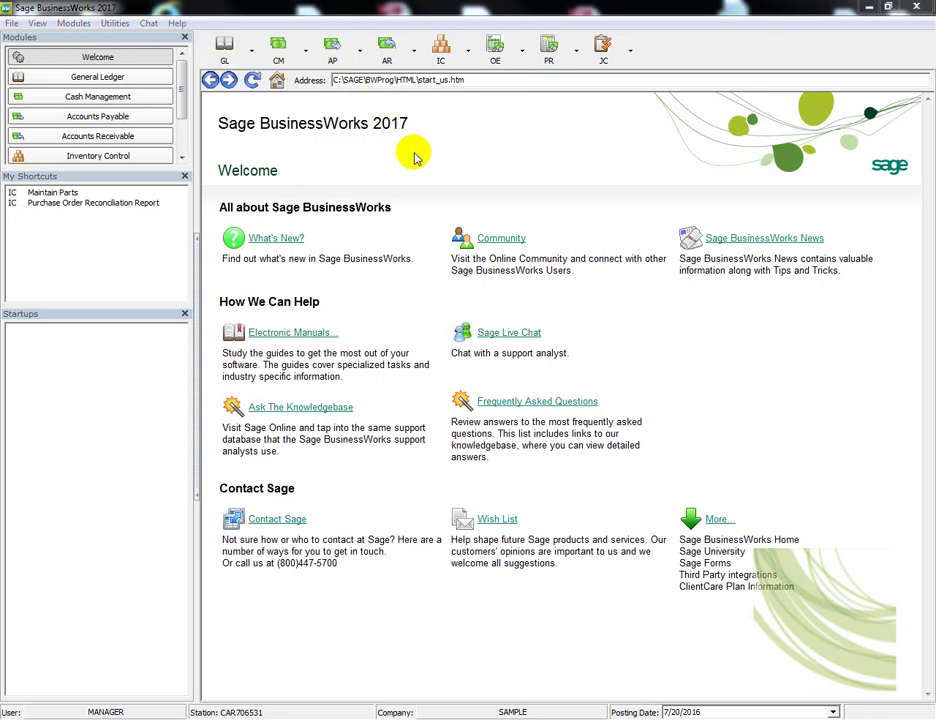
drag(905, 70, 367, 25)
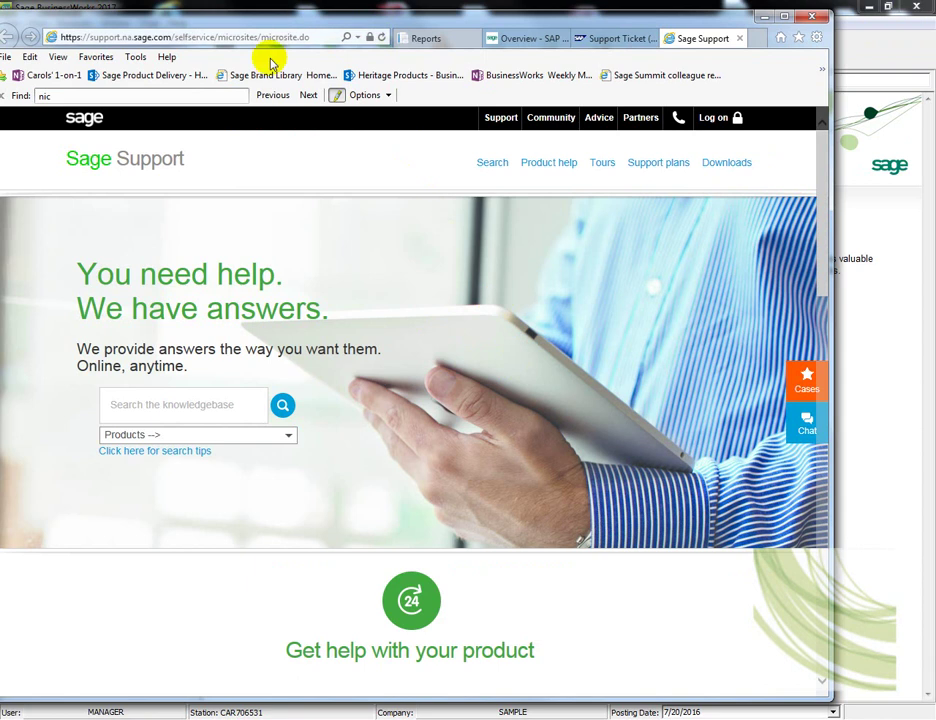
Log on to the Sage Support portal with the customer username and saved password
click(719, 122)
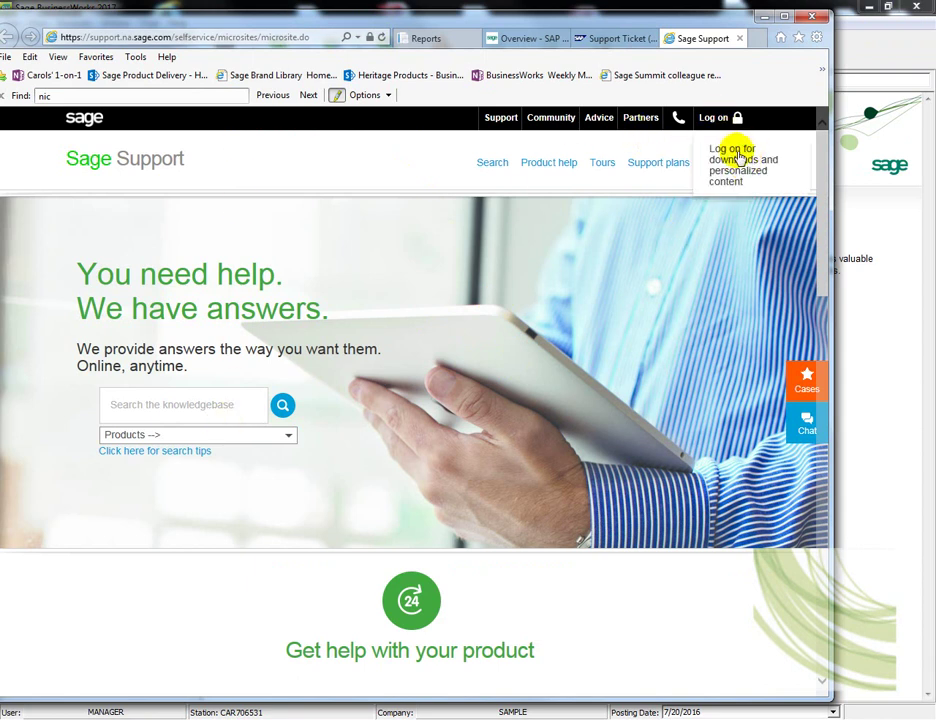
click(764, 172)
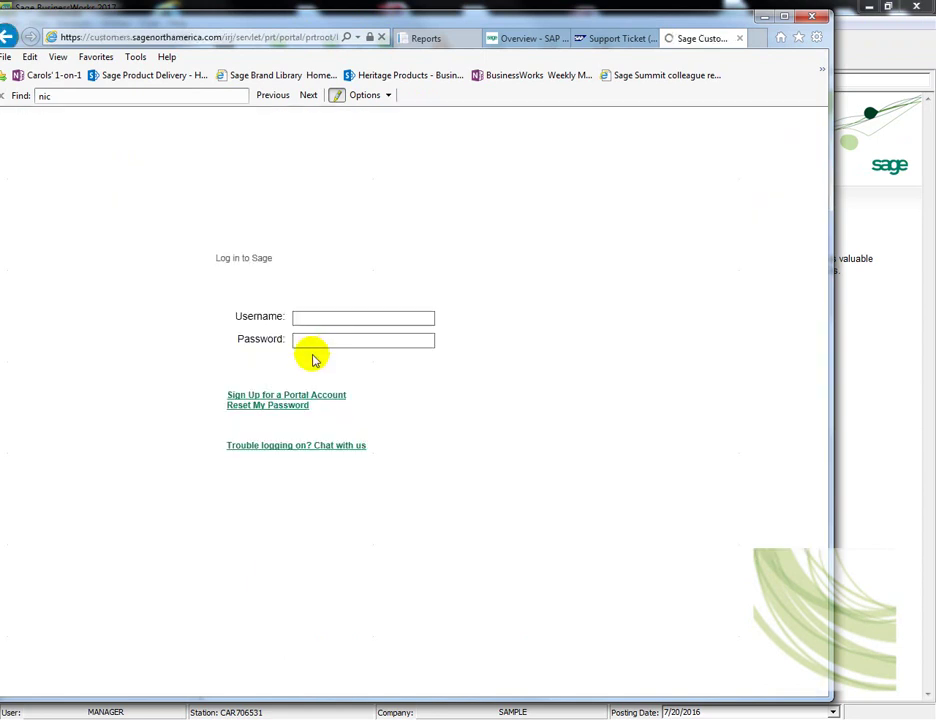
click(324, 318)
text(zs)
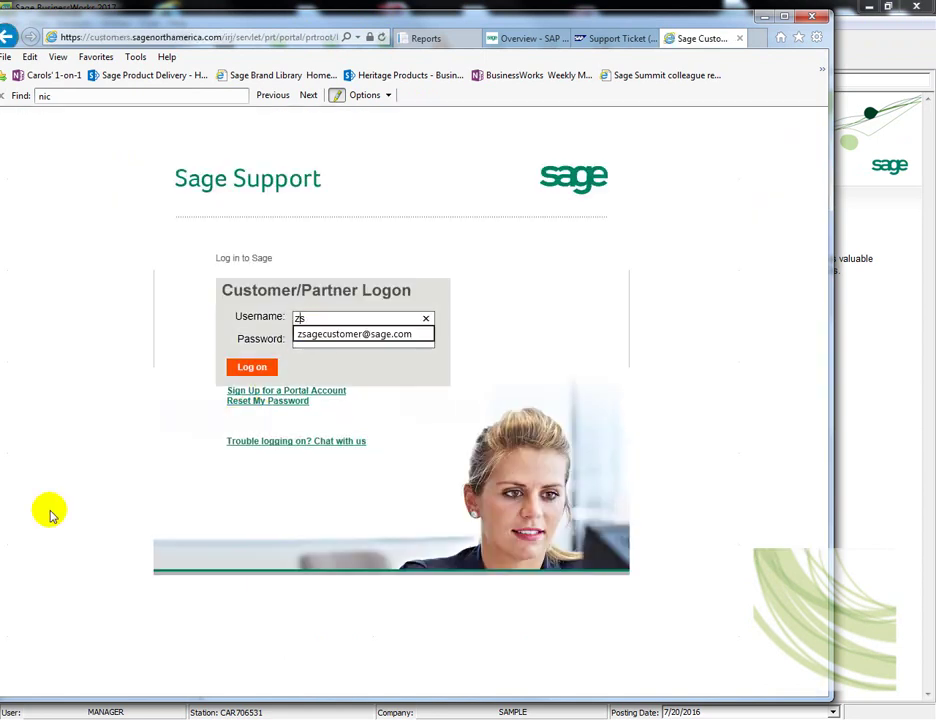
text(agecustomer)
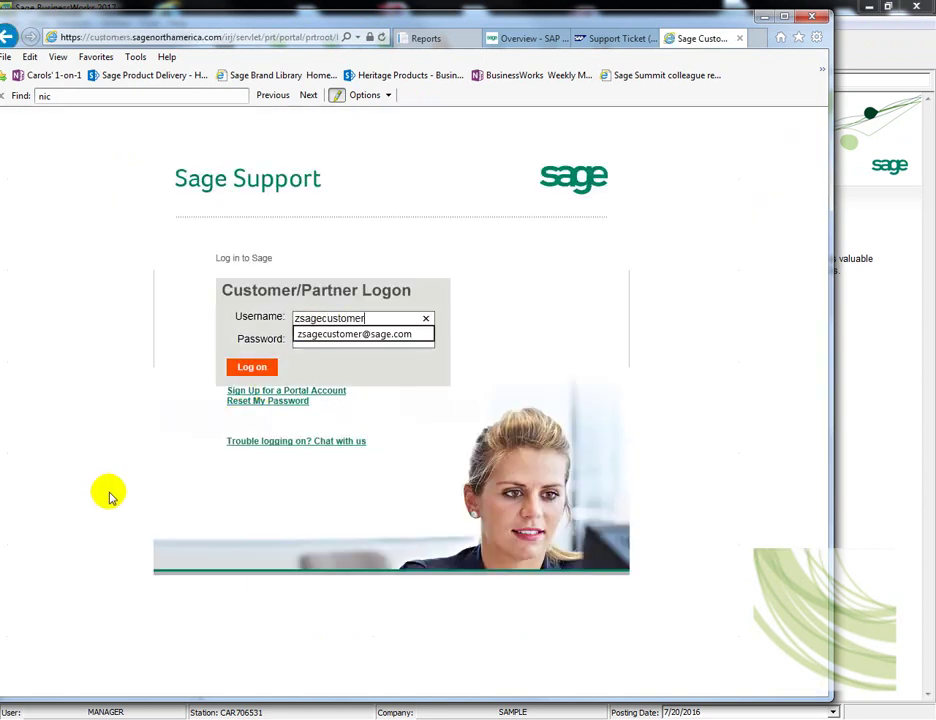
click(355, 334)
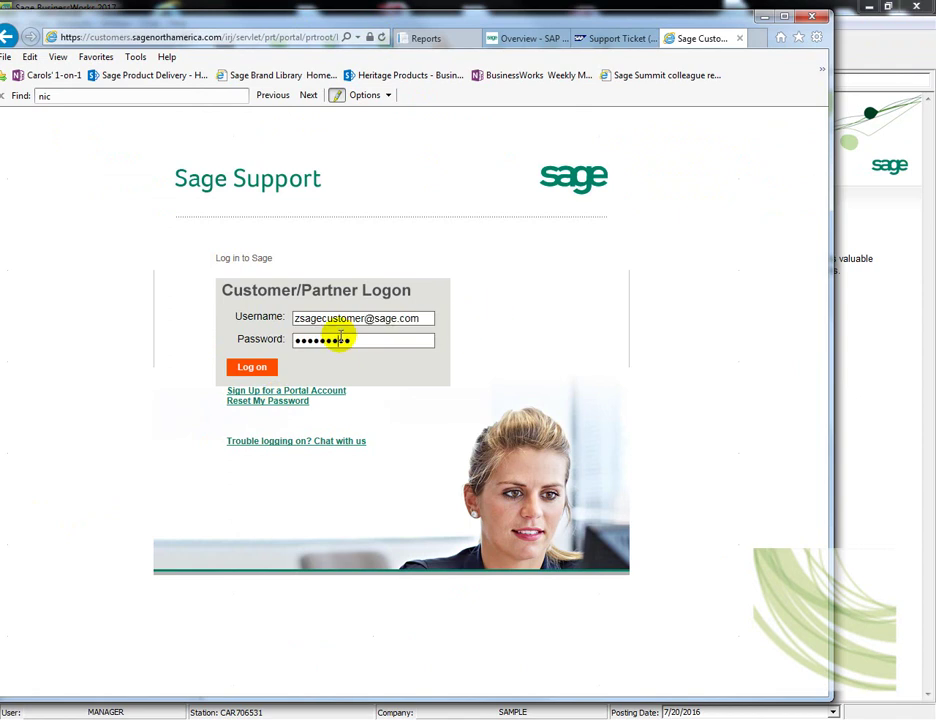
click(248, 368)
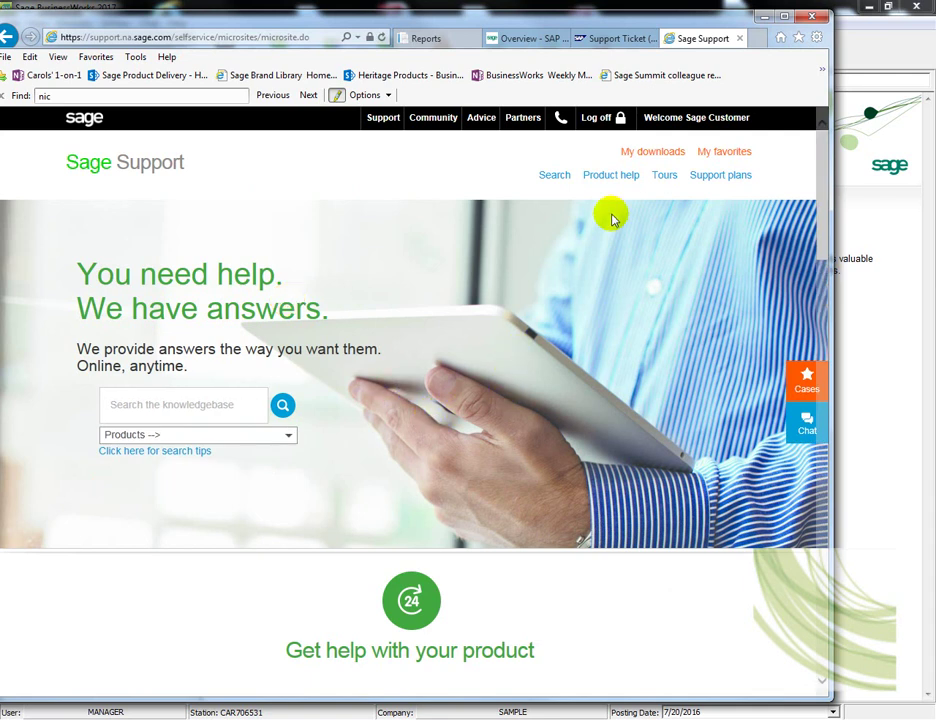
Open My downloads and pick Sage BusinessWorks from the product list
click(655, 155)
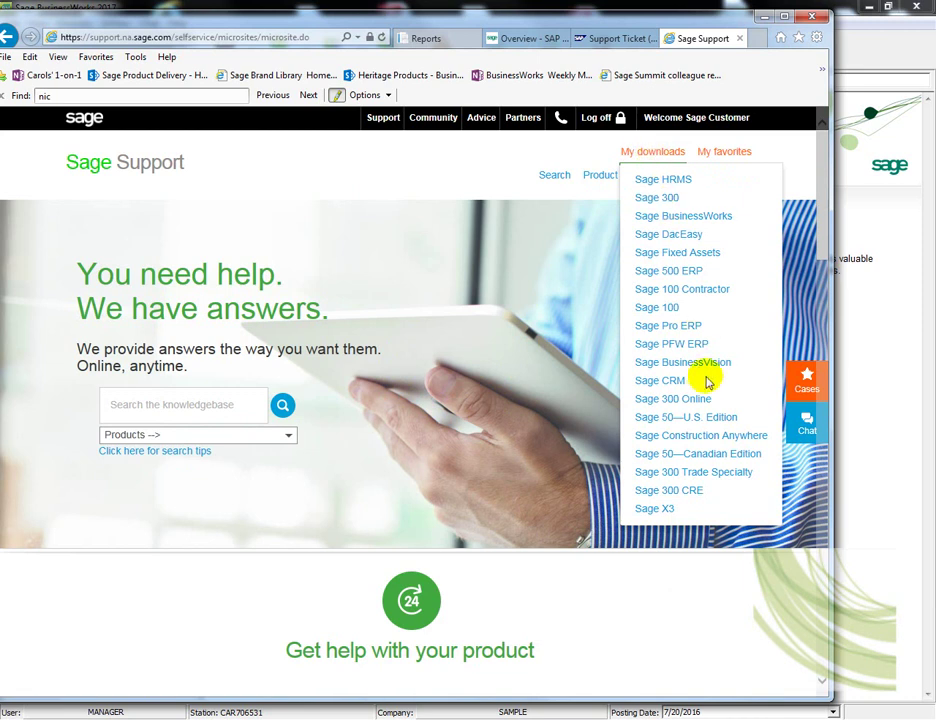
scroll(705, 420, down, 1)
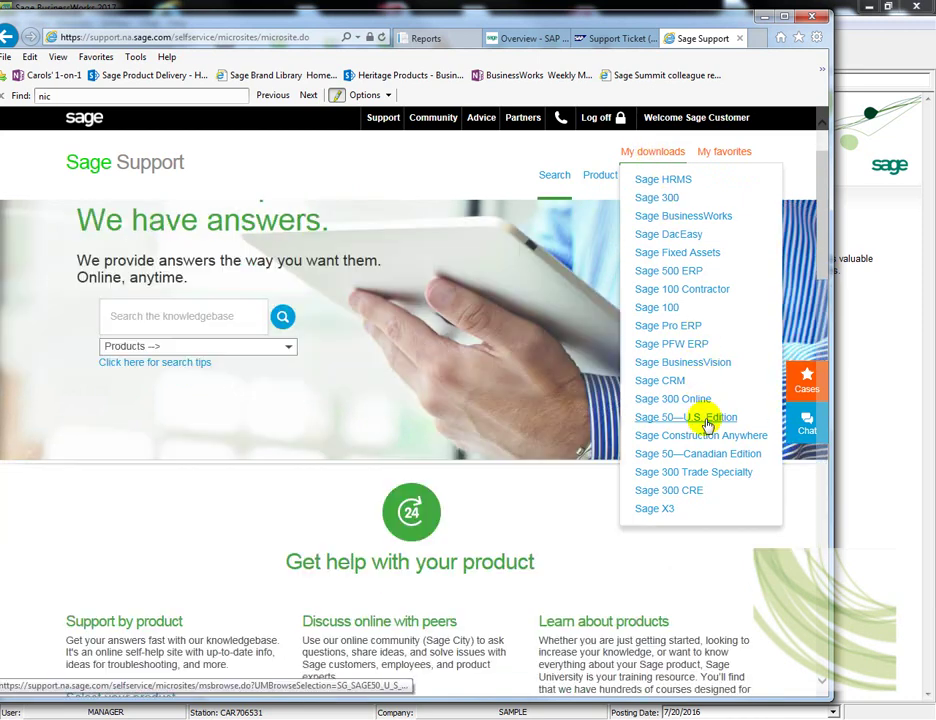
scroll(728, 290, down, 3)
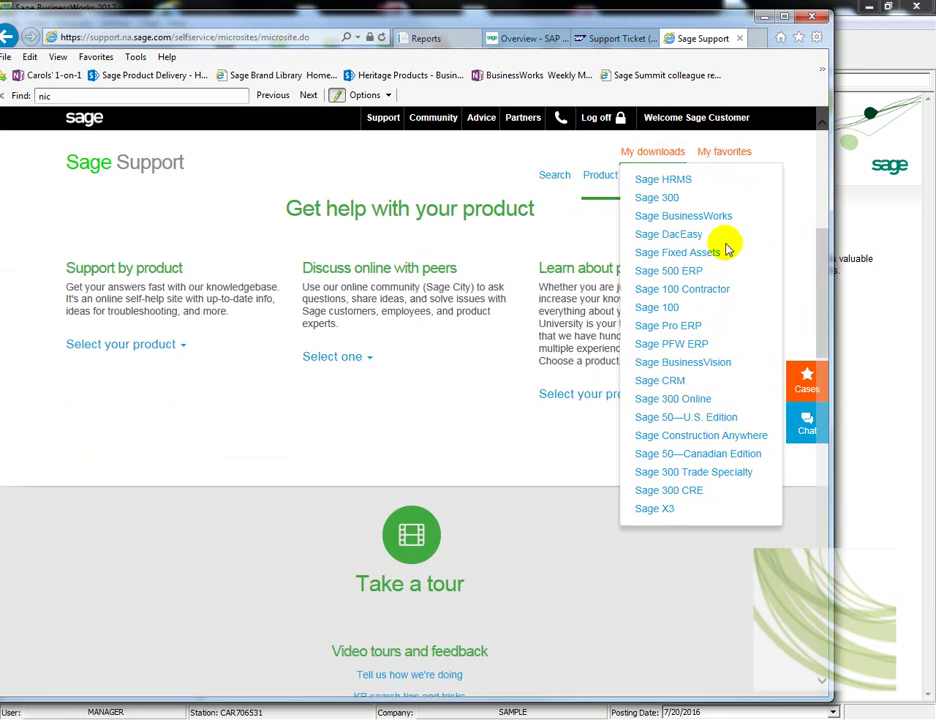
click(708, 218)
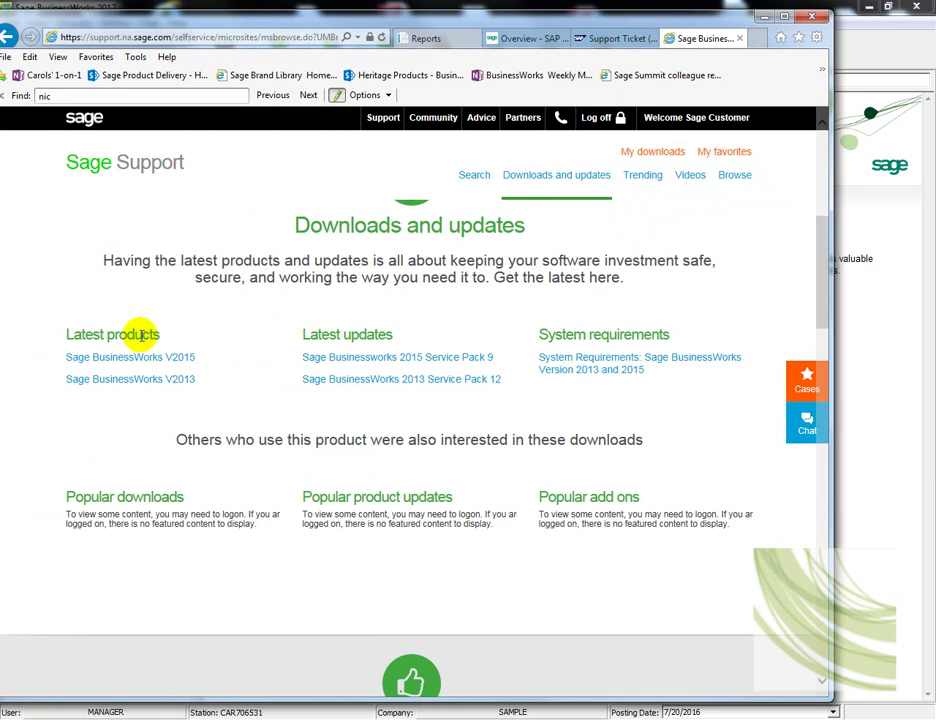
click(173, 362)
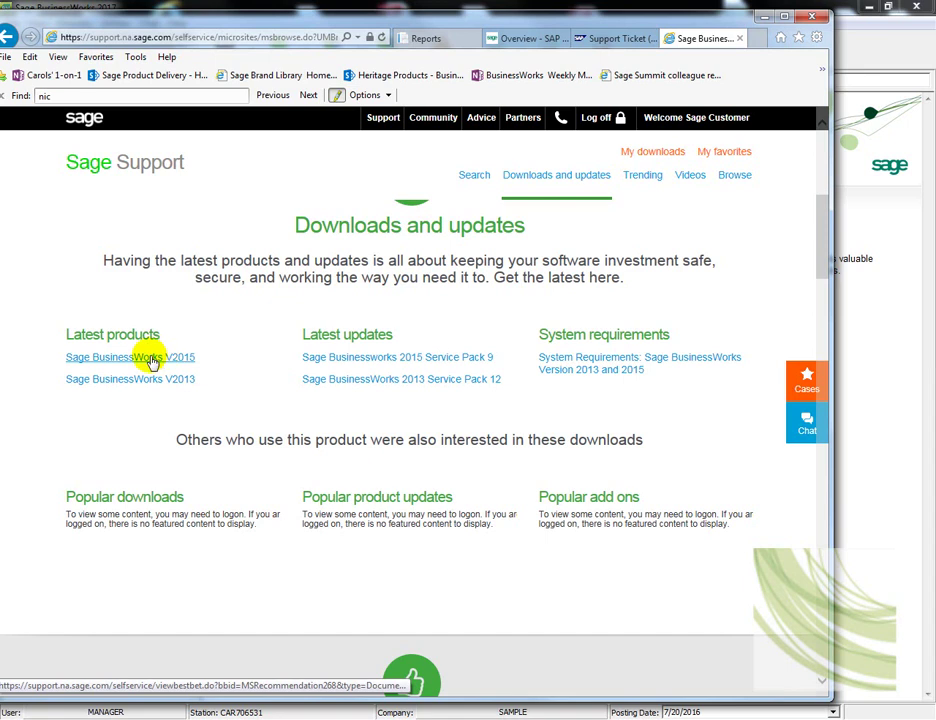
Open the Sage BusinessWorks V2015 download page and scroll through its download instructions
click(152, 361)
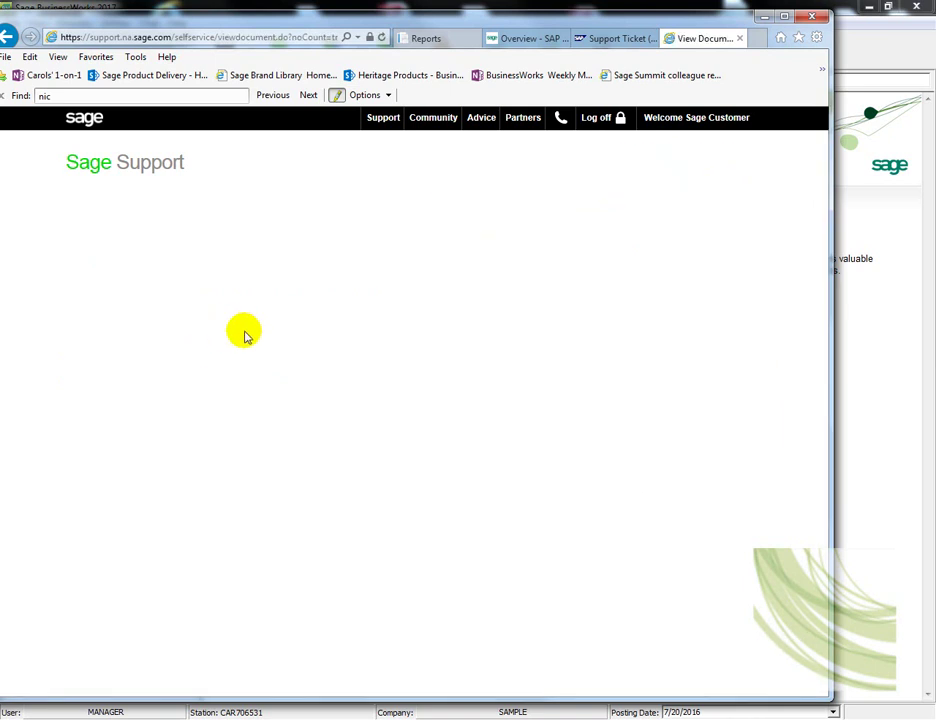
scroll(338, 432, down, 3)
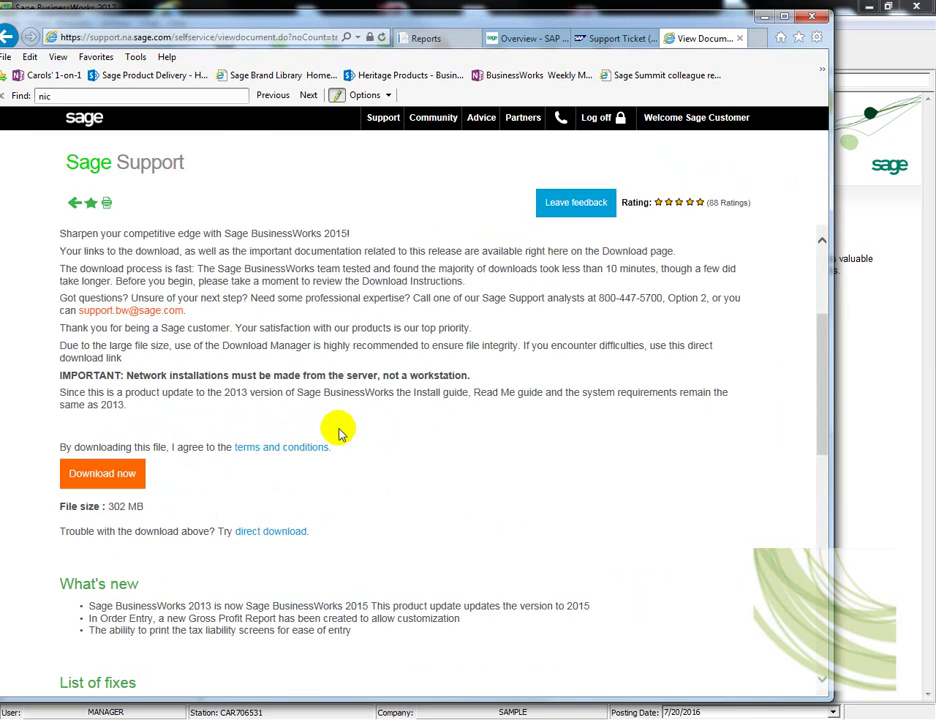